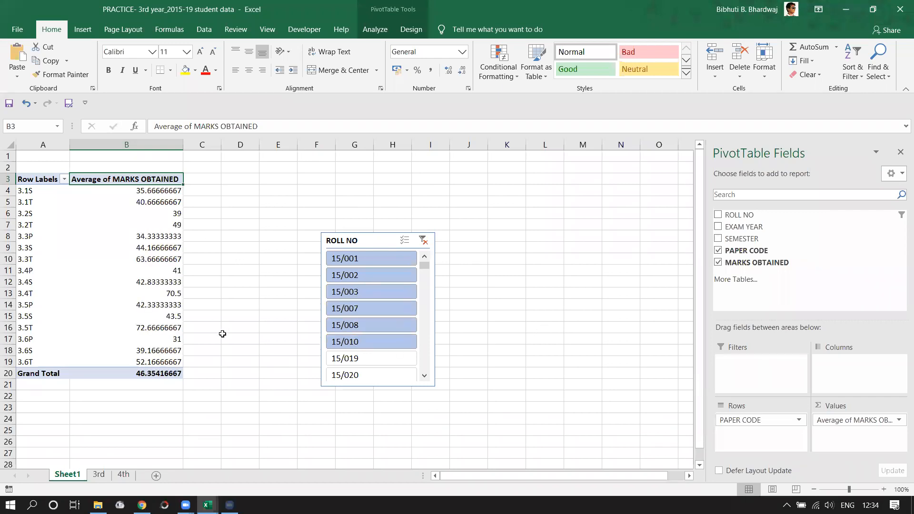
# Filter the pivot table through the ROLL NO slicer to roll numbers 15/019, 15/020, then 15/010.
pyautogui.keyDown('ctrl'); pyautogui.click(395, 359); pyautogui.keyUp('ctrl')
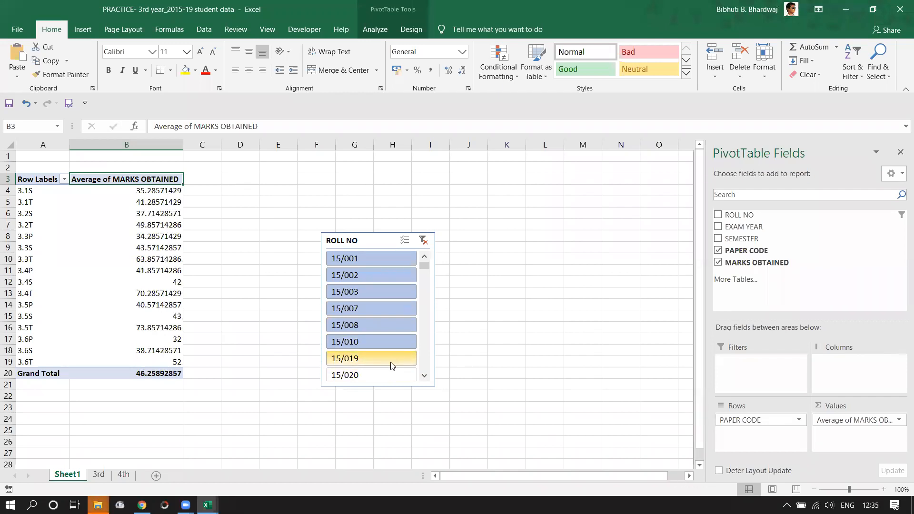
pyautogui.keyDown('ctrl'); pyautogui.click(375, 374); pyautogui.keyUp('ctrl')
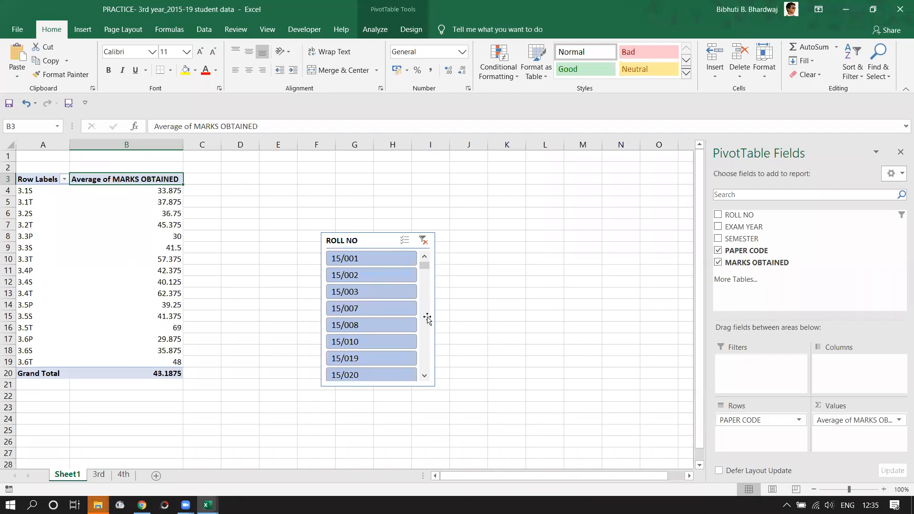
pyautogui.scroll(-2, 424, 268)
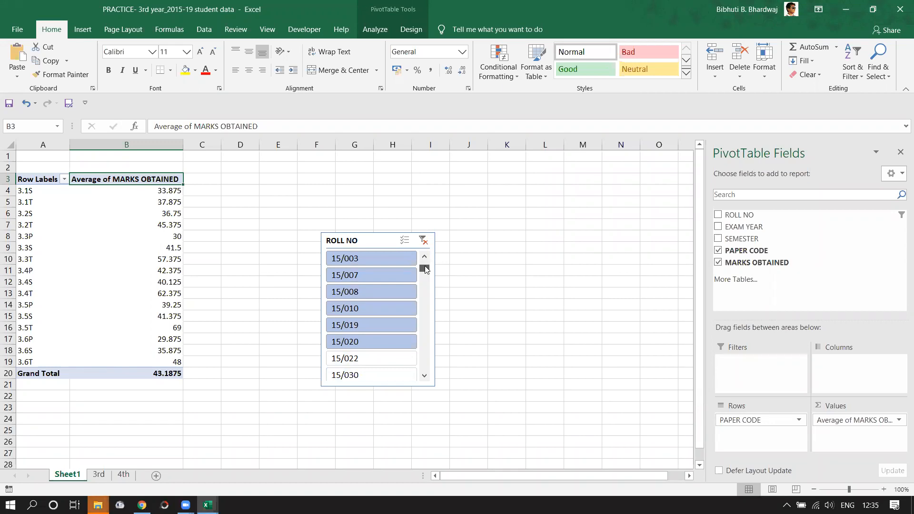
pyautogui.click(398, 307)
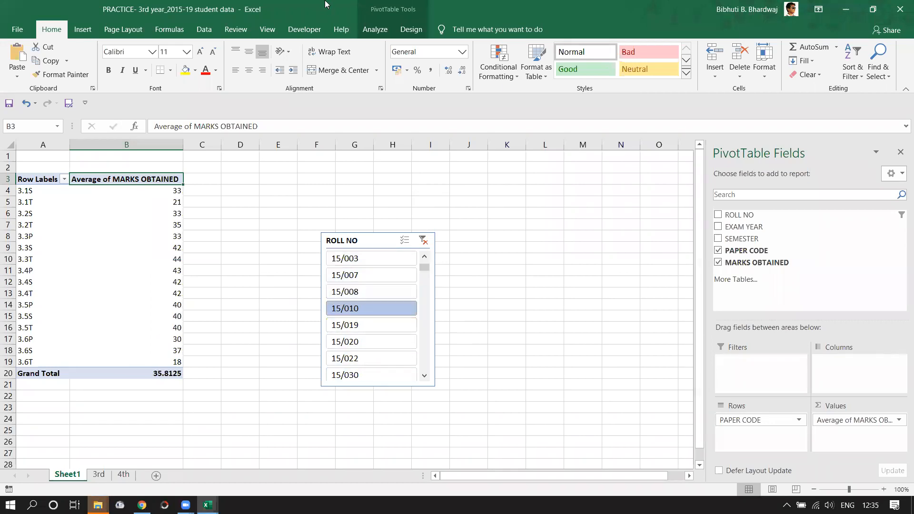
# Clear the ROLL NO slicer filter and delete the slicer so averages cover all roll numbers.
pyautogui.click(368, 30)
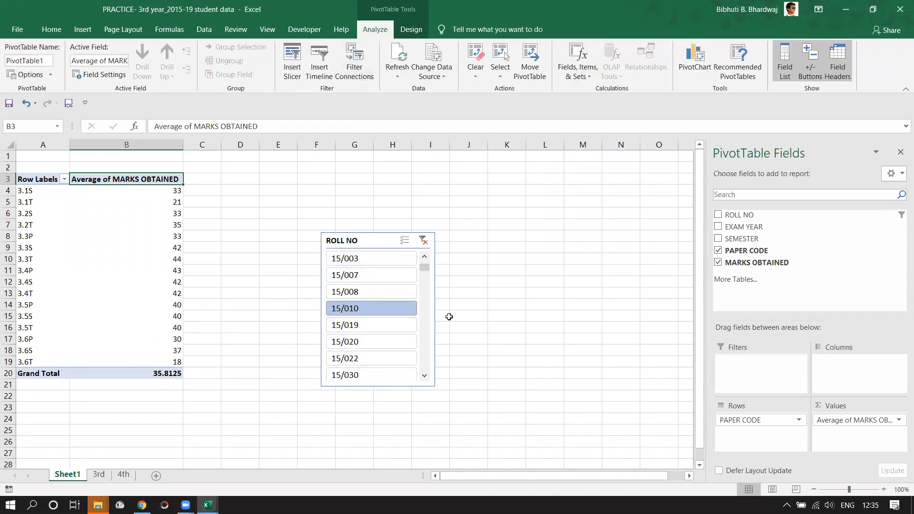
pyautogui.click(474, 327)
pyautogui.click(376, 247)
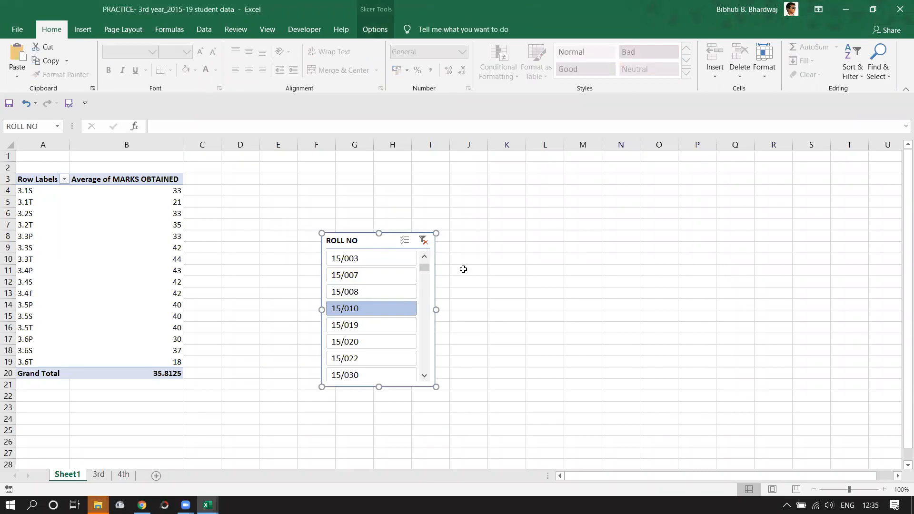
pyautogui.click(423, 241)
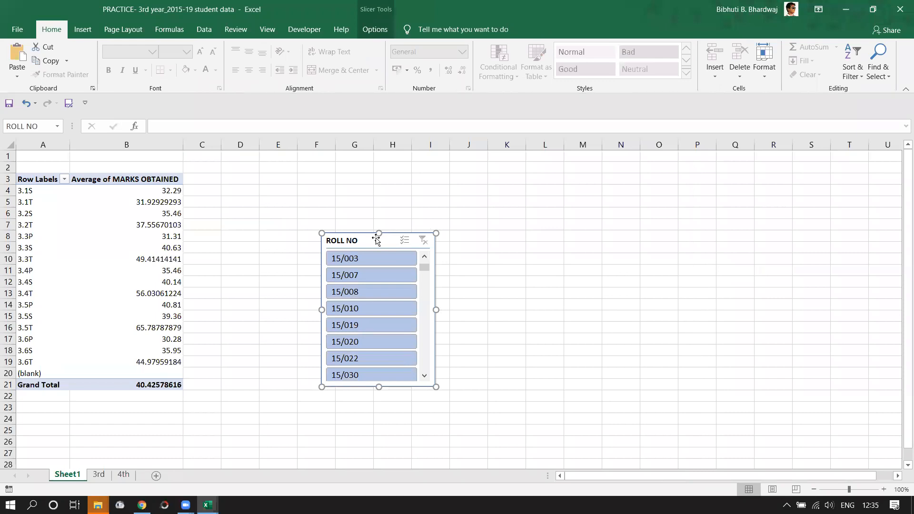
pyautogui.press('Delete')
pyautogui.click(506, 258)
pyautogui.click(507, 224)
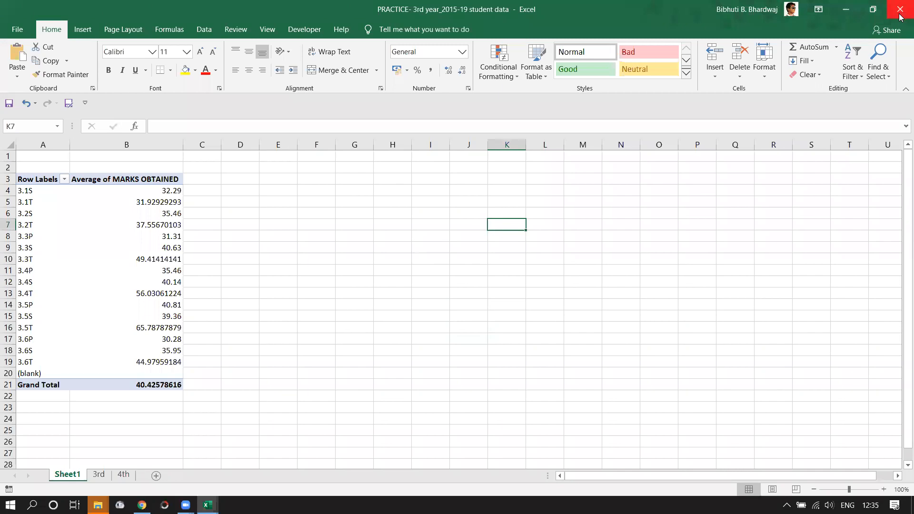
# Close the PRACTICE student data and 3. Sports Activity for Induction workbooks without saving.
pyautogui.click(900, 10)
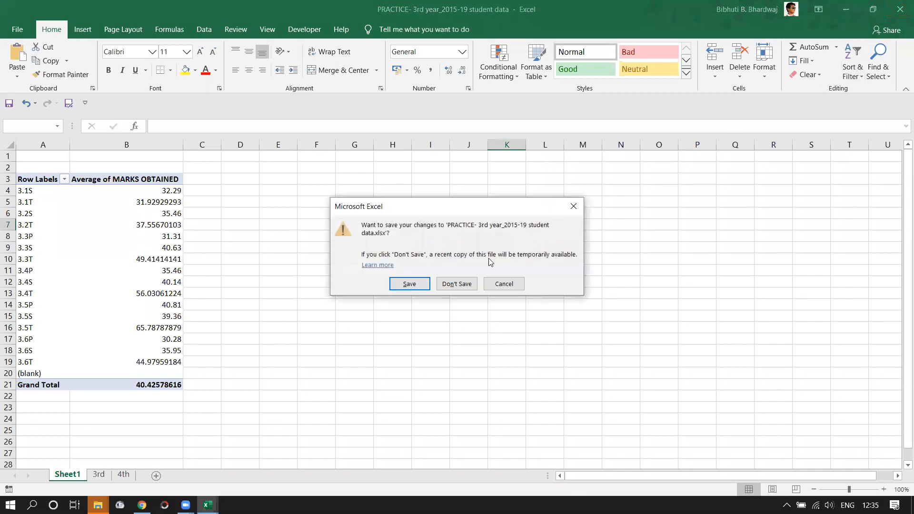
pyautogui.click(463, 283)
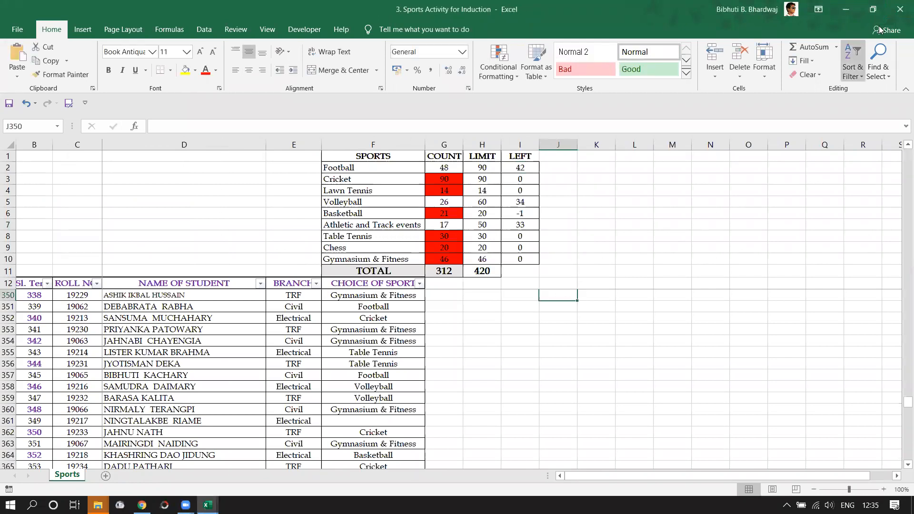
pyautogui.click(898, 7)
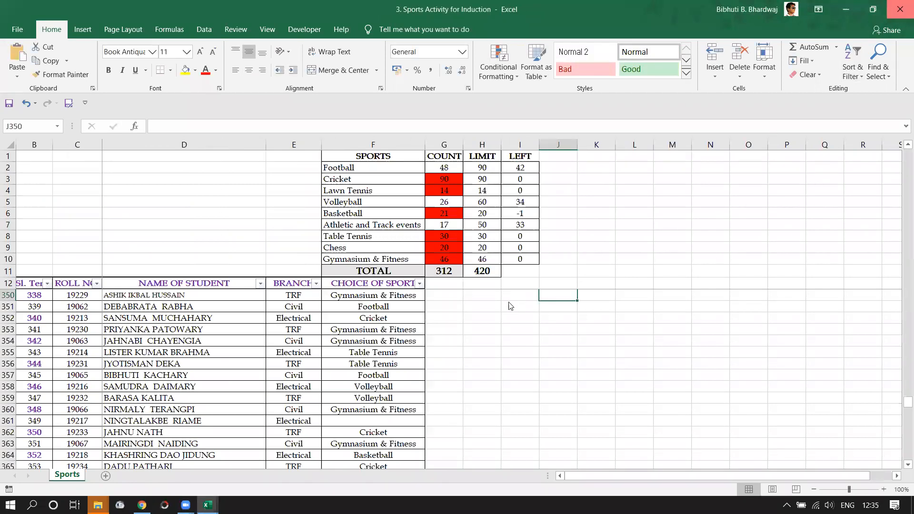
pyautogui.click(463, 280)
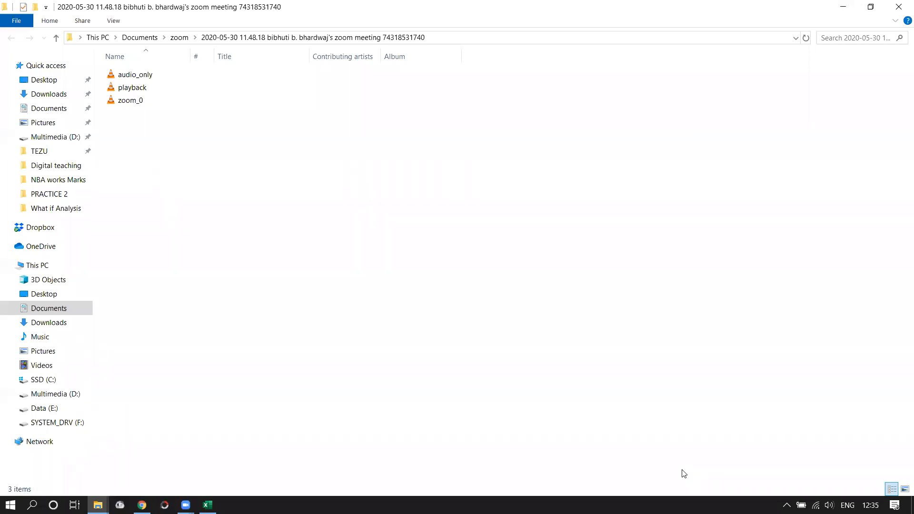
# In File Explorer, return to Worksheets and open Lookup > Roll Sheet.
pyautogui.click(460, 279)
pyautogui.hotkey('alt', 'Left')
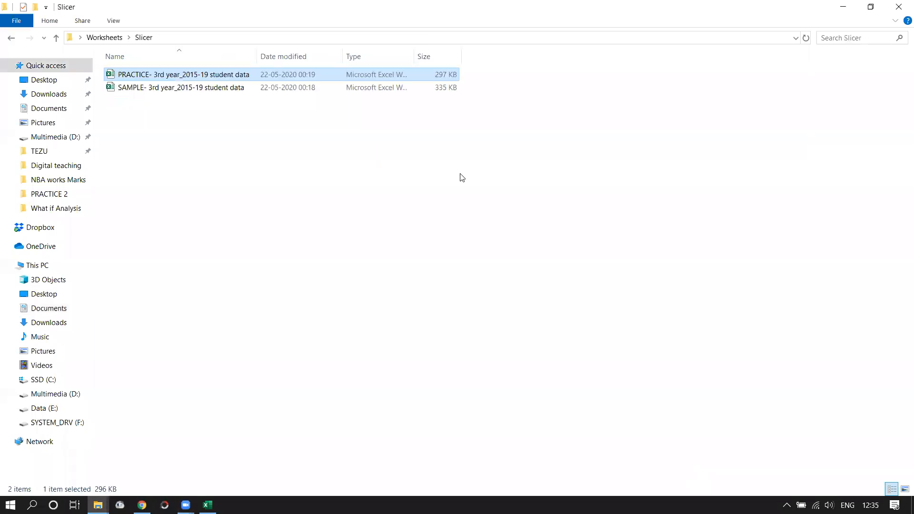
pyautogui.hotkey('alt', 'Left')
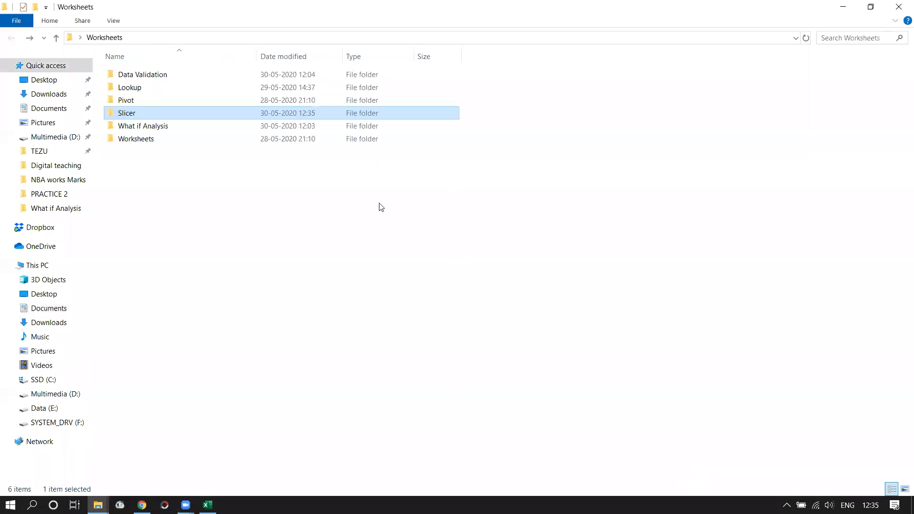
pyautogui.doubleClick(152, 90)
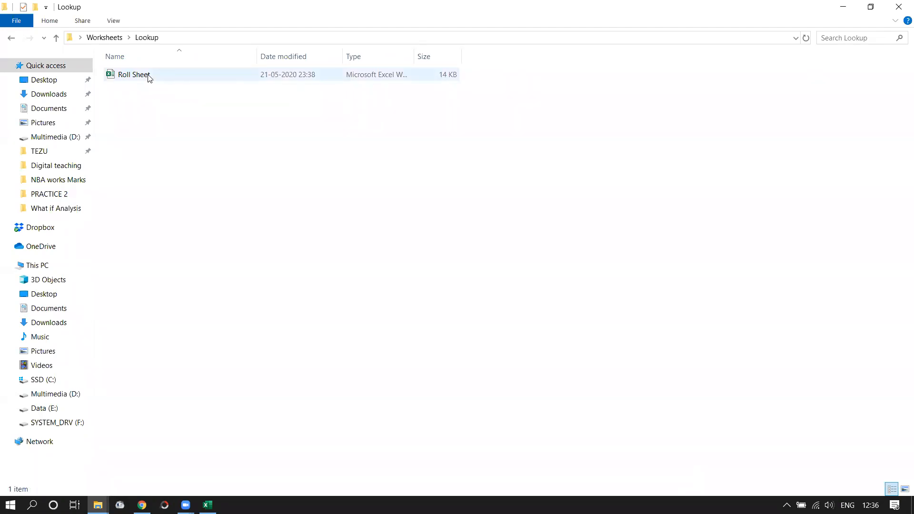
pyautogui.doubleClick(154, 81)
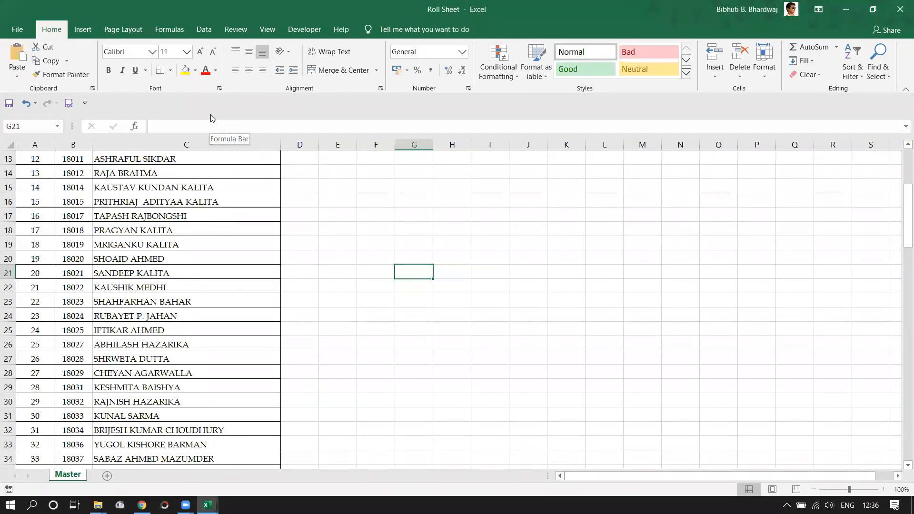
# Review the Master sheet's student list and widen column D to 11.11.
pyautogui.scroll(4, 195, 284)
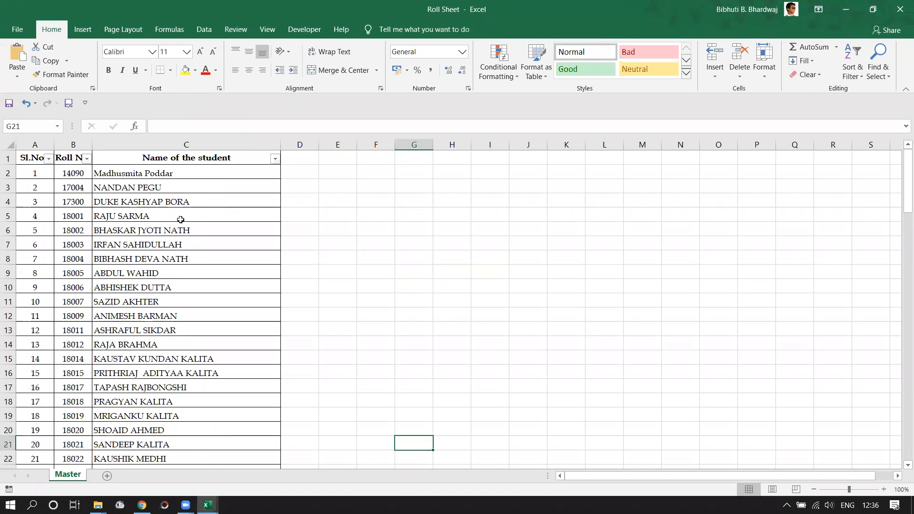
pyautogui.scroll(-9, 62, 198)
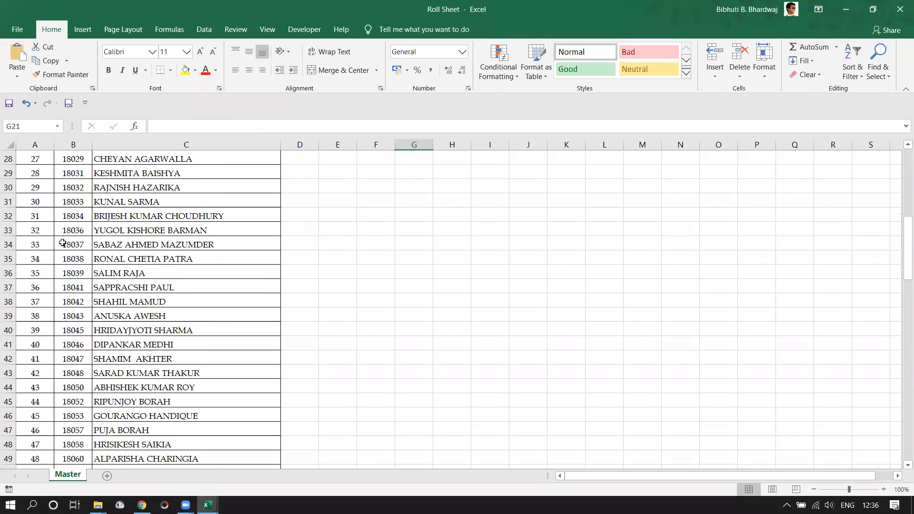
pyautogui.scroll(9, 63, 232)
pyautogui.scroll(-20, 71, 206)
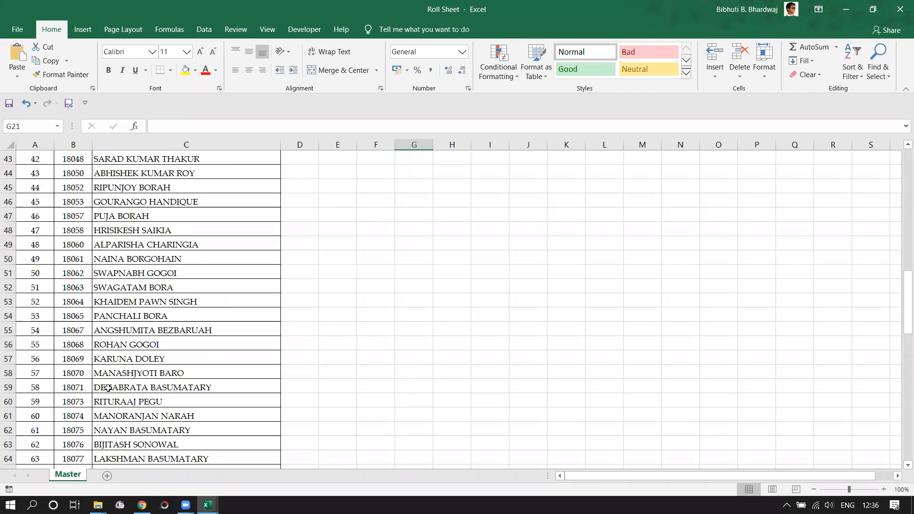
pyautogui.scroll(-10, 109, 388)
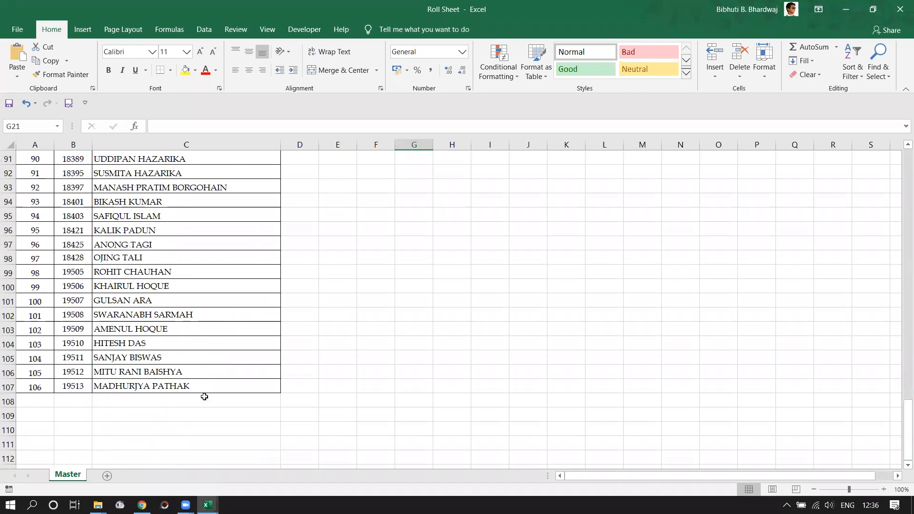
pyautogui.scroll(19, 257, 376)
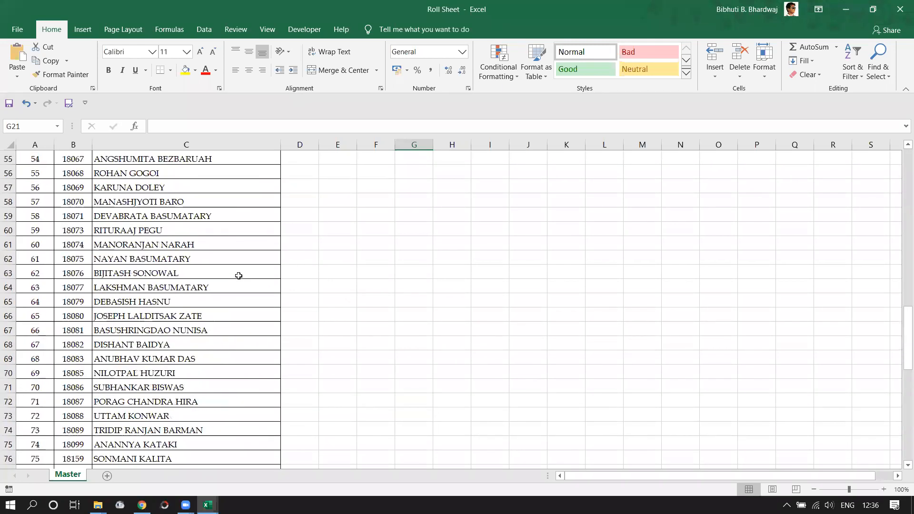
pyautogui.scroll(11, 238, 269)
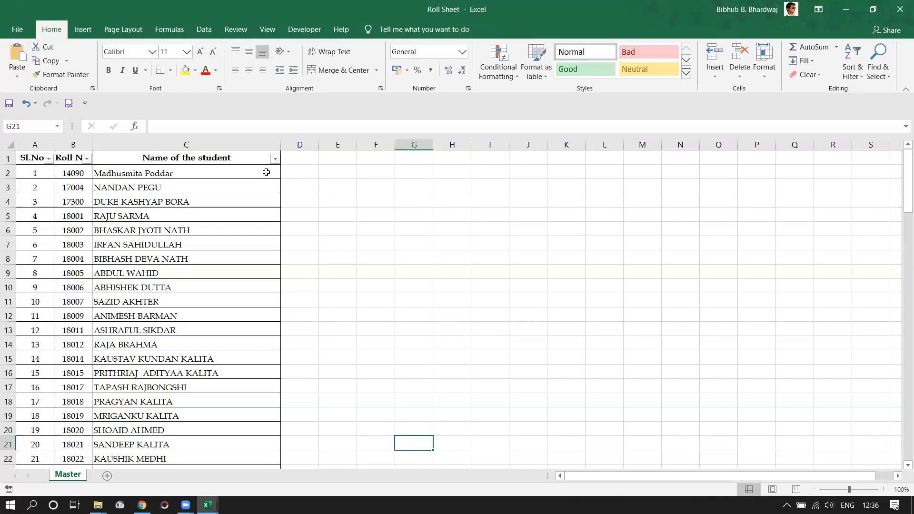
pyautogui.moveTo(319, 144); pyautogui.dragTo(394, 145)
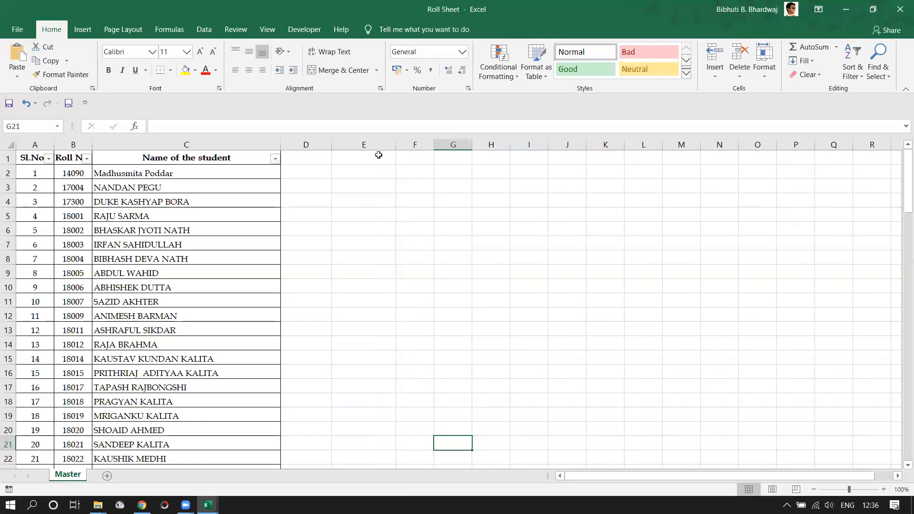
pyautogui.click(325, 161)
pyautogui.click(355, 162)
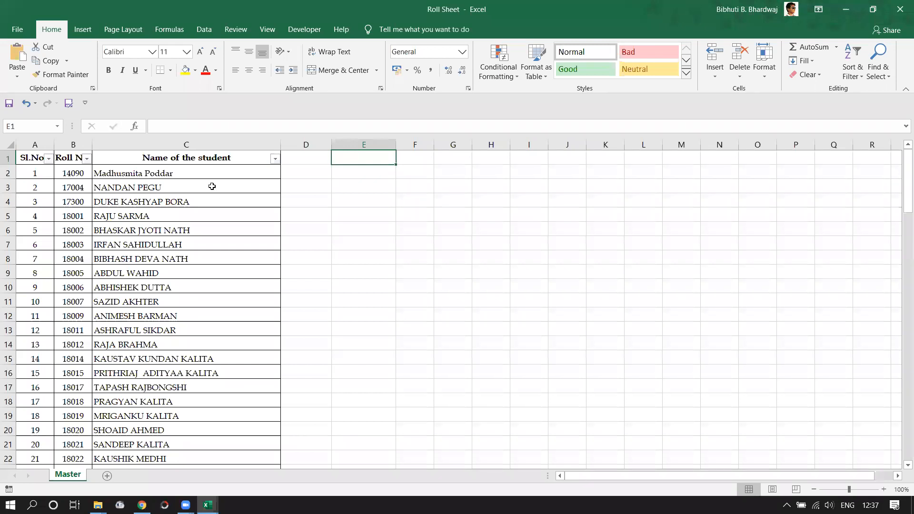
# Minimize the browser and Roll Sheet windows, then close PRACTICE-Data Validation without saving.
pyautogui.click(142, 504)
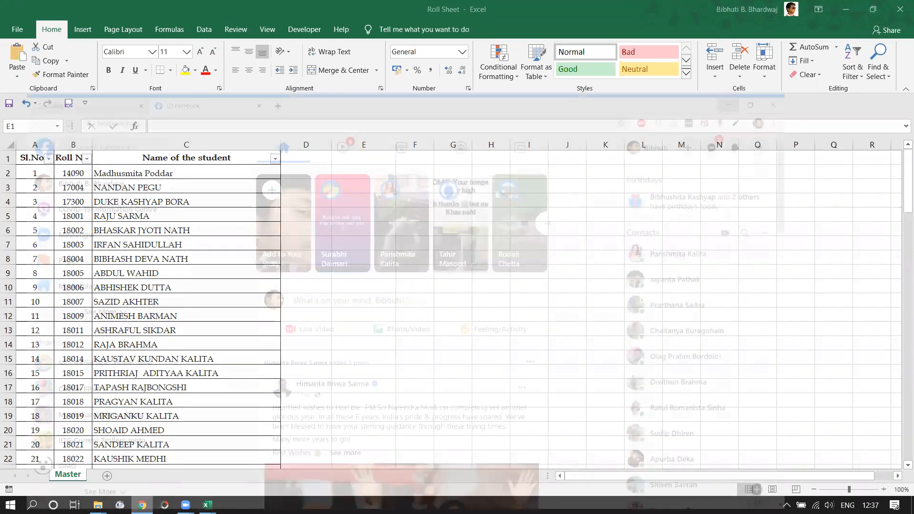
pyautogui.click(142, 505)
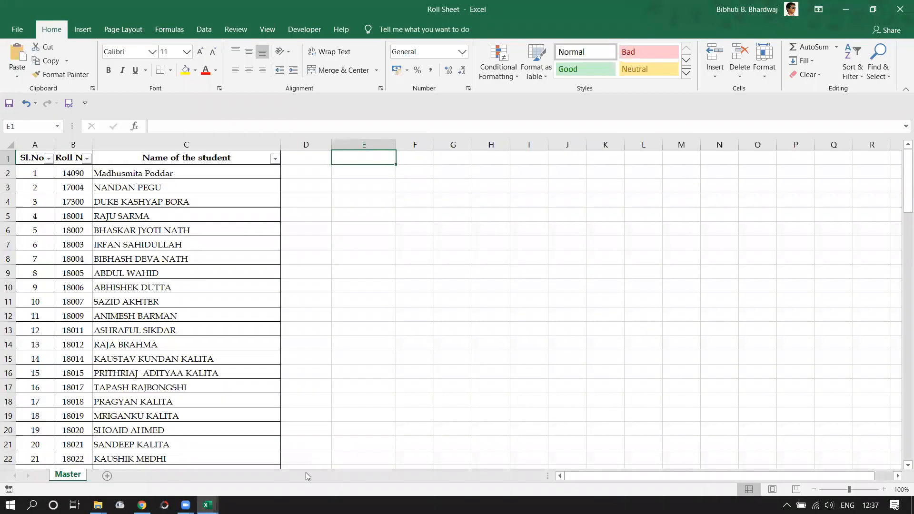
pyautogui.click(852, 10)
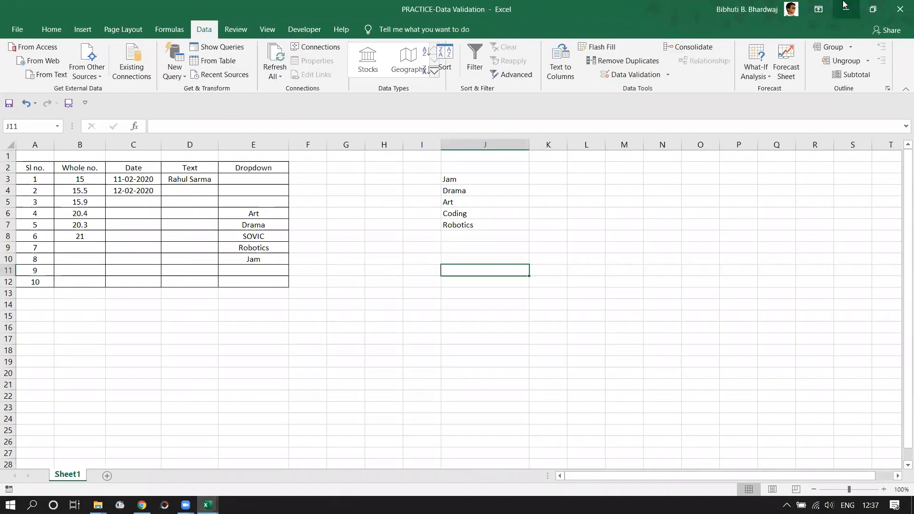
pyautogui.click(900, 9)
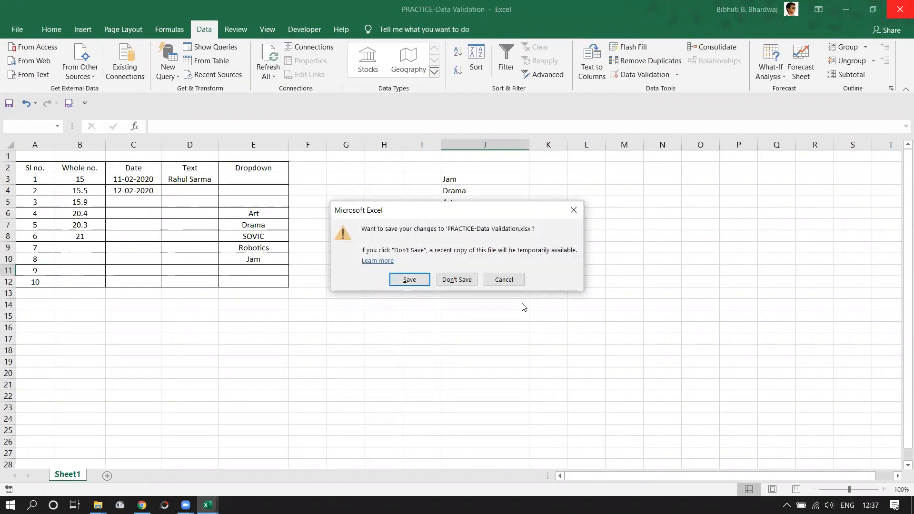
pyautogui.click(455, 281)
pyautogui.press('BackSpace')
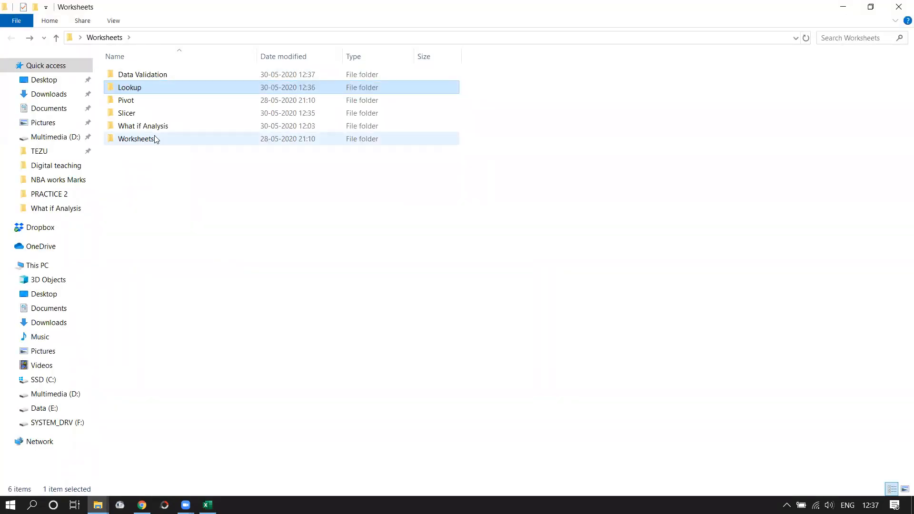
# Navigate to Worksheets > Pivot > PRACTICE 1 and open the Pivot SAMPLE workbook.
pyautogui.click(135, 107)
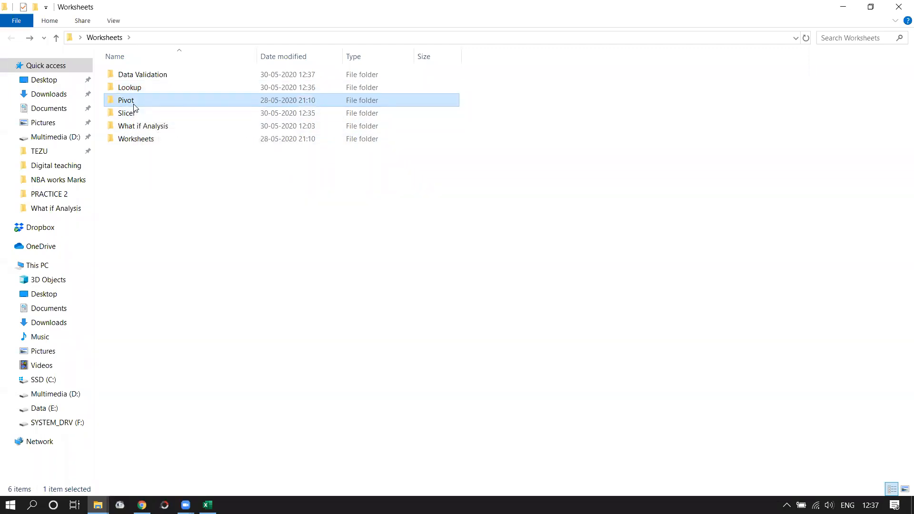
pyautogui.doubleClick(134, 106)
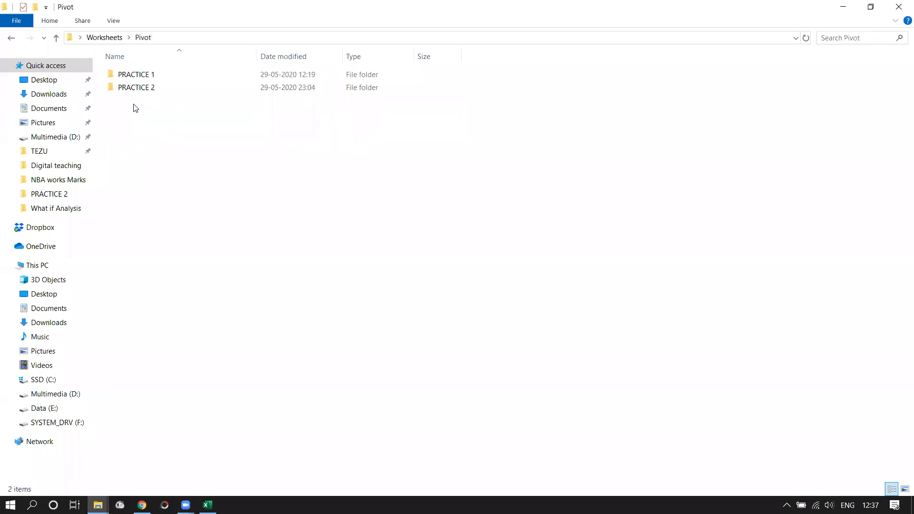
pyautogui.doubleClick(143, 76)
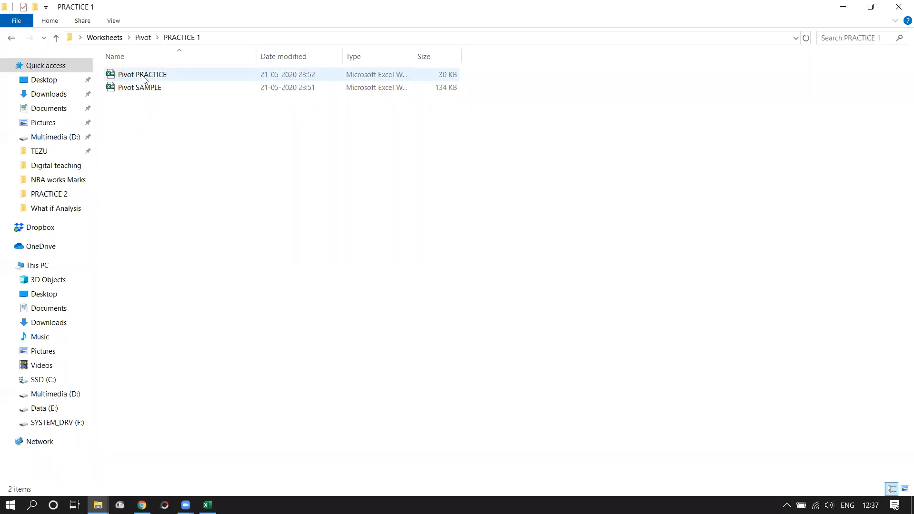
pyautogui.press('BackSpace')
pyautogui.doubleClick(143, 76)
pyautogui.press('BackSpace')
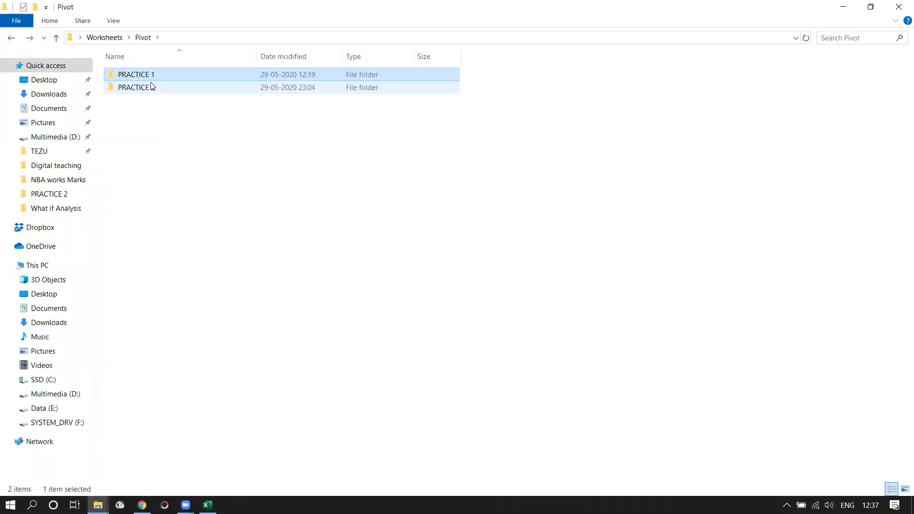
pyautogui.doubleClick(149, 78)
pyautogui.doubleClick(150, 84)
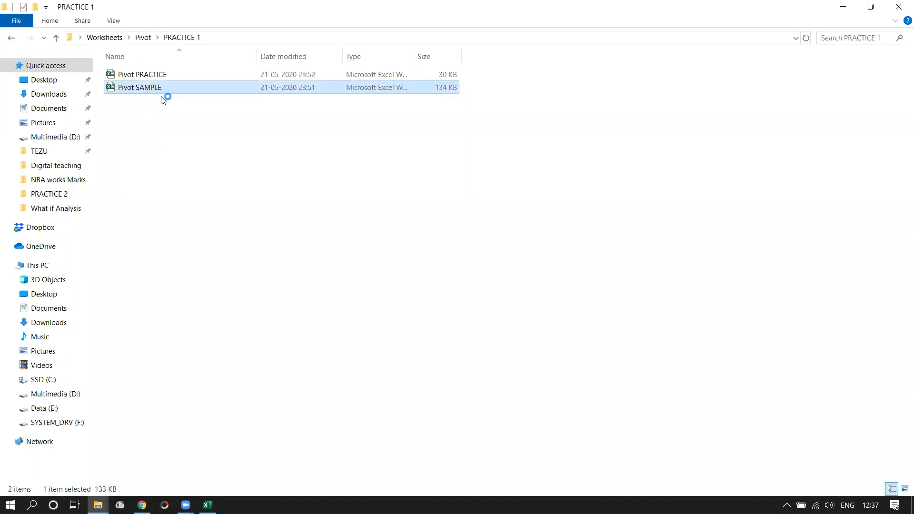
pyautogui.doubleClick(159, 89)
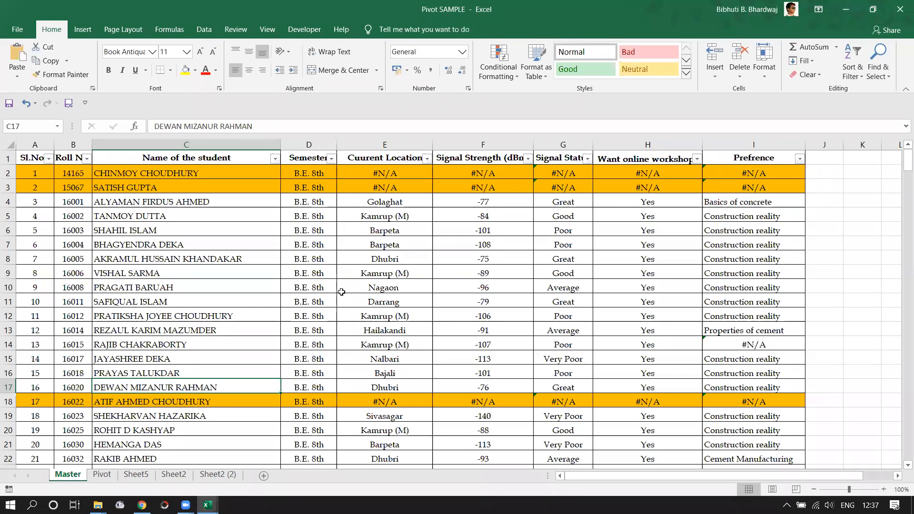
# Select whole rows 206 to 311, the B.Tech 4th students, on the Master sheet.
pyautogui.scroll(-20, 342, 292)
pyautogui.scroll(20, 363, 327)
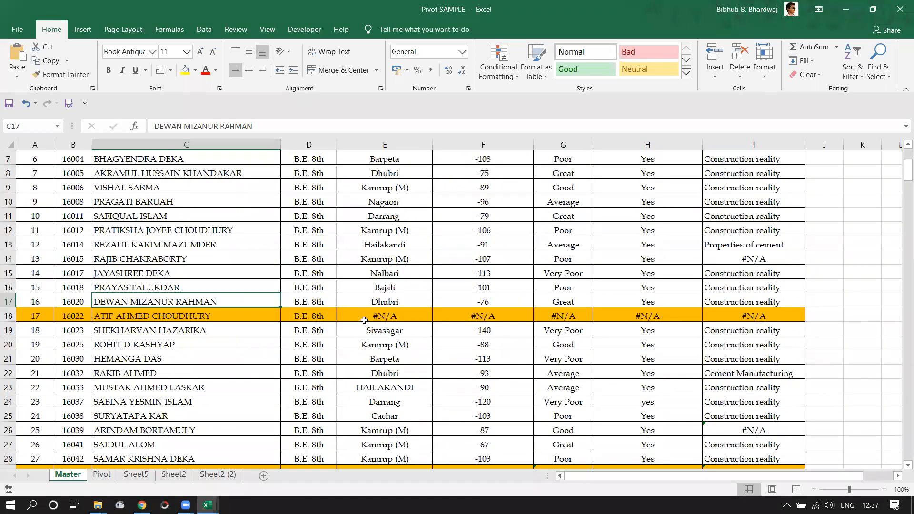
pyautogui.scroll(2, 364, 317)
pyautogui.scroll(-5, 360, 305)
pyautogui.scroll(-20, 352, 297)
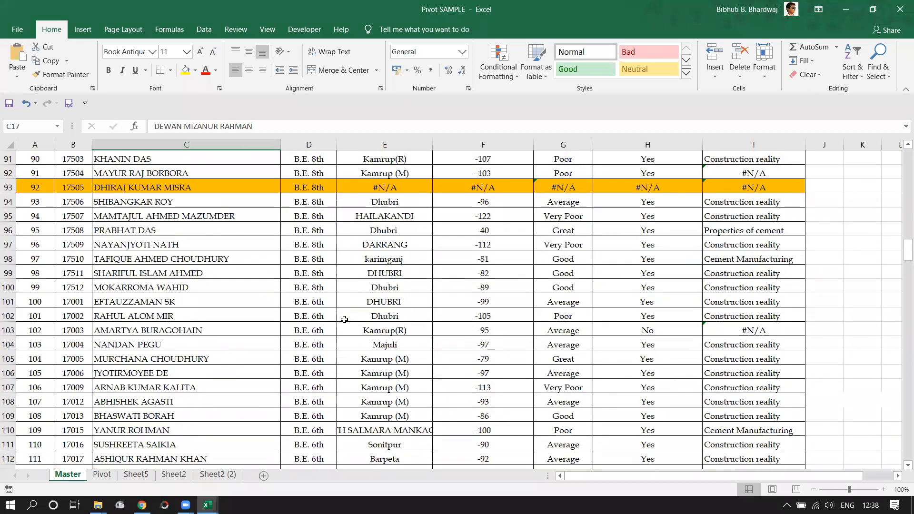
pyautogui.scroll(-8, 344, 320)
pyautogui.scroll(-15, 344, 319)
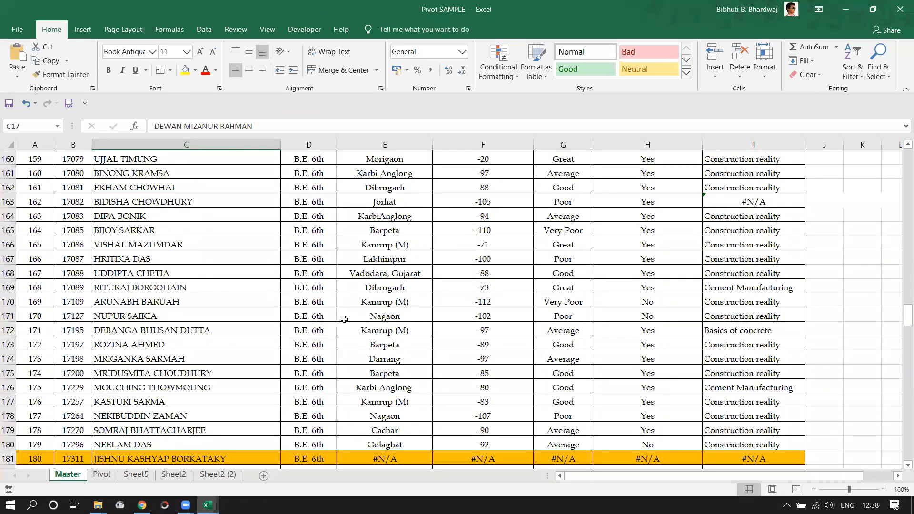
pyautogui.scroll(-12, 344, 319)
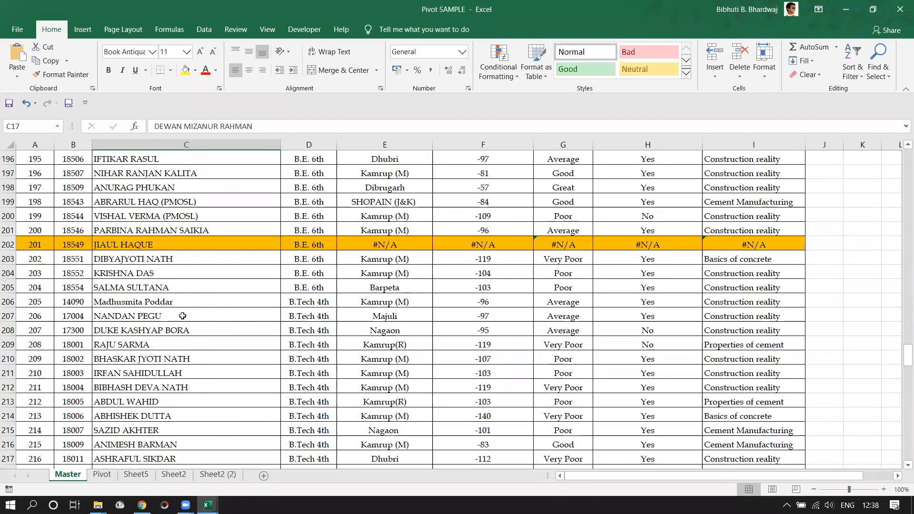
pyautogui.scroll(-4, 167, 318)
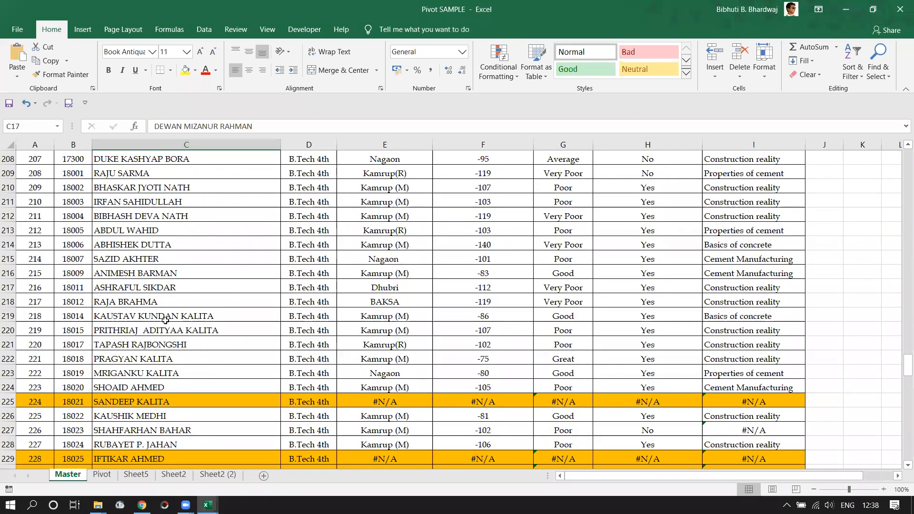
pyautogui.scroll(-6, 165, 320)
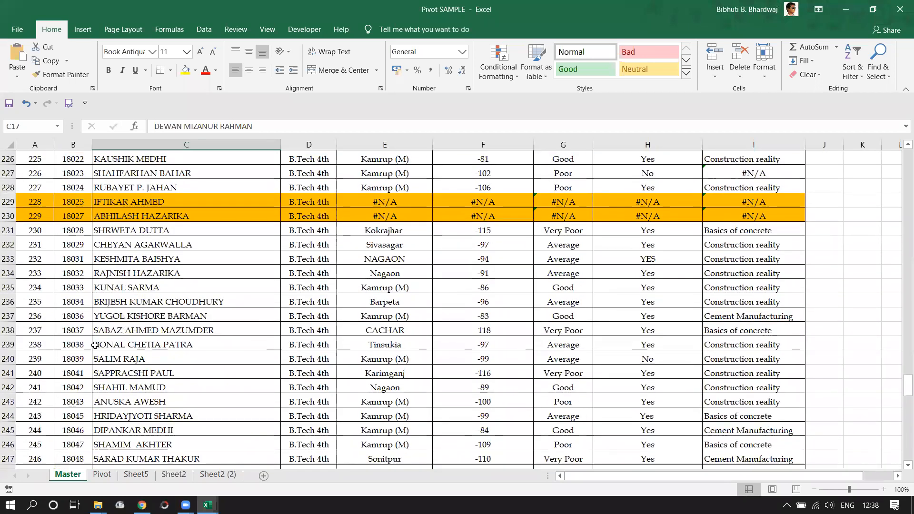
pyautogui.scroll(2, 91, 273)
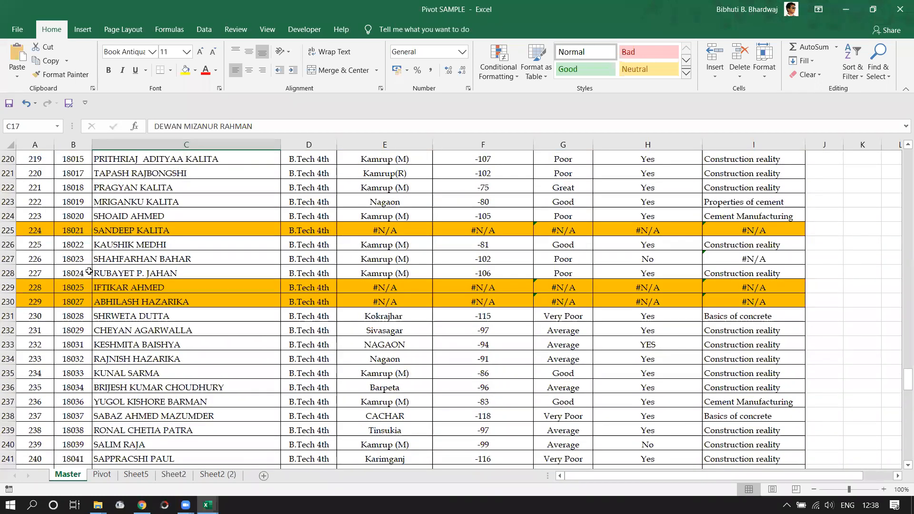
pyautogui.scroll(3, 89, 271)
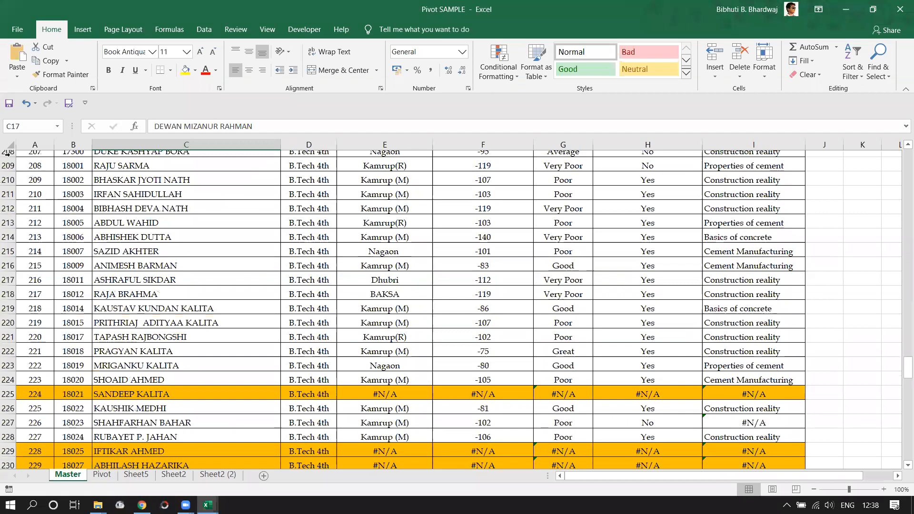
pyautogui.scroll(1, 6, 153)
pyautogui.moveTo(8, 172); pyautogui.dragTo(23, 443)
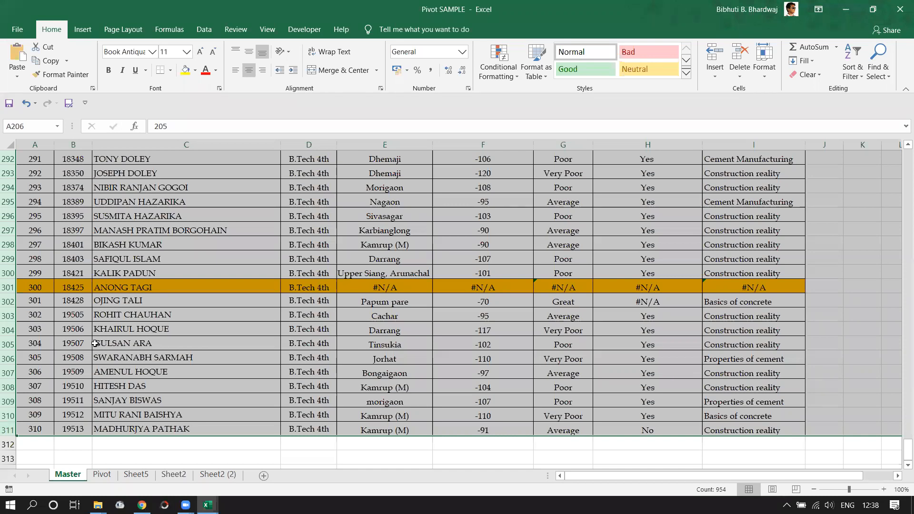
pyautogui.scroll(4, 118, 344)
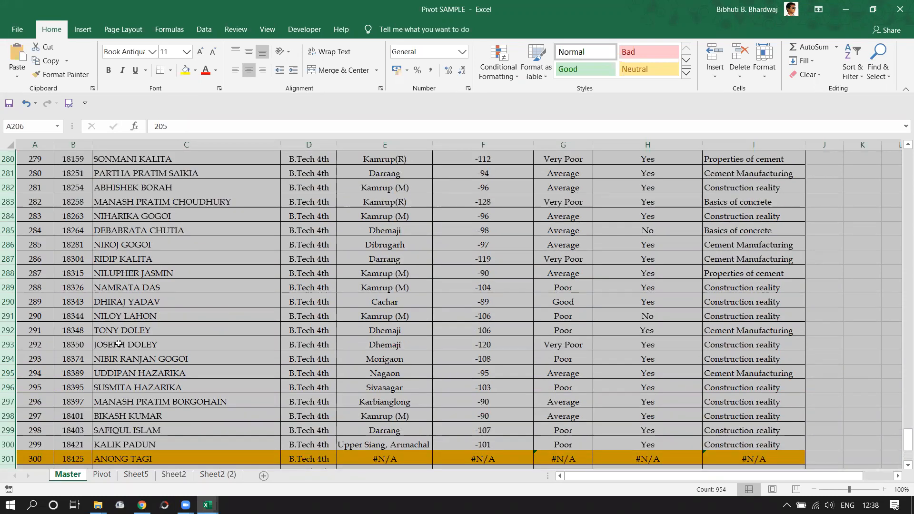
pyautogui.scroll(10, 118, 343)
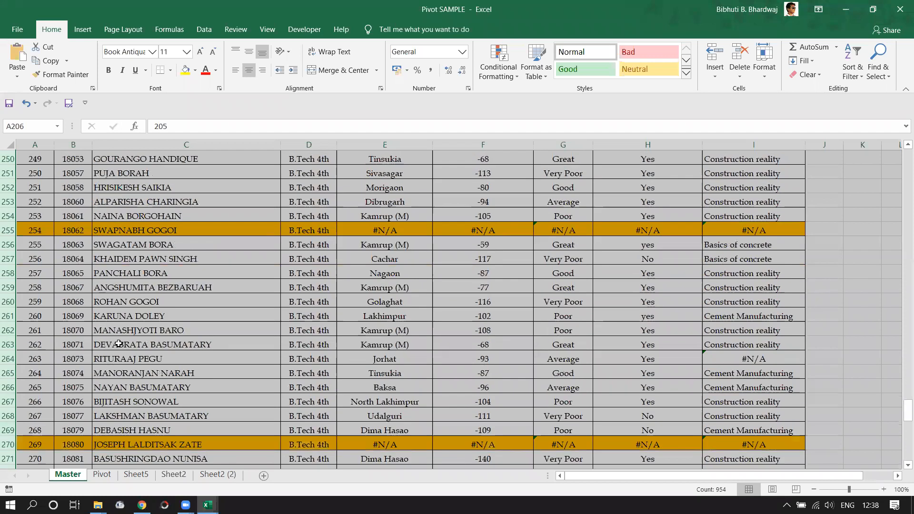
pyautogui.scroll(12, 118, 343)
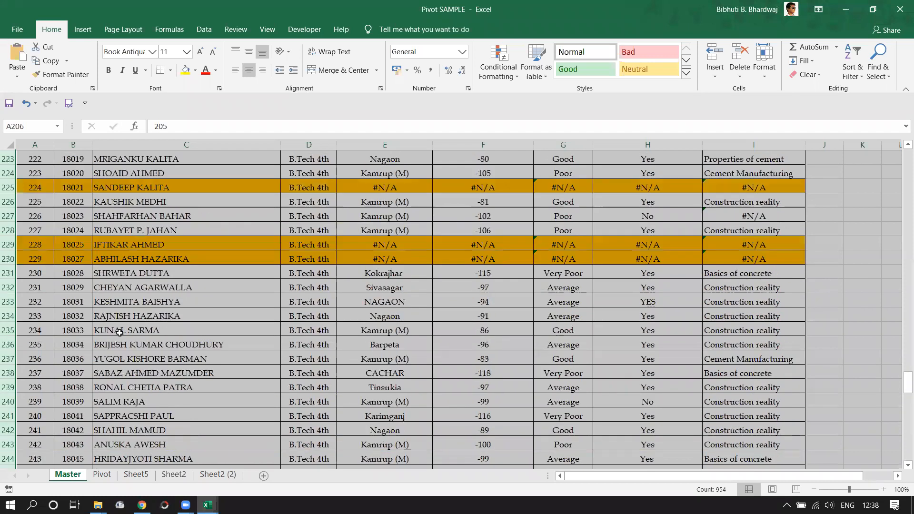
pyautogui.scroll(4, 119, 333)
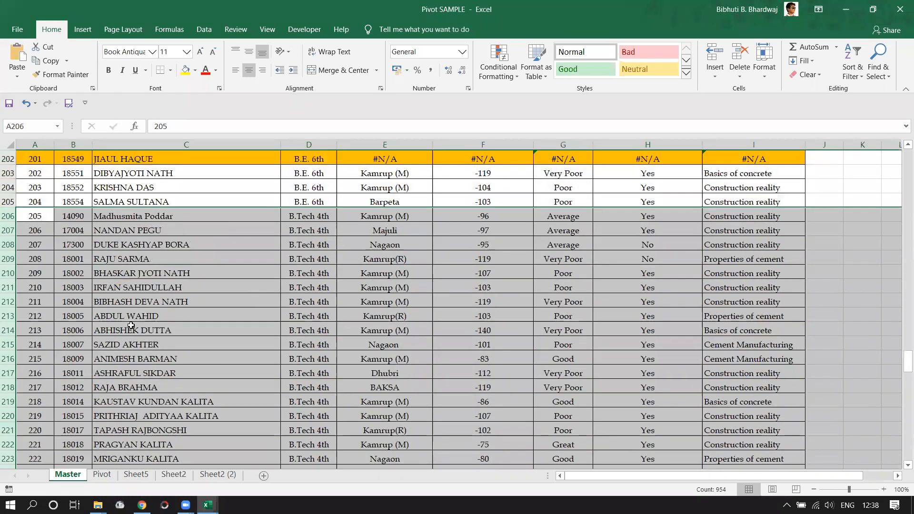
# Copy the B.Tech 4th rows and paste them into a new Sheet1 in Roll Sheet.
pyautogui.hotkey('ctrl', 'c')
pyautogui.click(207, 504)
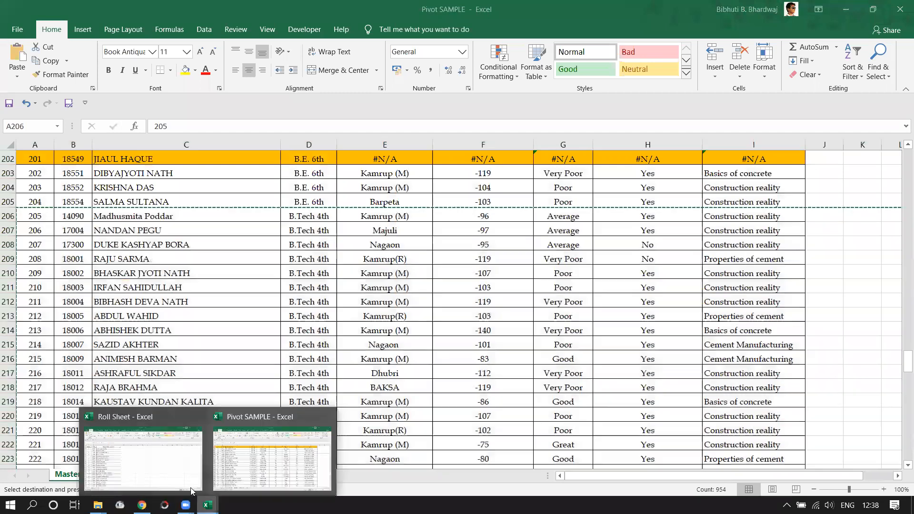
pyautogui.click(154, 474)
pyautogui.click(105, 476)
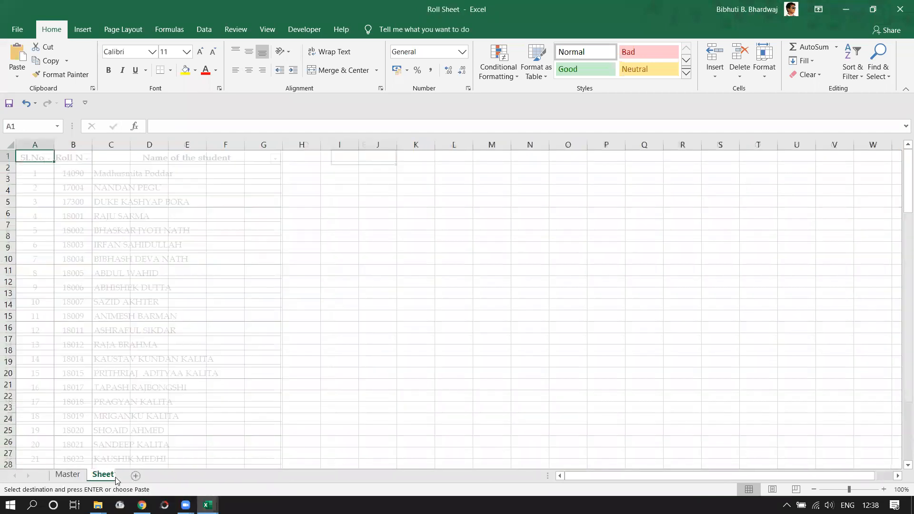
pyautogui.hotkey('ctrl', 'a')
pyautogui.hotkey('ctrl', 'v')
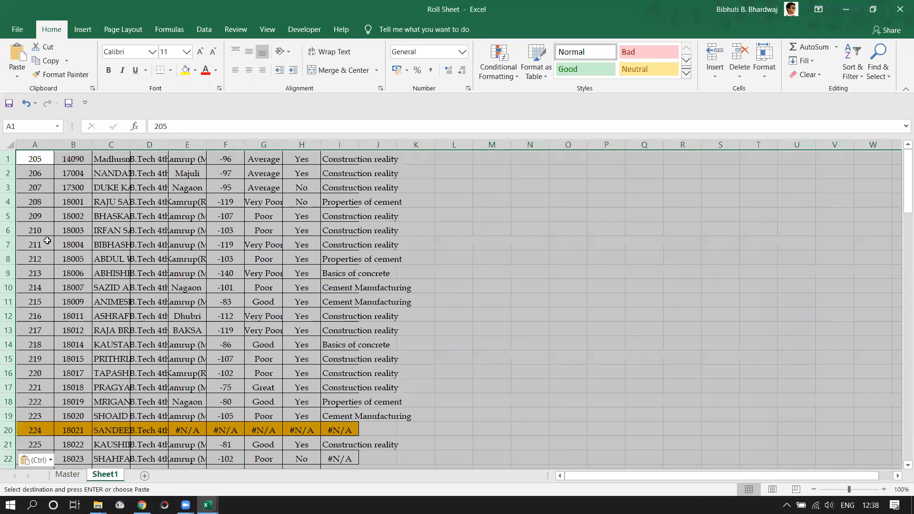
# AutoFit columns C through J to their contents.
pyautogui.click(565, 232)
pyautogui.moveTo(116, 141); pyautogui.dragTo(364, 172)
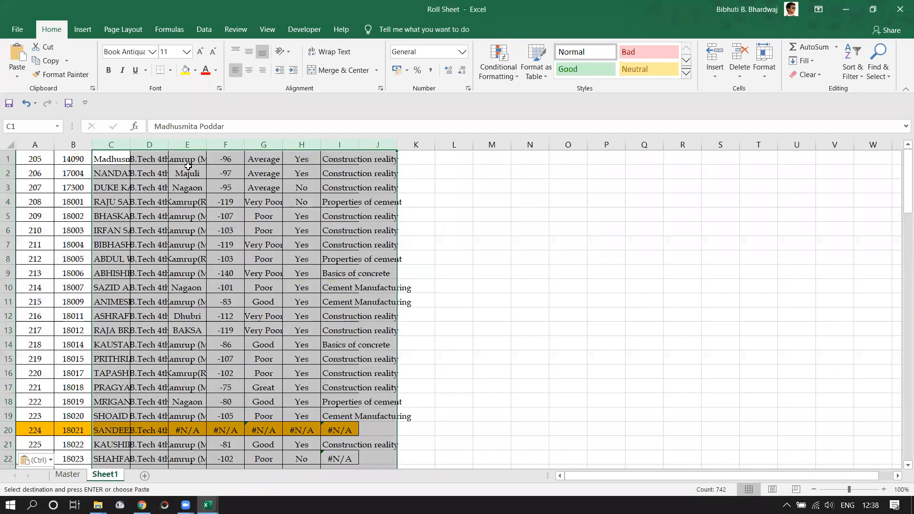
pyautogui.hotkey('alt', 'h')
pyautogui.press('o')
pyautogui.press('i')
pyautogui.click(714, 269)
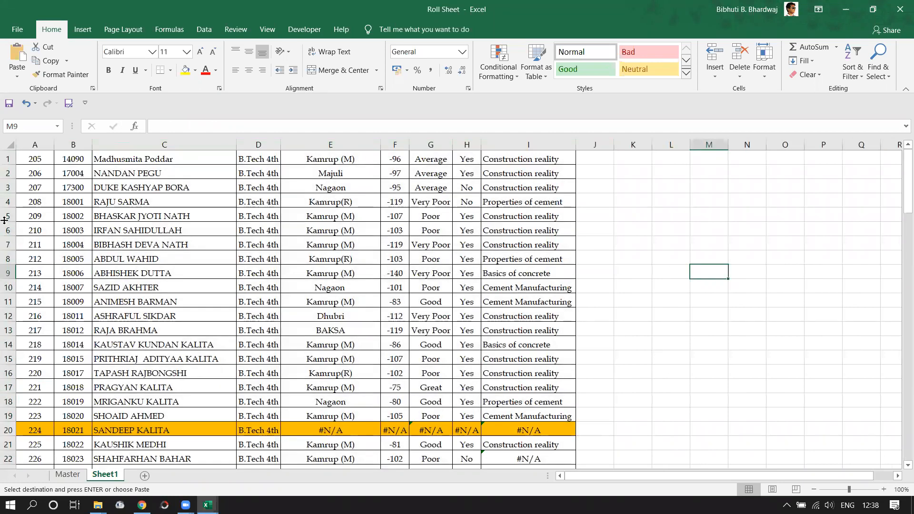
pyautogui.moveTo(4, 220); pyautogui.dragTo(4, 307)
# Delete rows 5 to 12, removing serial numbers 209 to 216.
pyautogui.rightClick(5, 289)
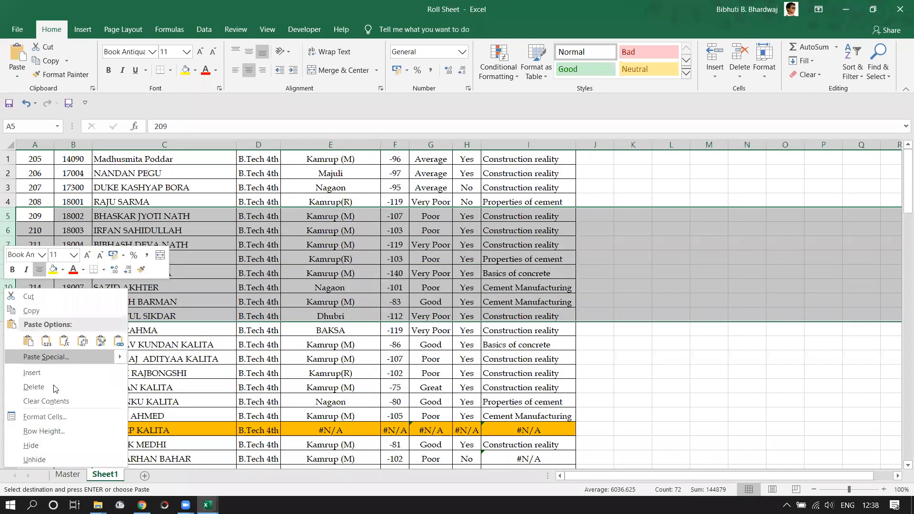
pyautogui.click(678, 403)
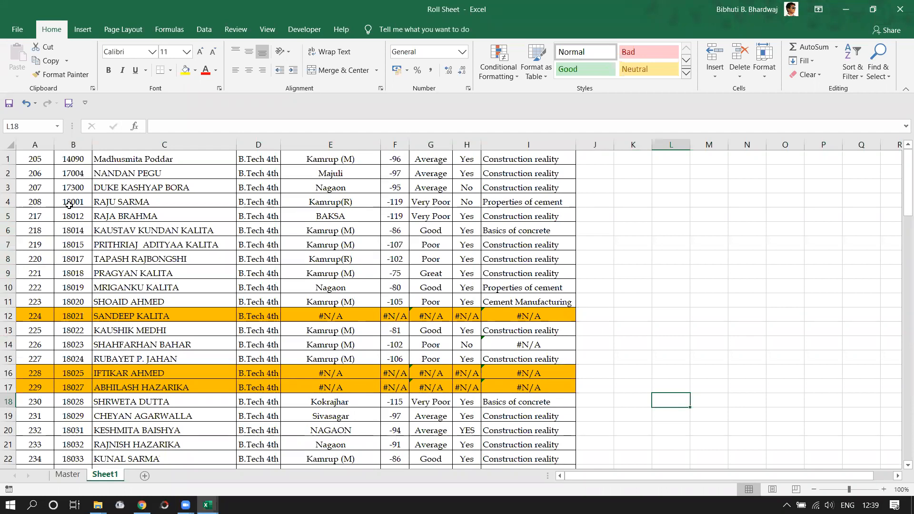
pyautogui.click(69, 158)
pyautogui.moveTo(69, 158); pyautogui.dragTo(71, 231)
# Sort the student list A to Z by name, expanding the sort to all columns.
pyautogui.click(142, 152)
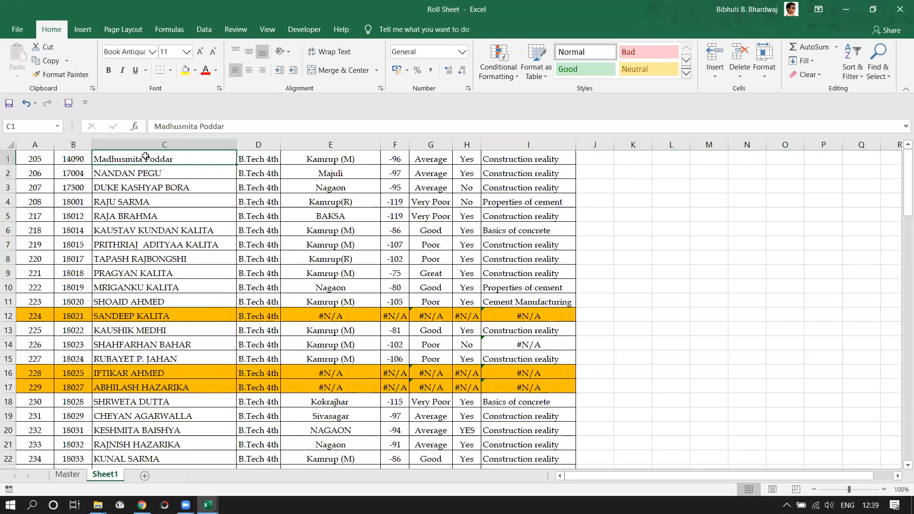
pyautogui.hotkey('shift', 'pagedown')
pyautogui.scroll(8, 131, 159)
pyautogui.moveTo(125, 154); pyautogui.dragTo(134, 443)
pyautogui.rightClick(134, 443)
pyautogui.moveTo(185, 286)
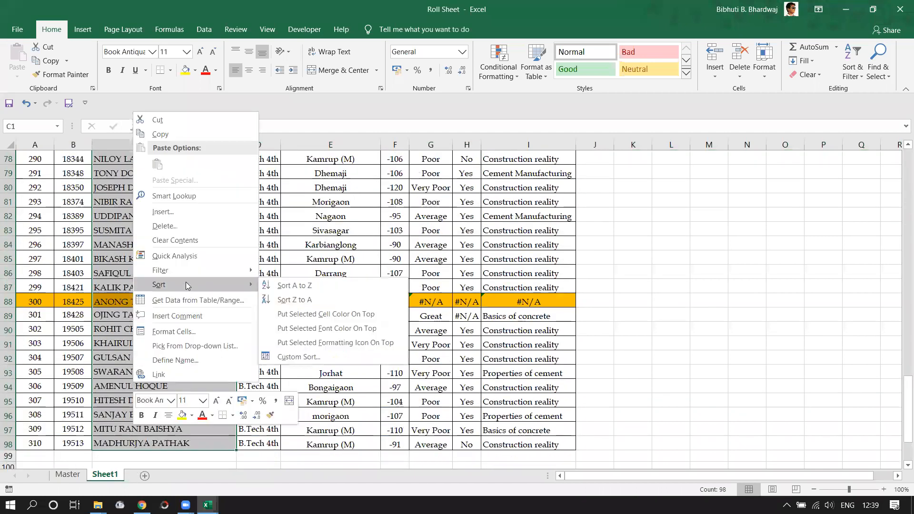
pyautogui.click(310, 289)
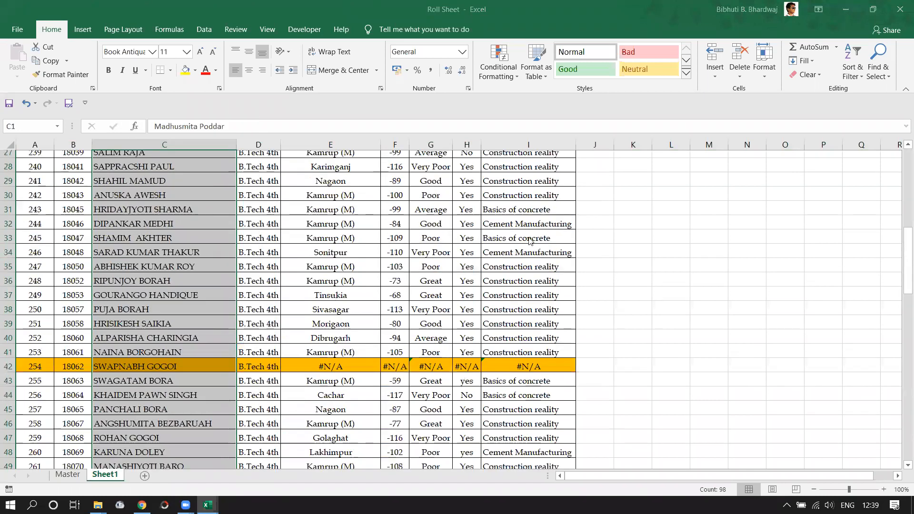
pyautogui.click(765, 201)
pyautogui.click(695, 288)
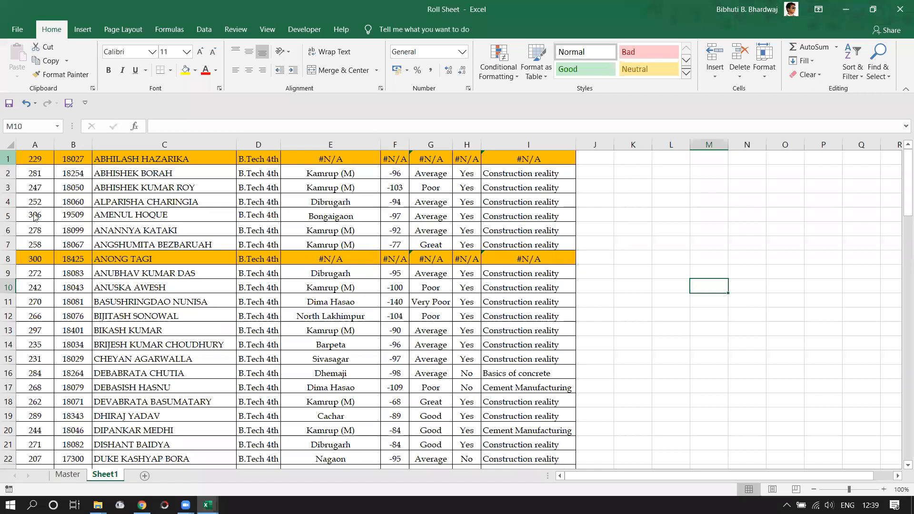
# Insert a blank top row and enter headers Sl no. and Roll no. in A1:B1.
pyautogui.hotkey('ctrl', 'shift', '+')
pyautogui.click(52, 155)
pyautogui.write('Sl')
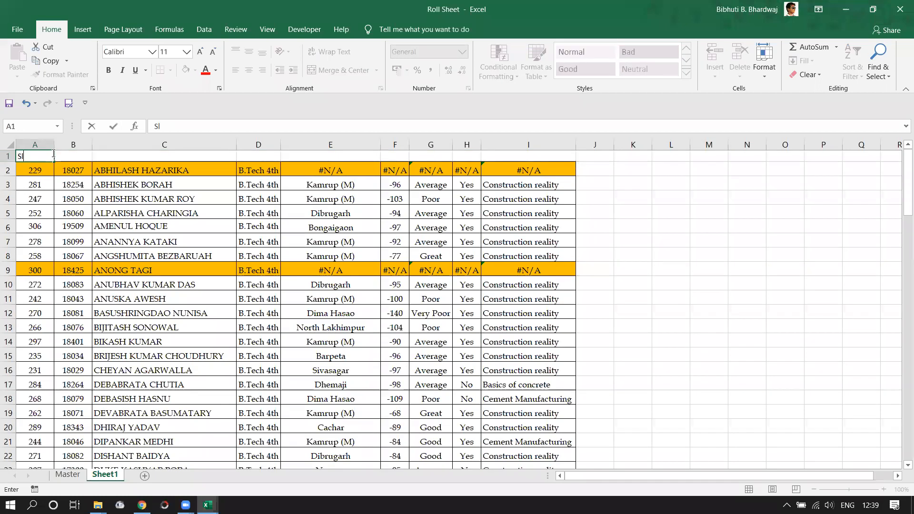
pyautogui.write(' no.')
pyautogui.press('Tab')
pyautogui.write('Roll no.')
pyautogui.press('Tab')
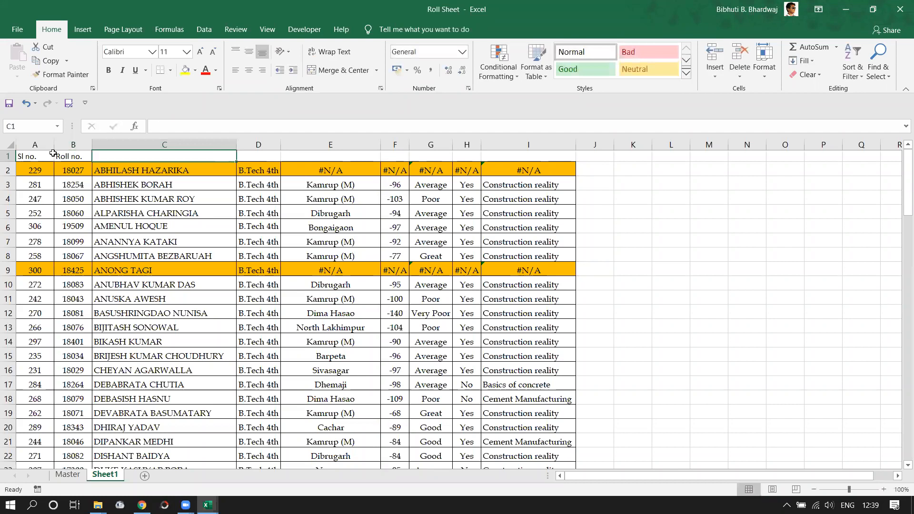
pyautogui.press('Tab')
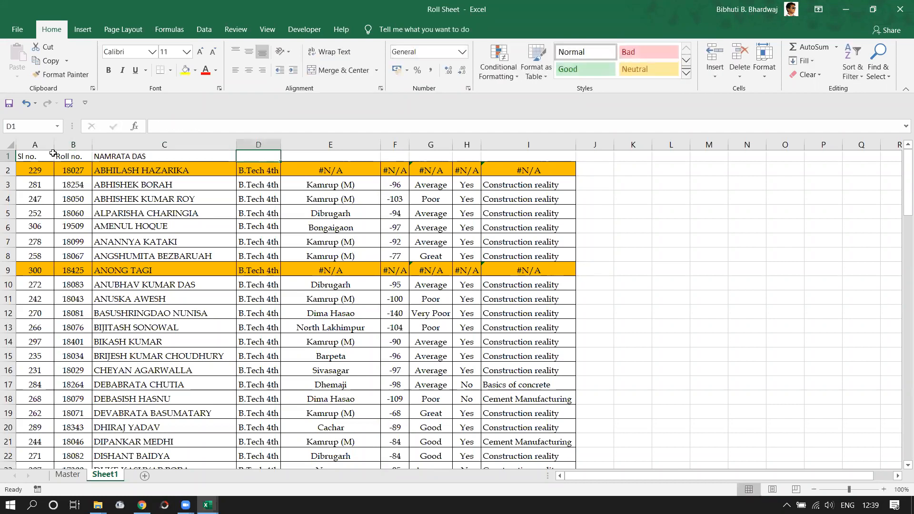
# Correct C1 to NAME and add SEM and DISTRICT headers in D1:E1.
pyautogui.click(102, 157)
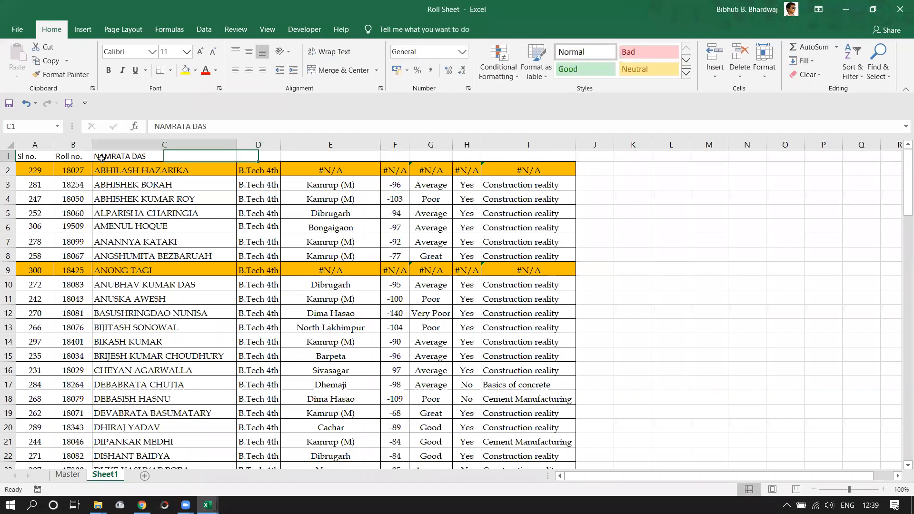
pyautogui.write('NAME')
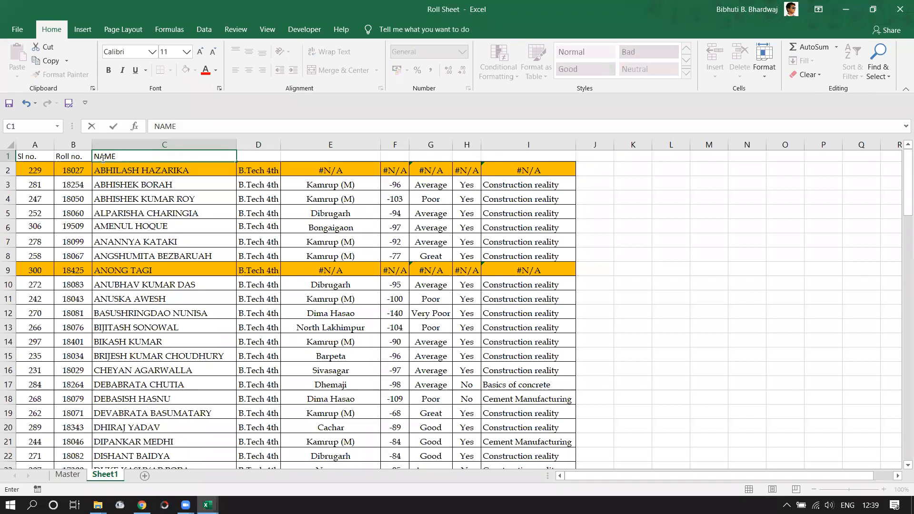
pyautogui.press('Tab')
pyautogui.write('SEM')
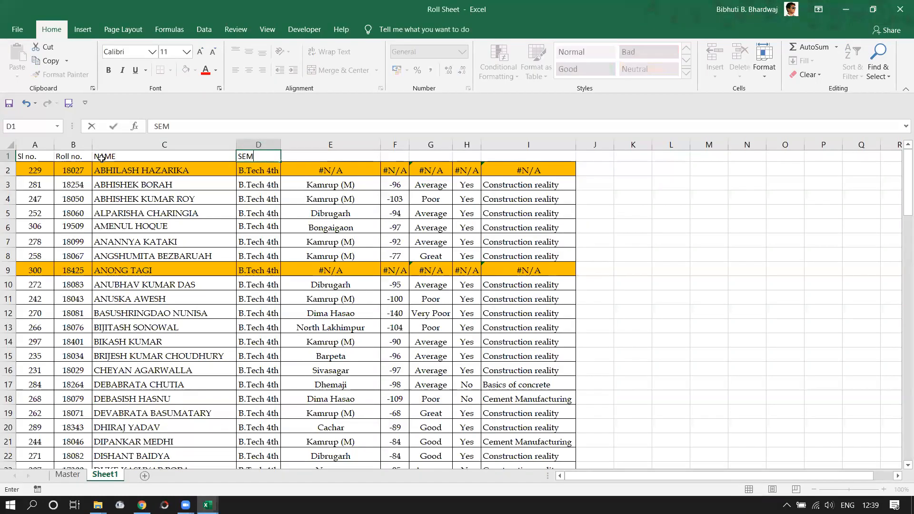
pyautogui.press('Tab')
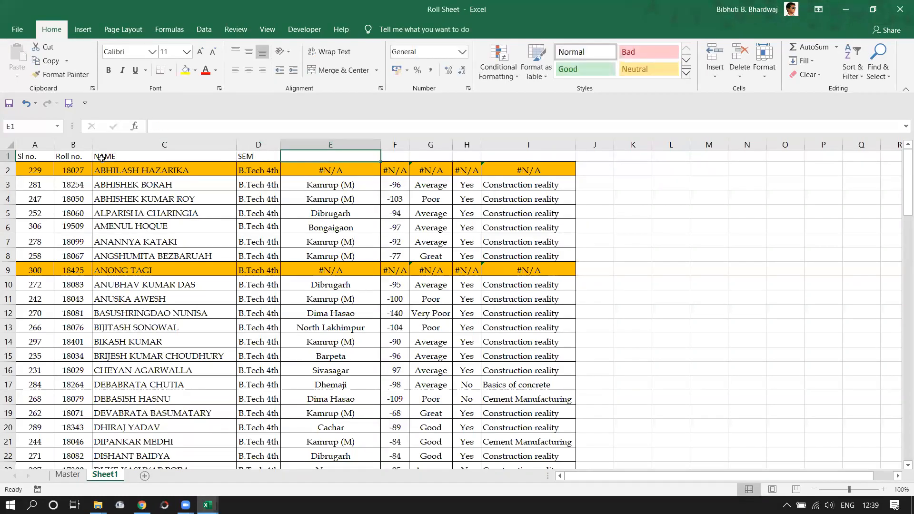
pyautogui.write('DISTR')
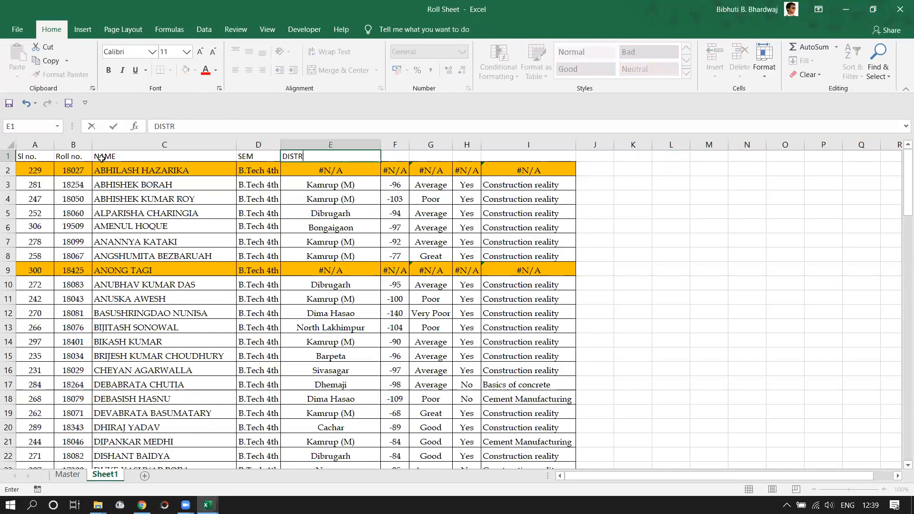
pyautogui.write('ICT')
pyautogui.press('Tab')
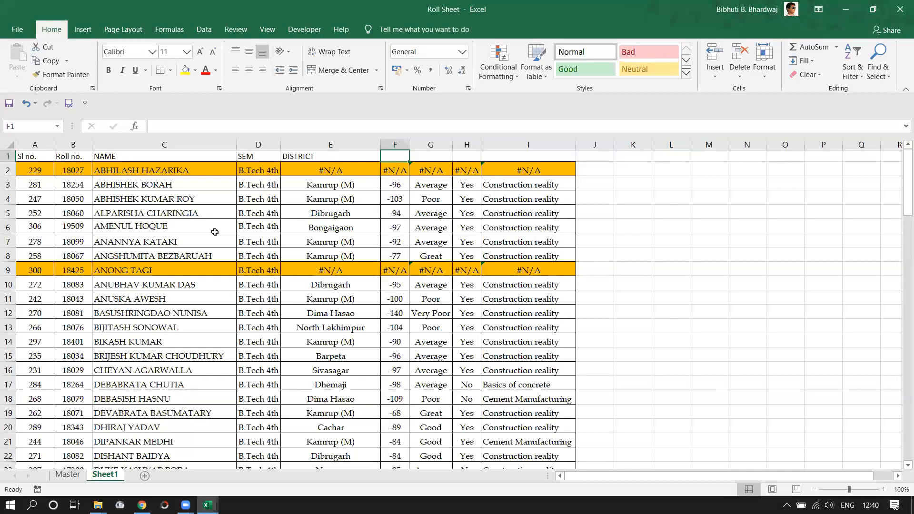
pyautogui.click(36, 172)
# Number Sl no. column A from 1 to 98 by filling the 1, 2 series down.
pyautogui.write('1')
pyautogui.press('Return')
pyautogui.write('2')
pyautogui.press('Return')
pyautogui.moveTo(36, 172); pyautogui.dragTo(36, 186)
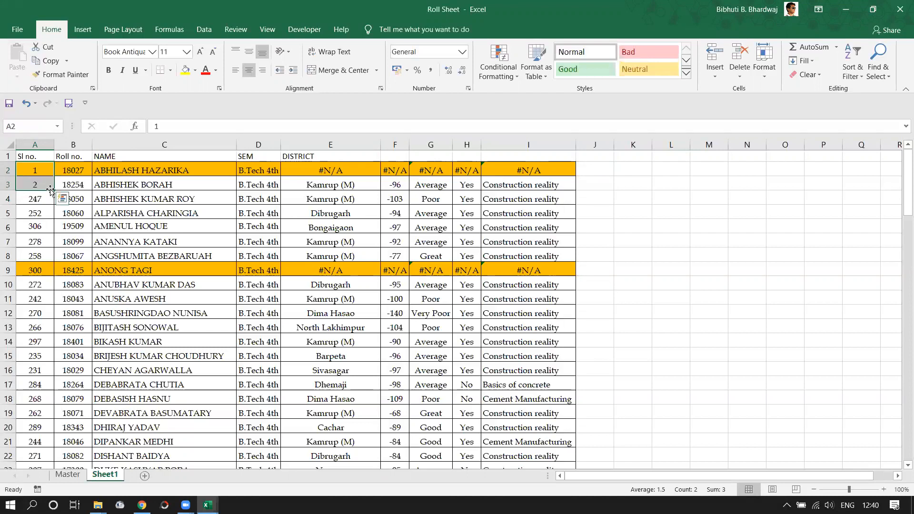
pyautogui.doubleClick(50, 190)
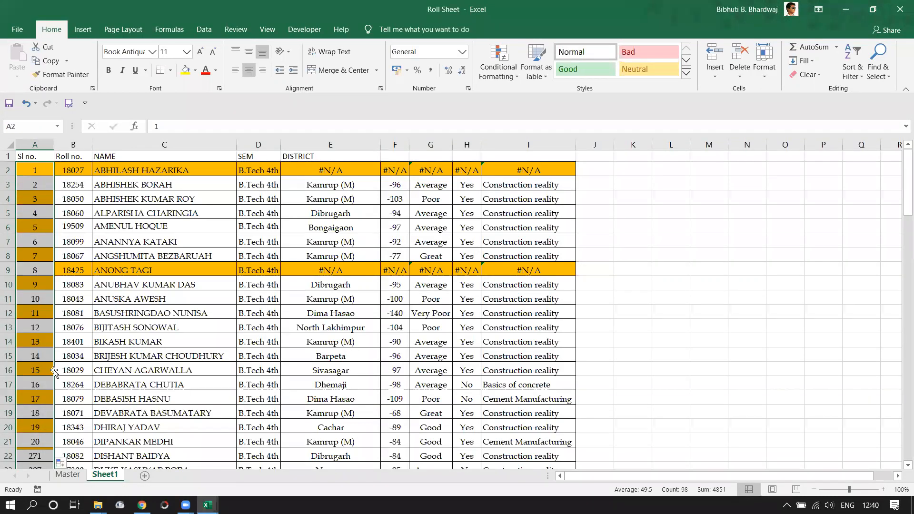
pyautogui.scroll(-20, 54, 373)
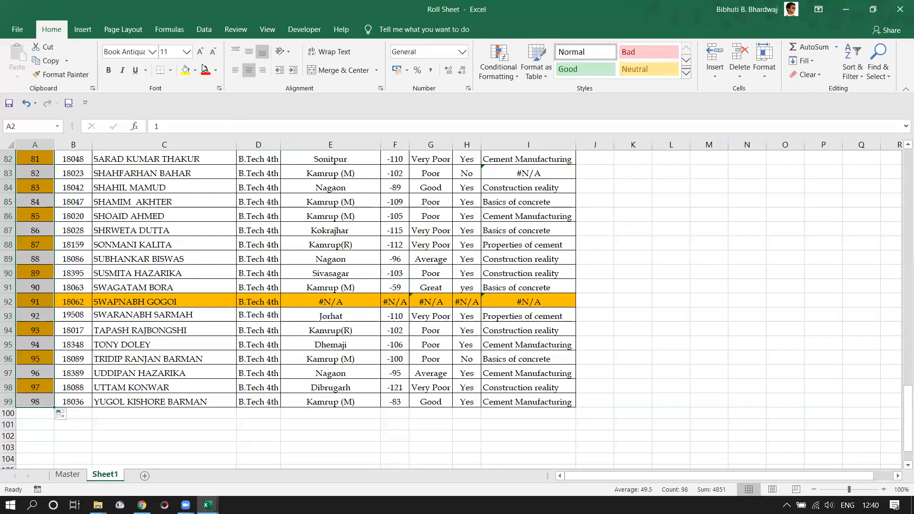
# Remove the fill colour from column A using No Fill.
pyautogui.click(194, 70)
pyautogui.click(208, 179)
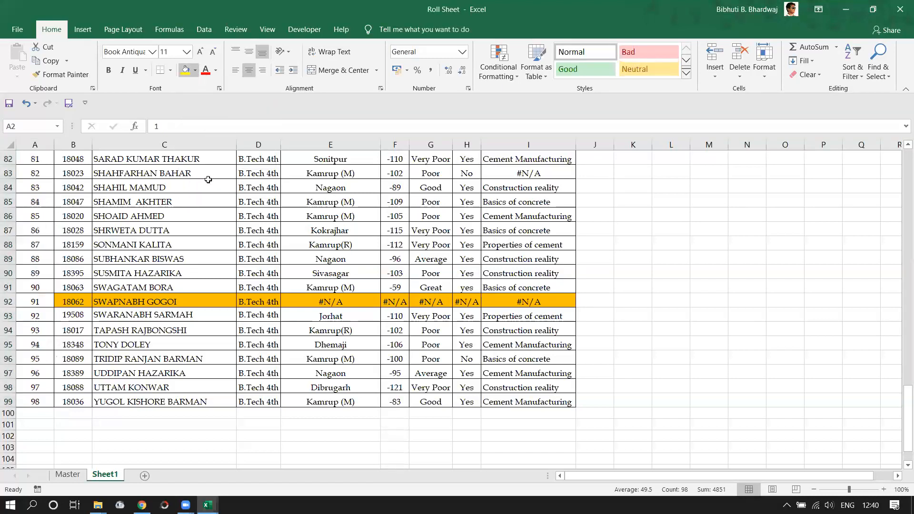
pyautogui.scroll(20, 91, 369)
pyautogui.scroll(-20, 90, 369)
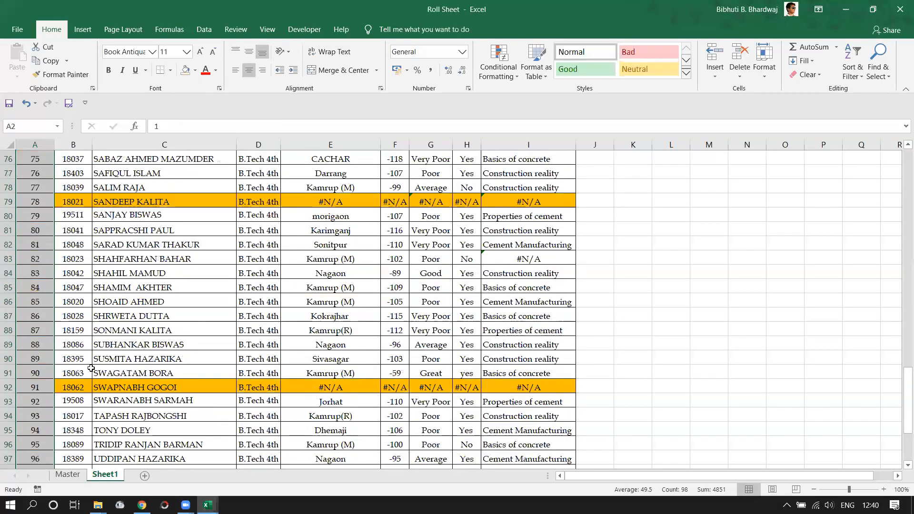
pyautogui.scroll(-5, 91, 368)
pyautogui.click(56, 330)
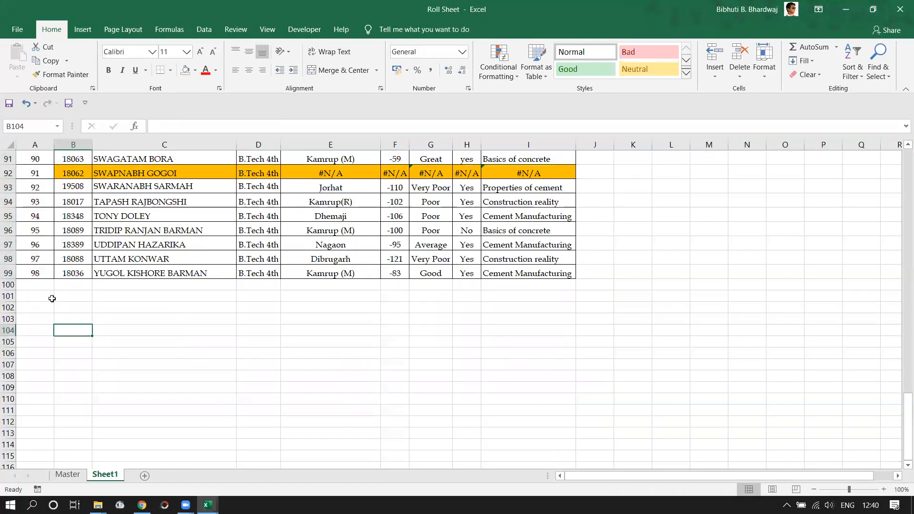
pyautogui.click(71, 476)
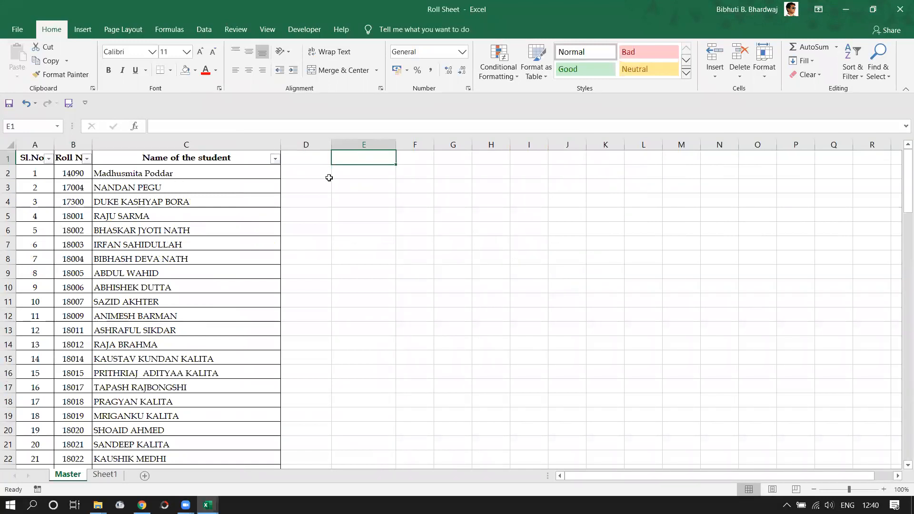
pyautogui.click(105, 475)
pyautogui.scroll(7, 543, 271)
pyautogui.scroll(20, 543, 272)
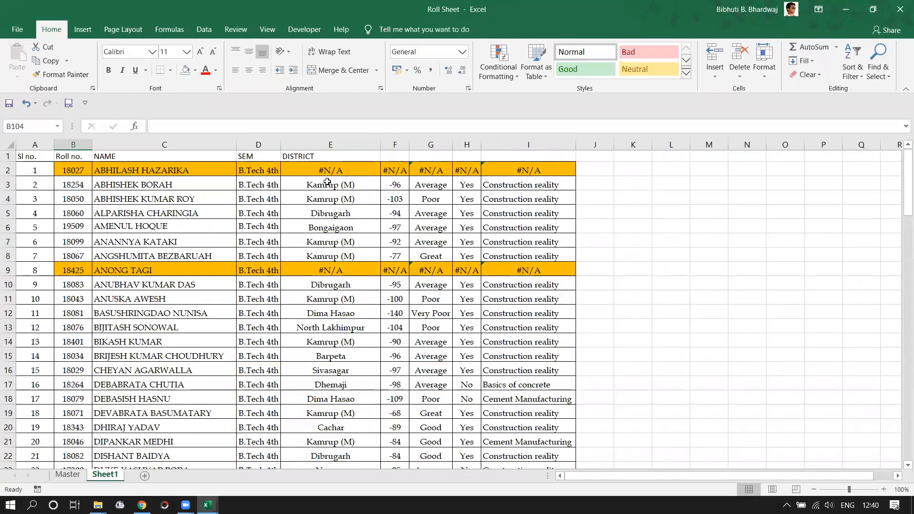
pyautogui.moveTo(320, 170); pyautogui.dragTo(331, 446)
pyautogui.hotkey('ctrl', 'c')
pyautogui.click(68, 474)
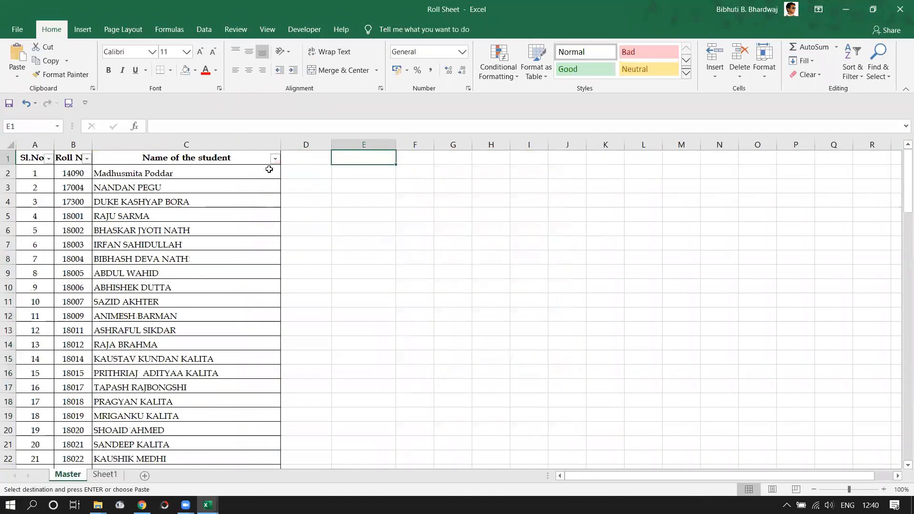
pyautogui.click(315, 170)
pyautogui.hotkey('ctrl', 'v')
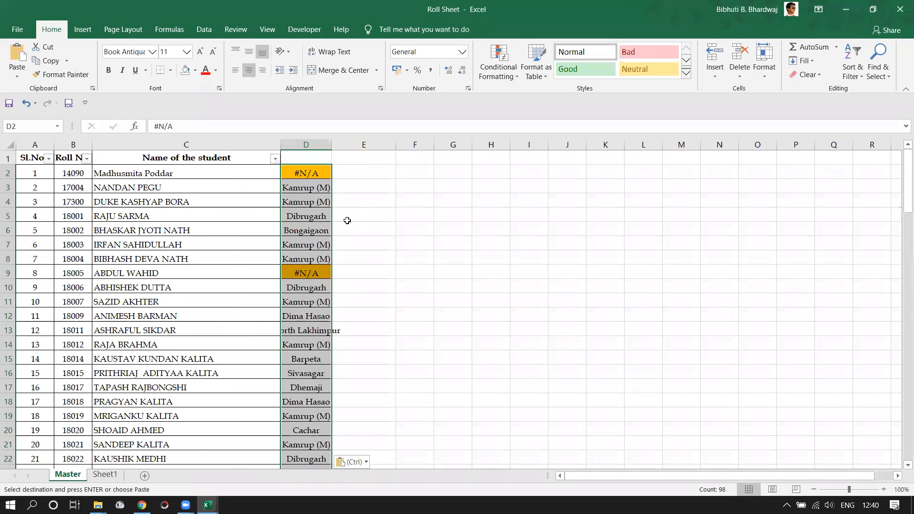
pyautogui.rightClick(307, 141)
pyautogui.click(353, 242)
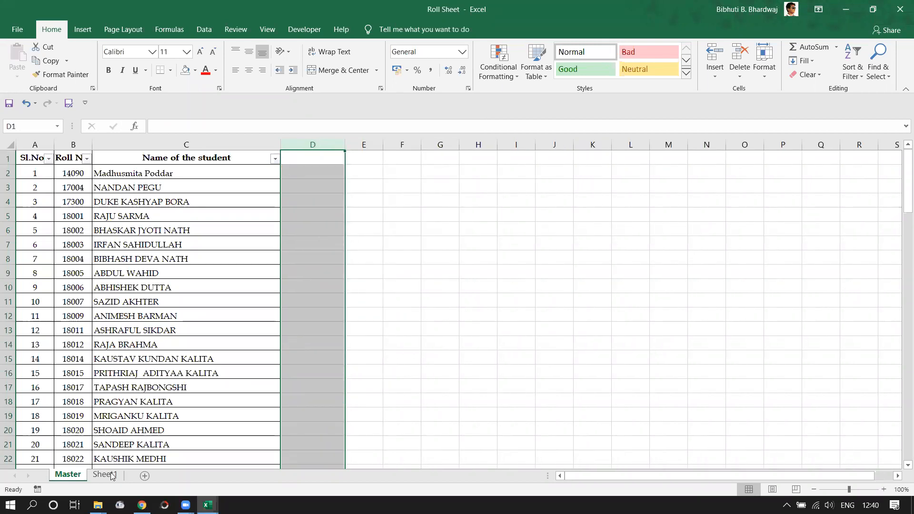
pyautogui.click(105, 474)
pyautogui.scroll(20, 107, 167)
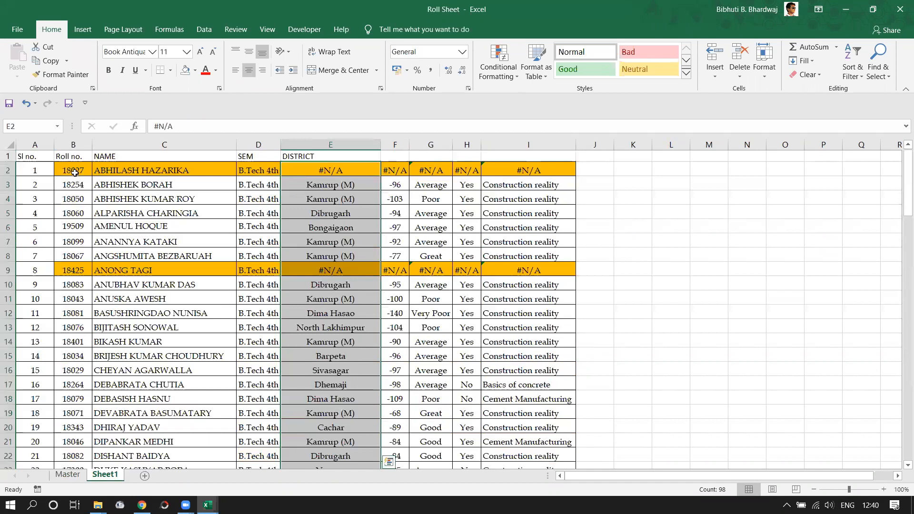
# Select roll numbers B2:B12 on Sheet1, then switch to the Master sheet.
pyautogui.moveTo(79, 170); pyautogui.dragTo(80, 317)
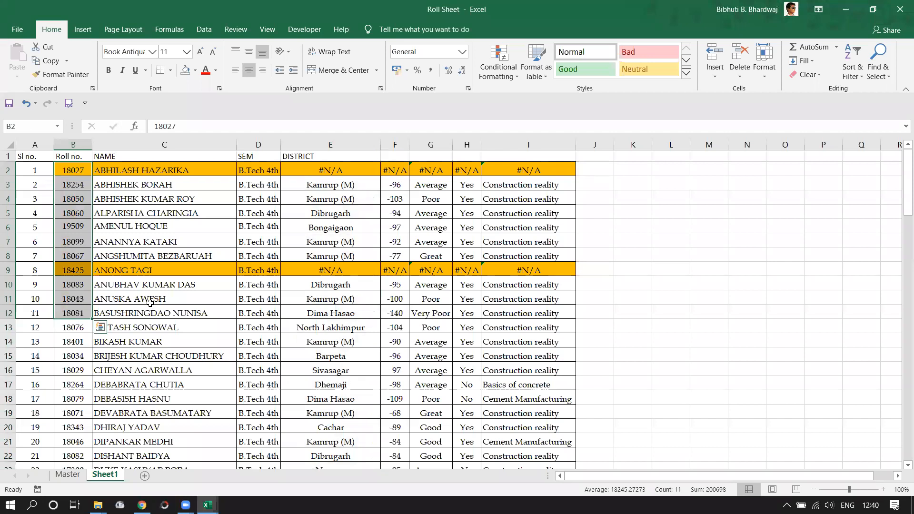
pyautogui.click(68, 475)
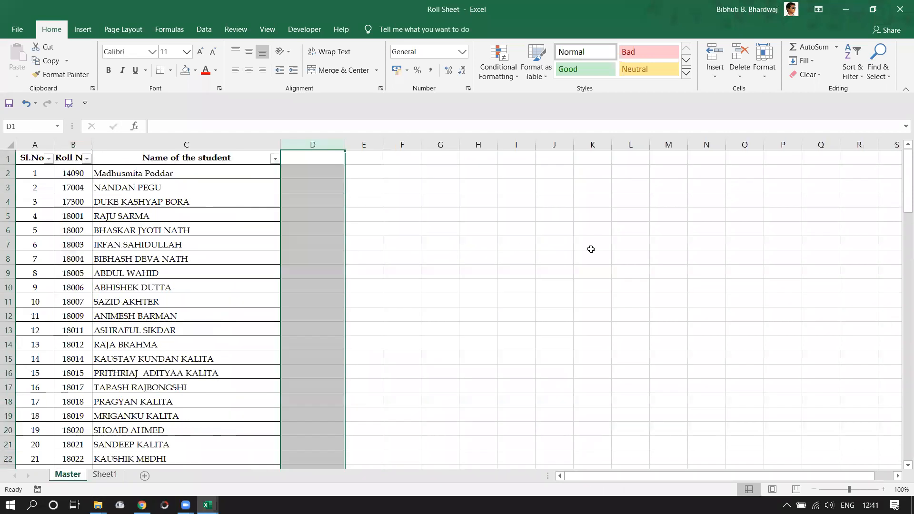
pyautogui.click(563, 258)
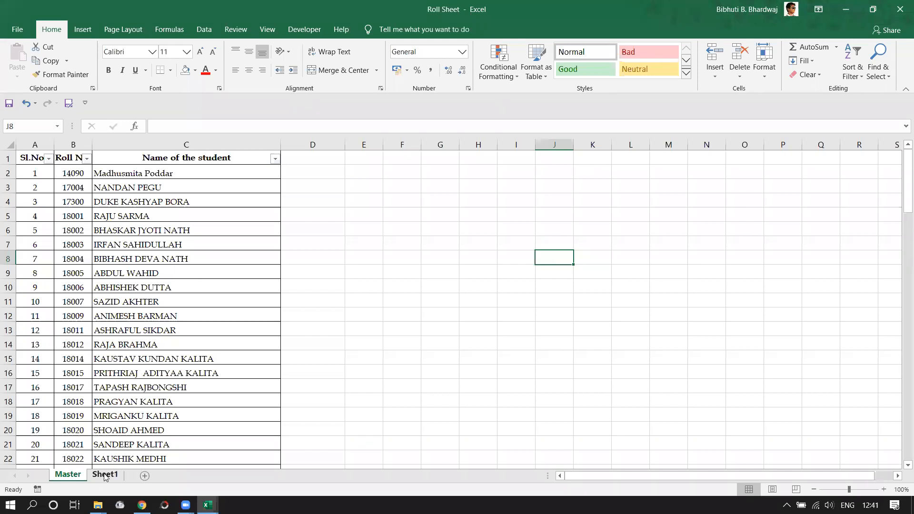
# Move the Master tab after Sheet1, then select cell D2 on Master.
pyautogui.moveTo(67, 475); pyautogui.dragTo(131, 469)
pyautogui.click(67, 474)
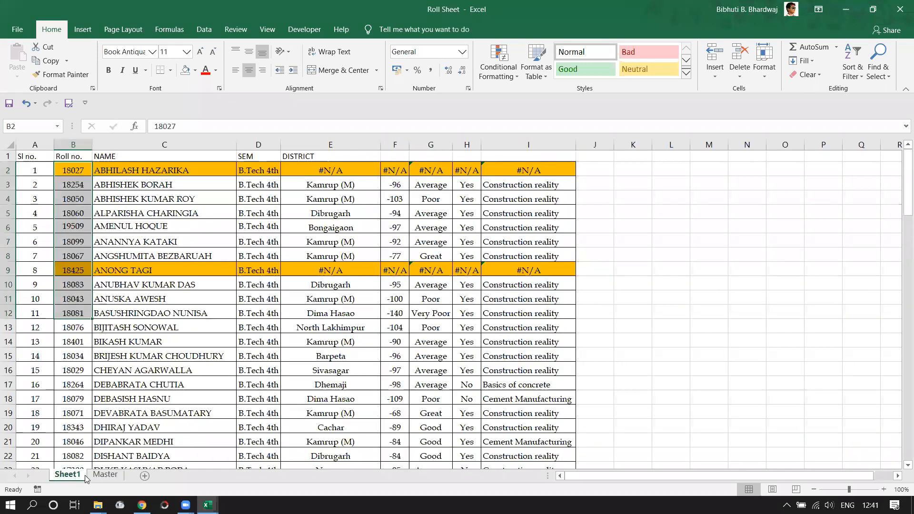
pyautogui.click(105, 478)
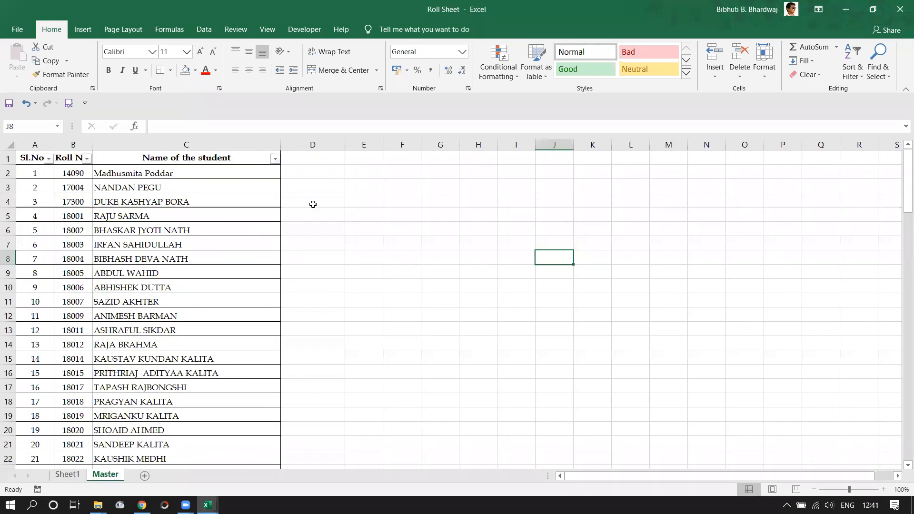
pyautogui.click(301, 174)
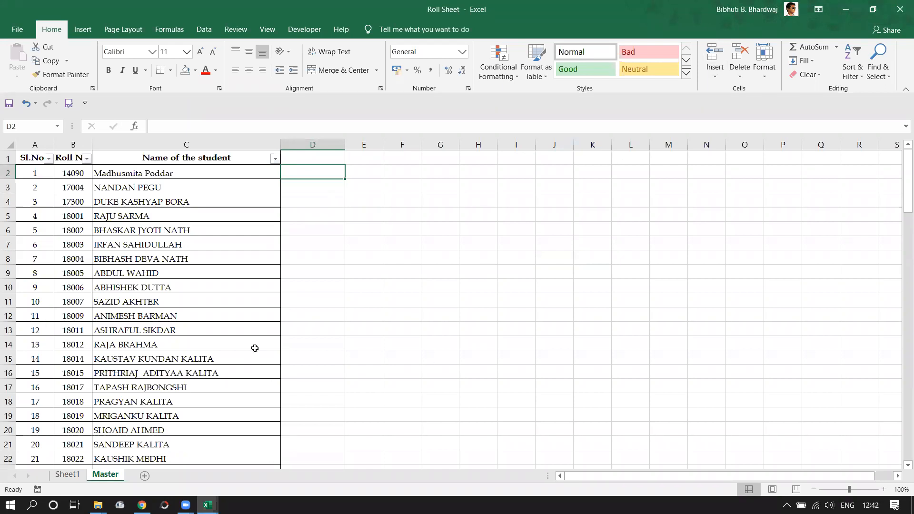
# Browse student names on Master, then check the roll numbers on Sheet1.
pyautogui.click(79, 477)
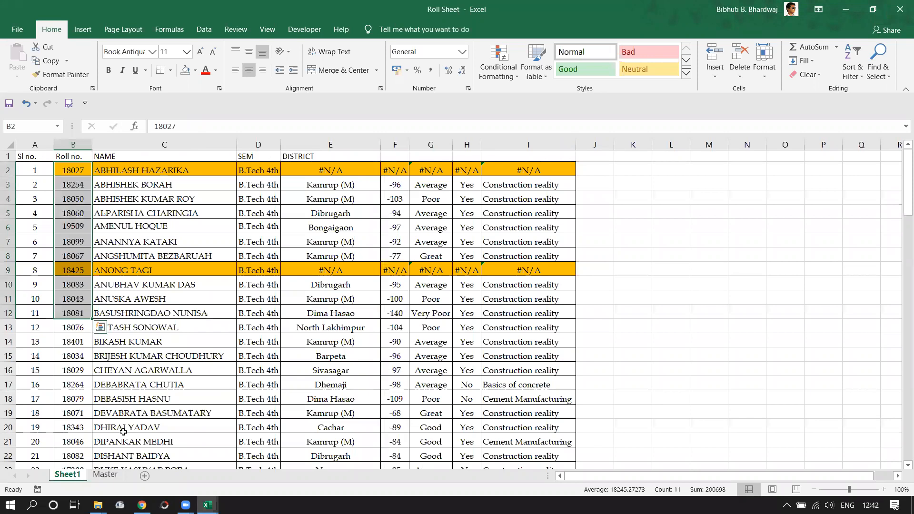
pyautogui.click(122, 475)
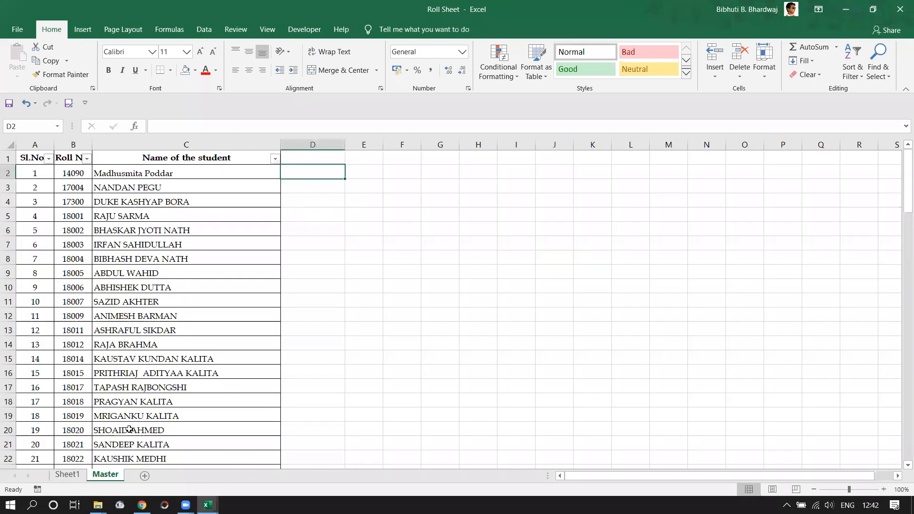
pyautogui.click(141, 417)
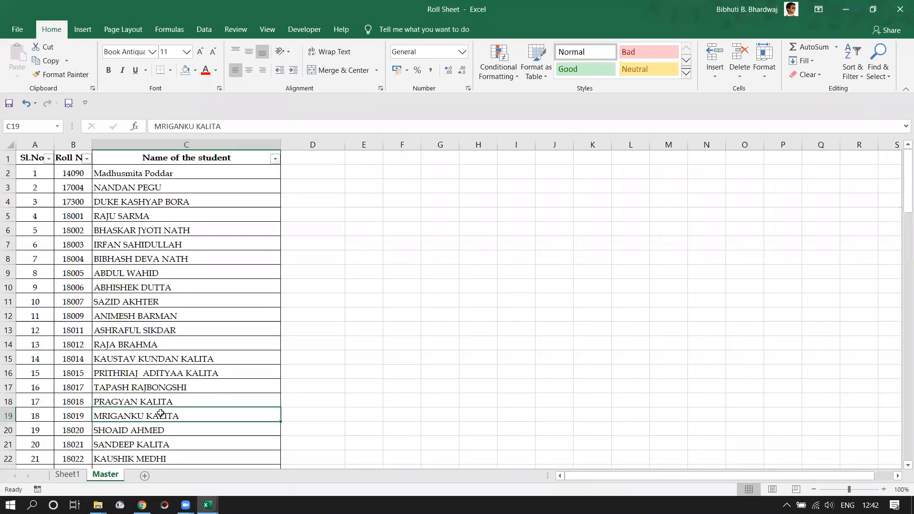
pyautogui.scroll(-2, 160, 414)
pyautogui.scroll(-3, 164, 413)
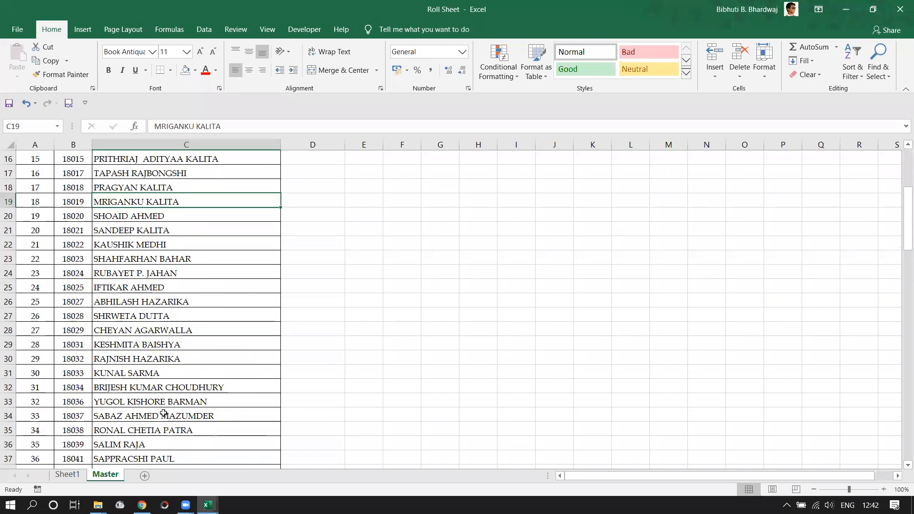
pyautogui.scroll(-2, 164, 413)
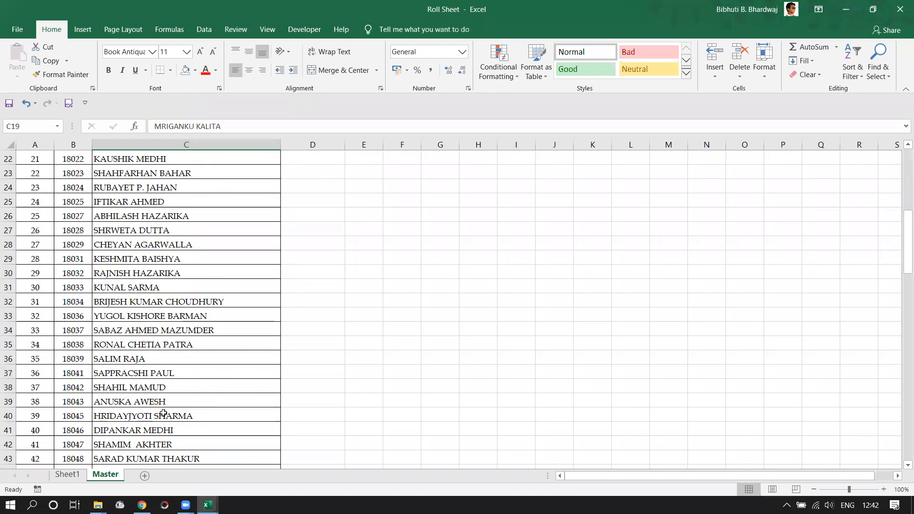
pyautogui.click(145, 374)
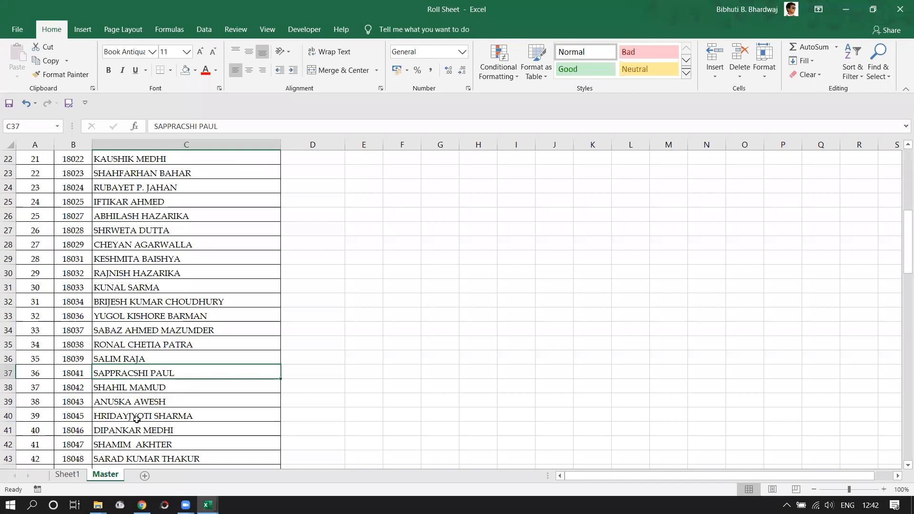
pyautogui.click(67, 474)
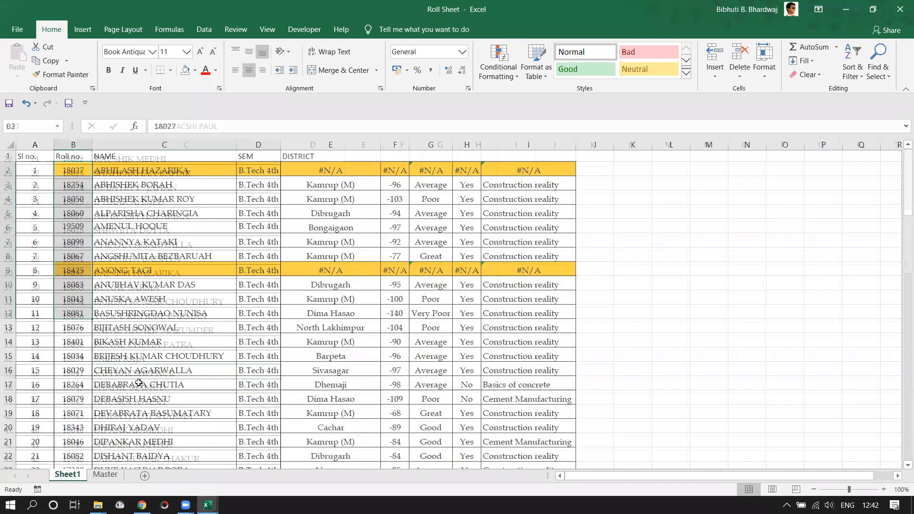
pyautogui.scroll(-3, 135, 404)
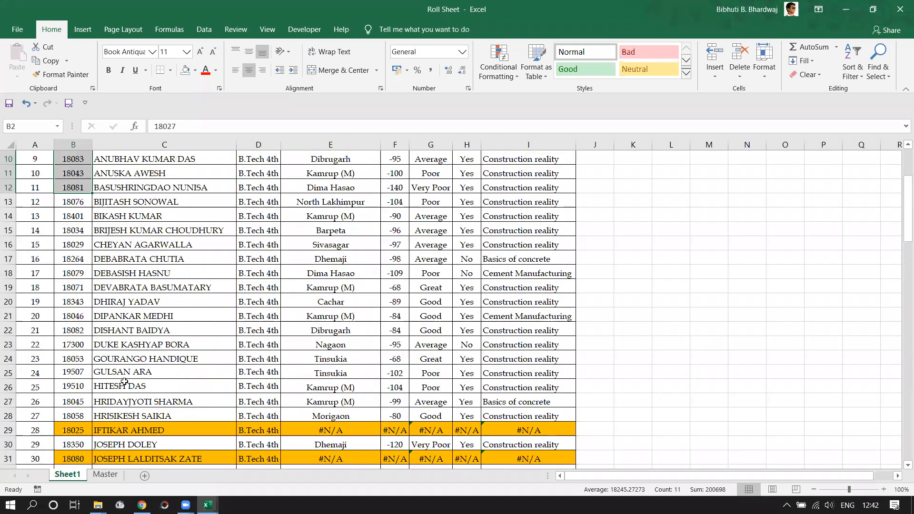
# Inspect Master roll numbers in B2 and B9 and the row 5 student, then check Sheet1's B22.
pyautogui.click(106, 475)
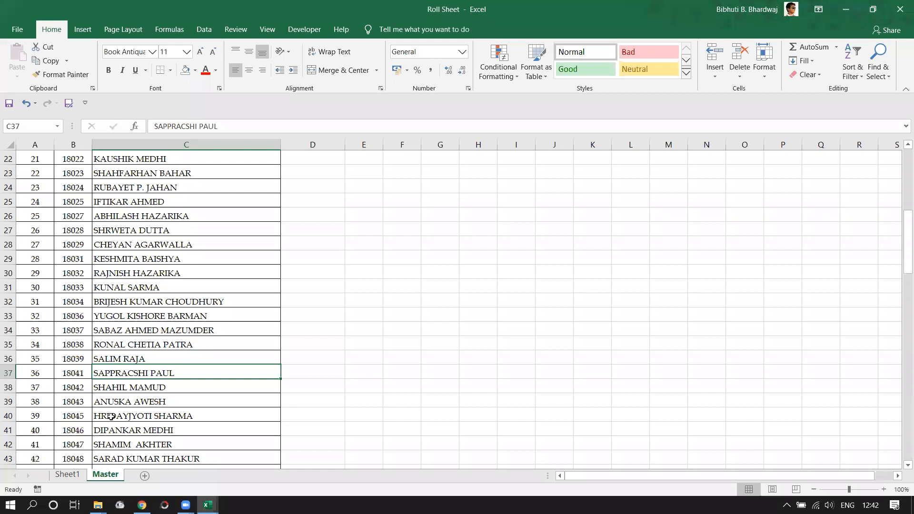
pyautogui.scroll(7, 112, 414)
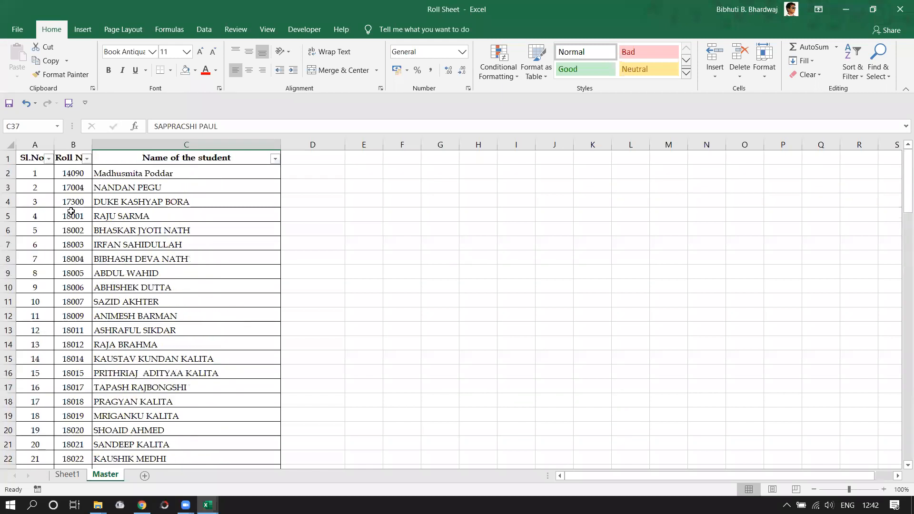
pyautogui.click(66, 175)
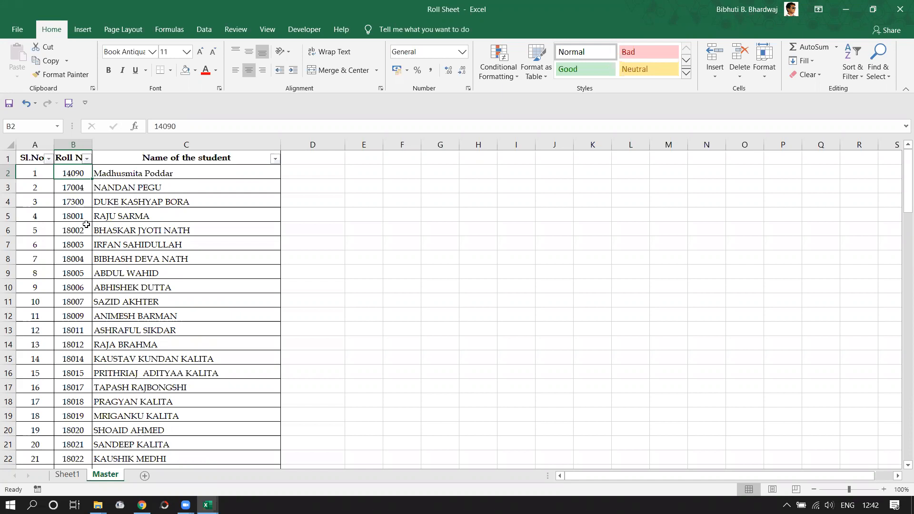
pyautogui.click(122, 211)
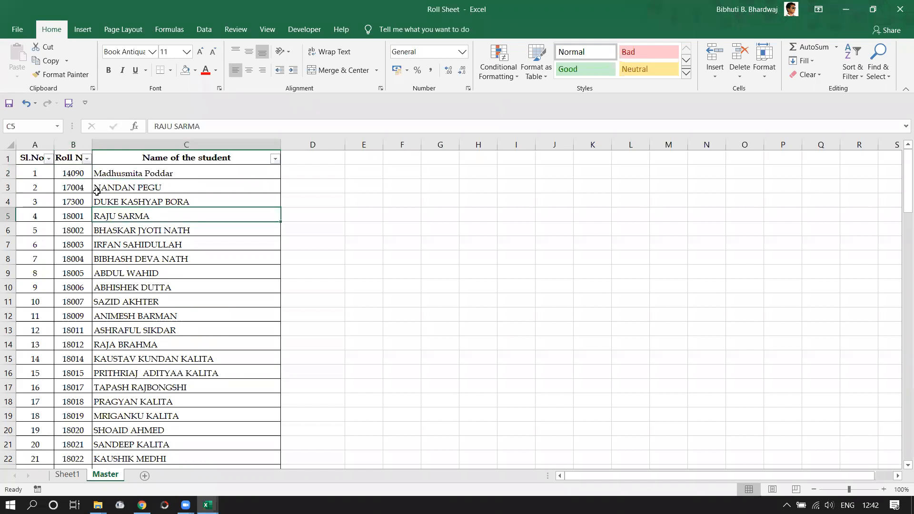
pyautogui.click(71, 170)
pyautogui.click(70, 275)
pyautogui.click(67, 474)
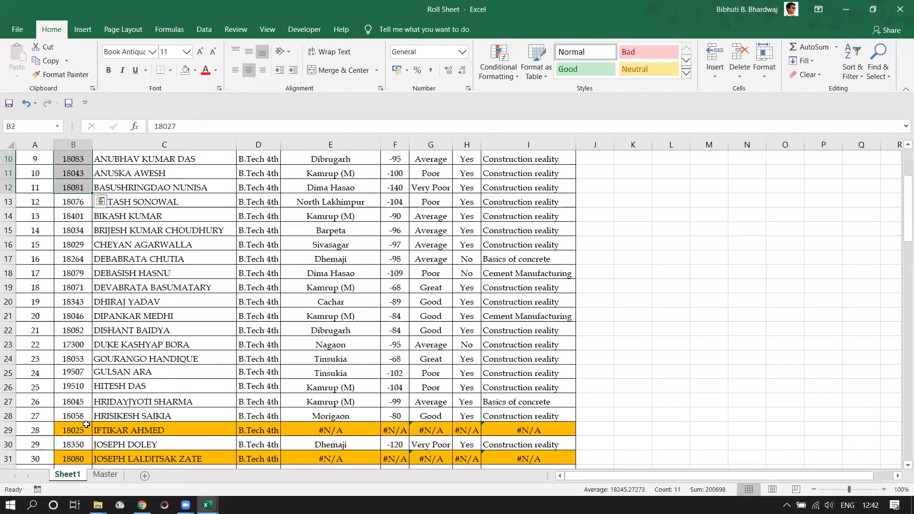
pyautogui.click(73, 325)
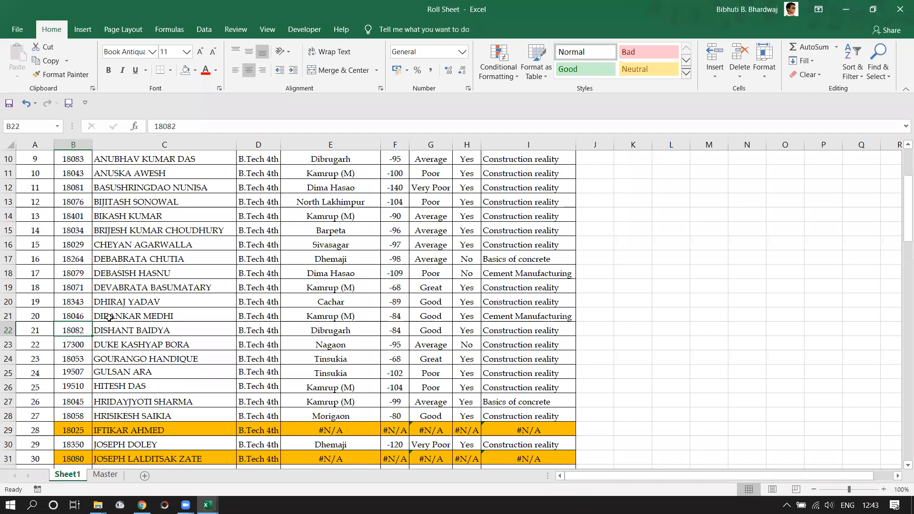
# Compare Master's C15 name and B2 roll number with Sheet1, noting district Dibrugarh.
pyautogui.click(103, 475)
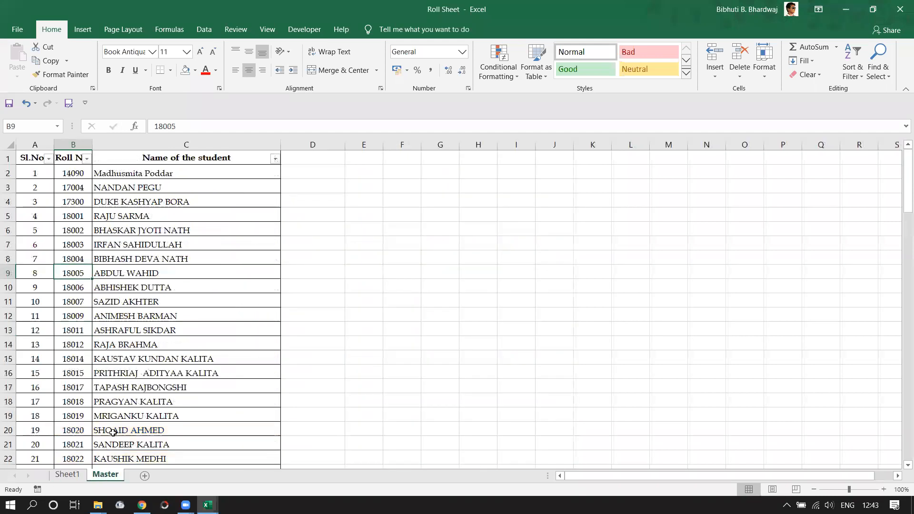
pyautogui.click(141, 374)
pyautogui.click(178, 358)
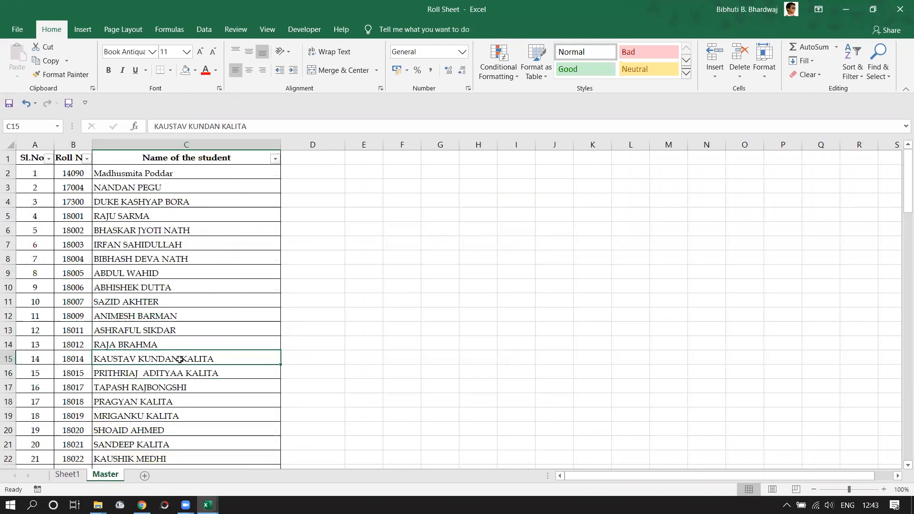
pyautogui.click(81, 474)
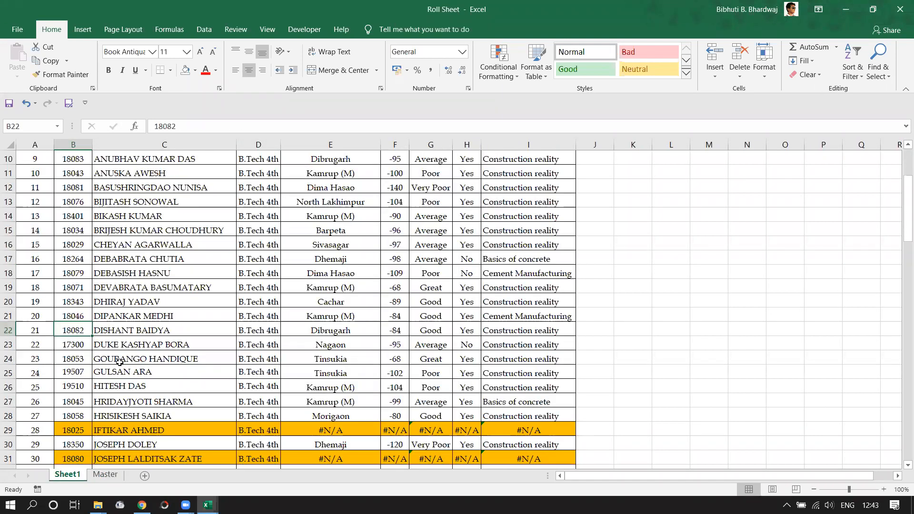
pyautogui.click(106, 475)
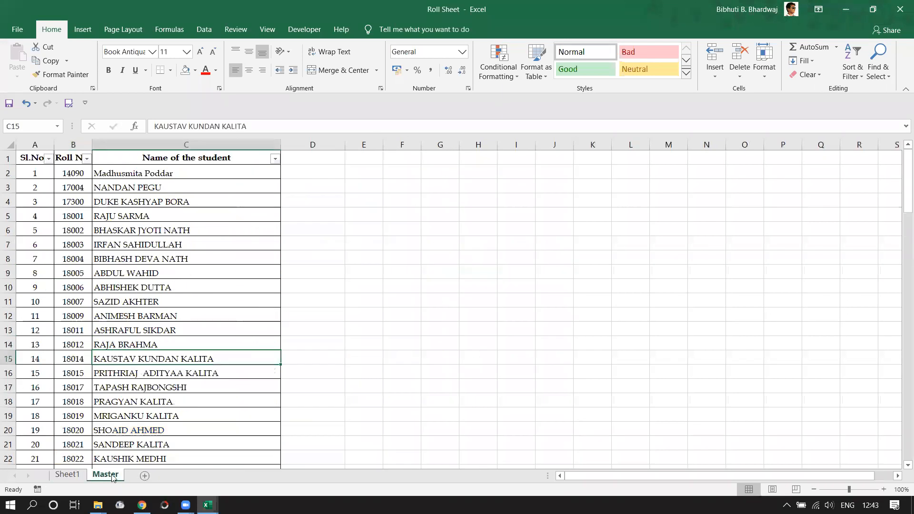
pyautogui.click(72, 174)
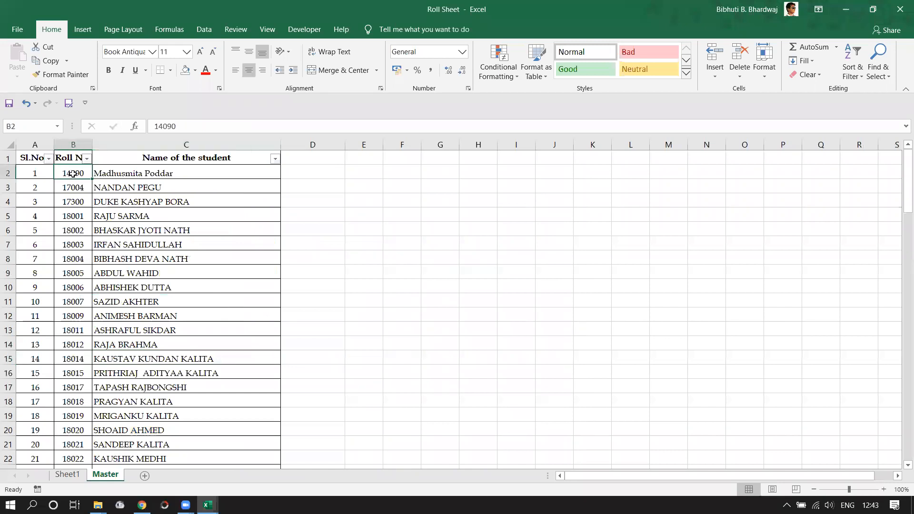
pyautogui.click(68, 478)
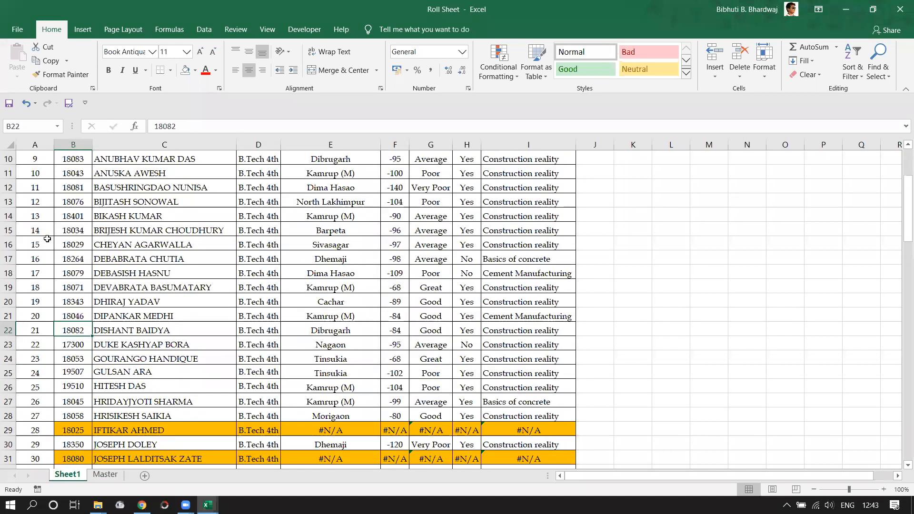
pyautogui.scroll(3, 337, 249)
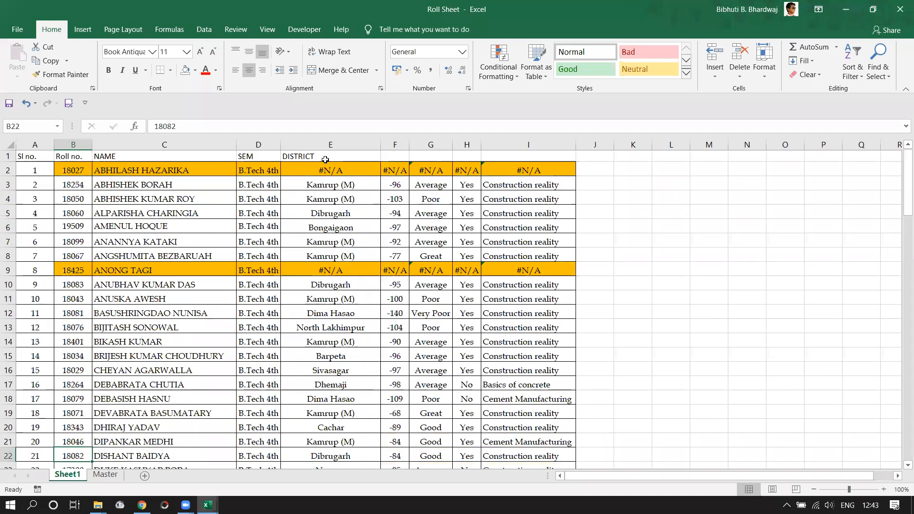
pyautogui.click(331, 213)
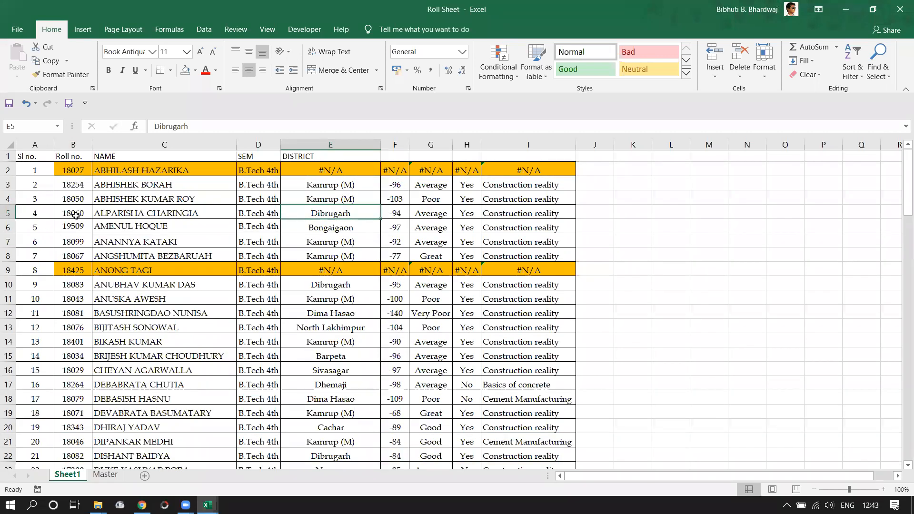
pyautogui.click(107, 474)
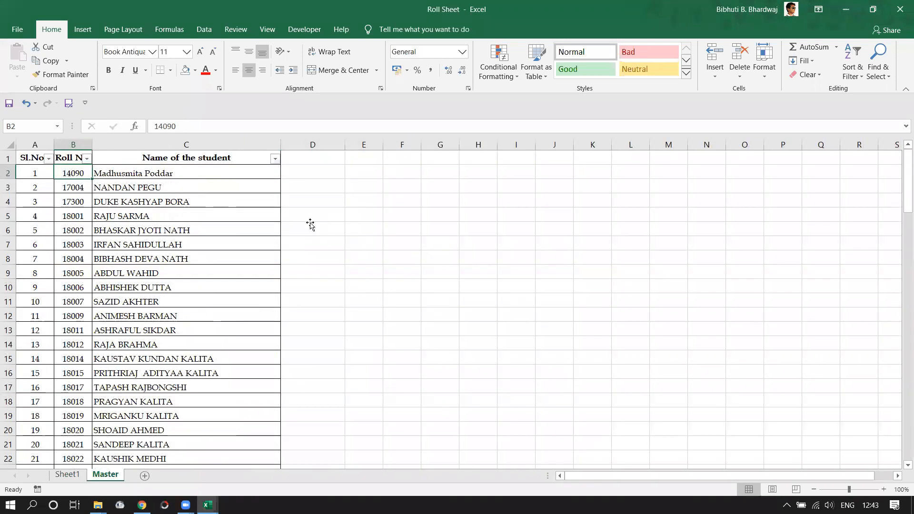
# Compare Master's C10 student with Sheet1's B7 roll number and its Kamrup (M) district.
pyautogui.click(312, 227)
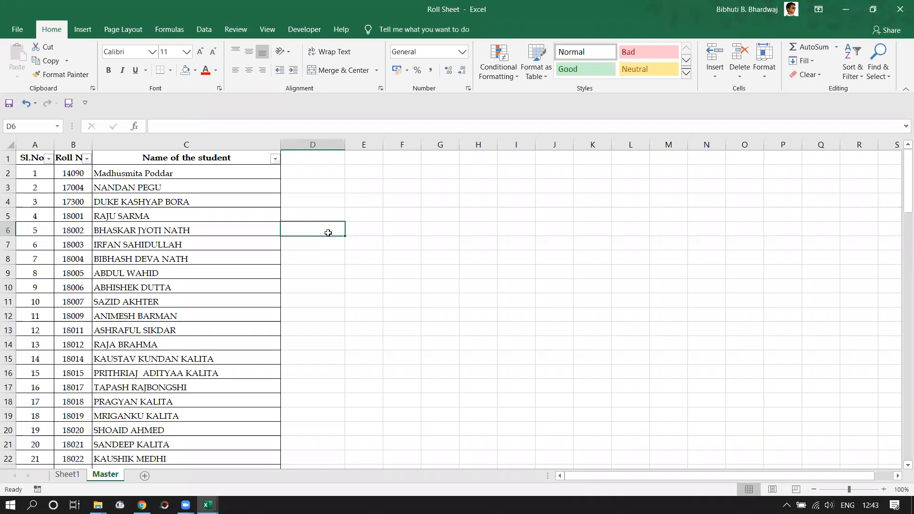
pyautogui.click(159, 284)
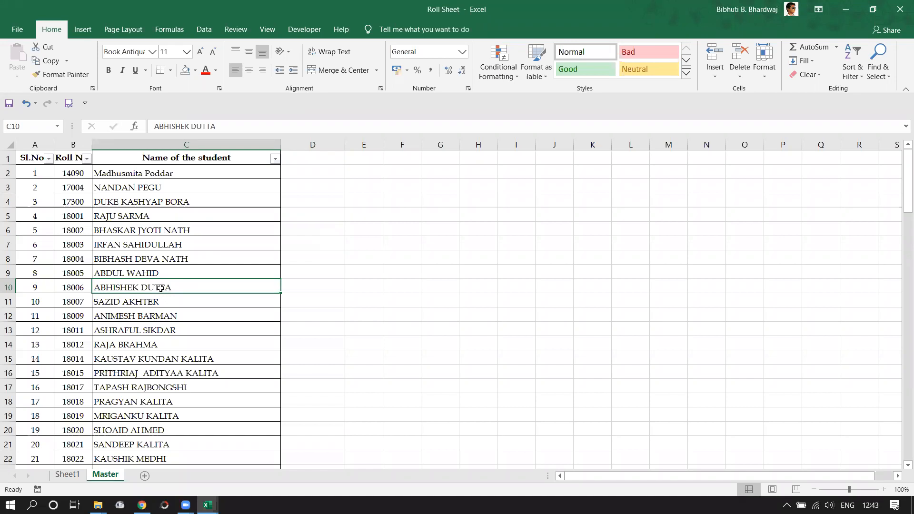
pyautogui.click(77, 475)
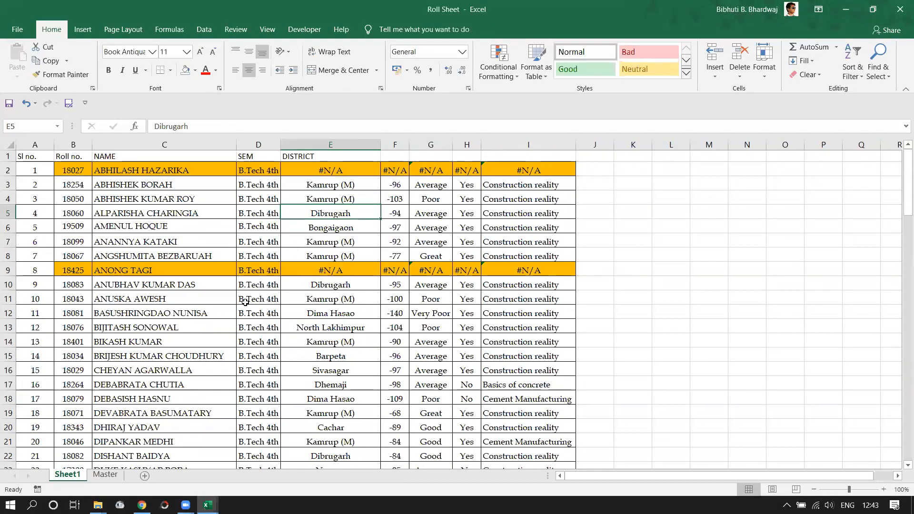
pyautogui.click(105, 475)
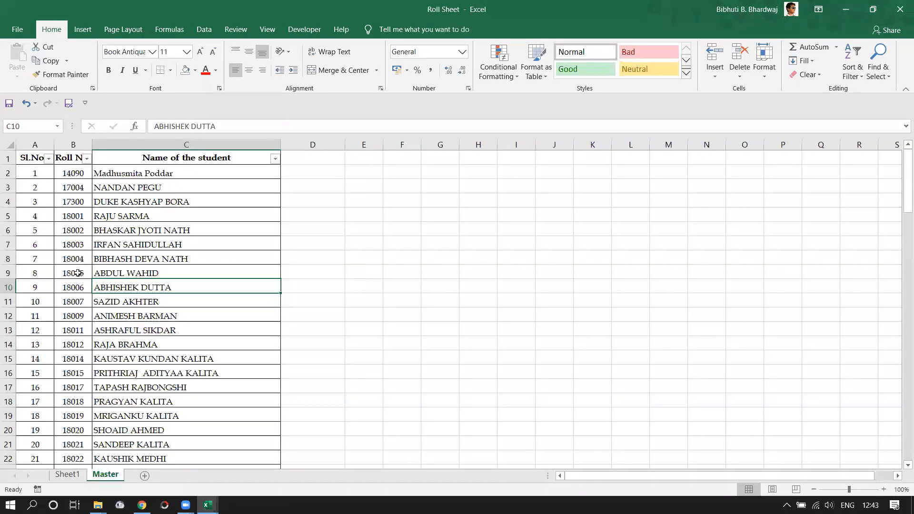
pyautogui.click(74, 475)
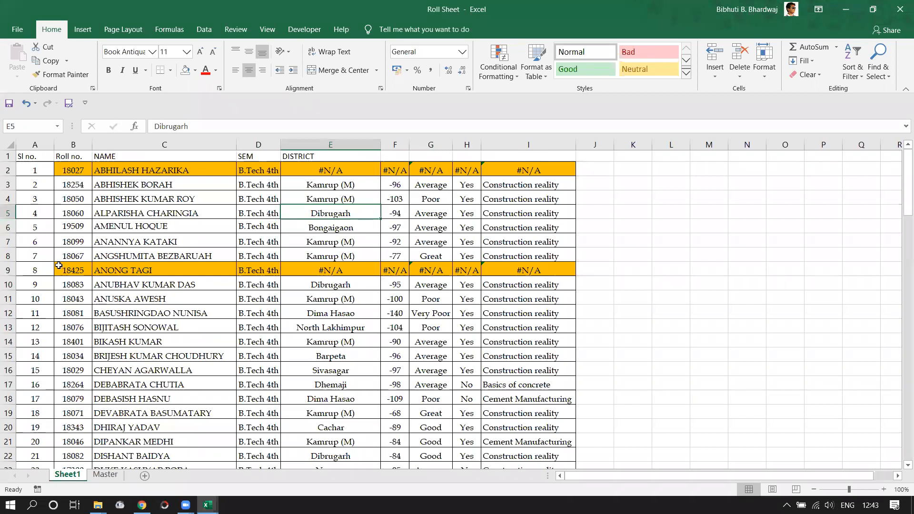
pyautogui.click(85, 244)
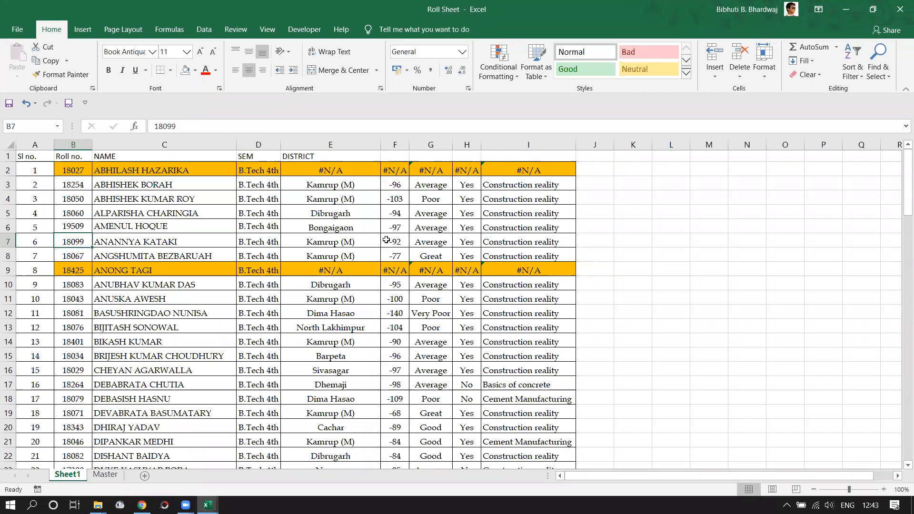
pyautogui.click(366, 241)
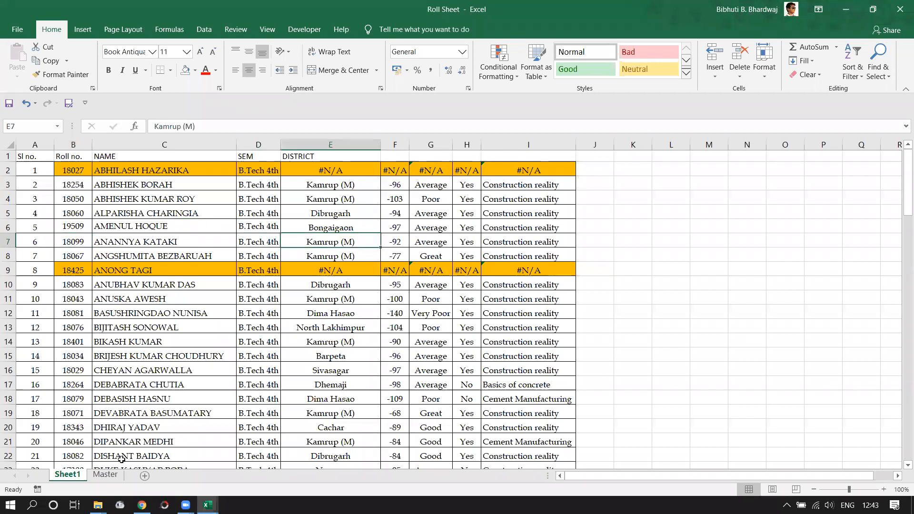
pyautogui.click(106, 475)
pyautogui.click(320, 162)
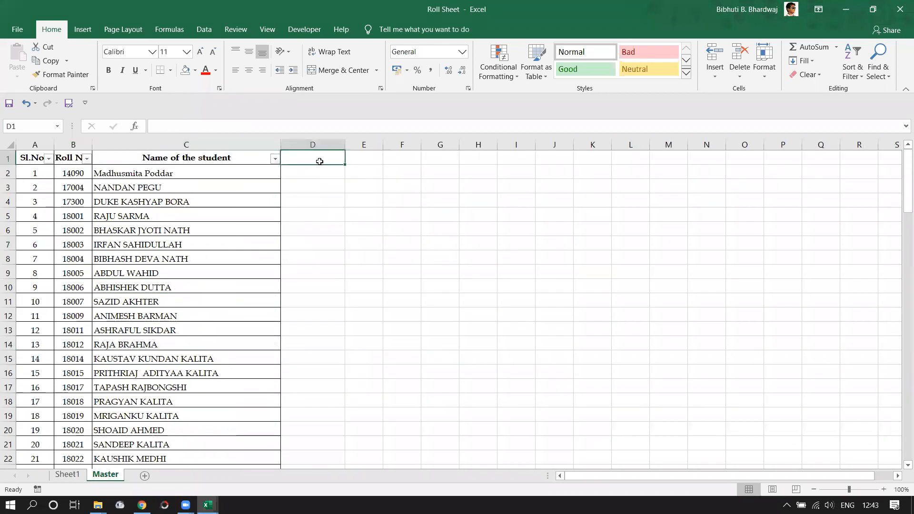
# Enter DISTRICT as the D1 heading and begin a lookup formula in D2.
pyautogui.write('DISTRICT')
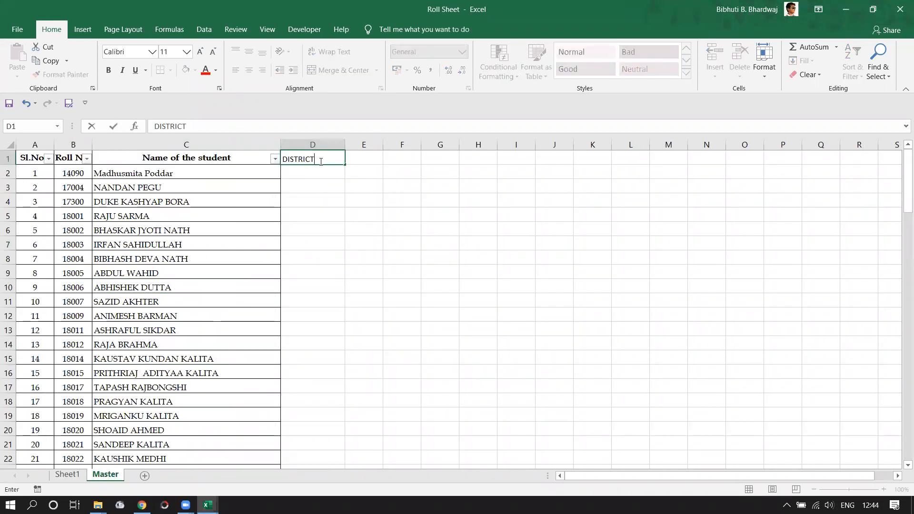
pyautogui.press('Return')
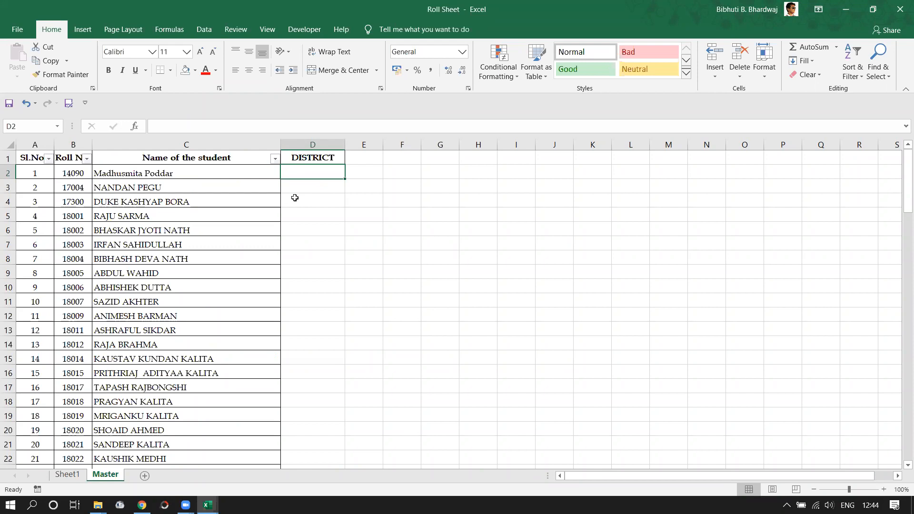
pyautogui.write('=V')
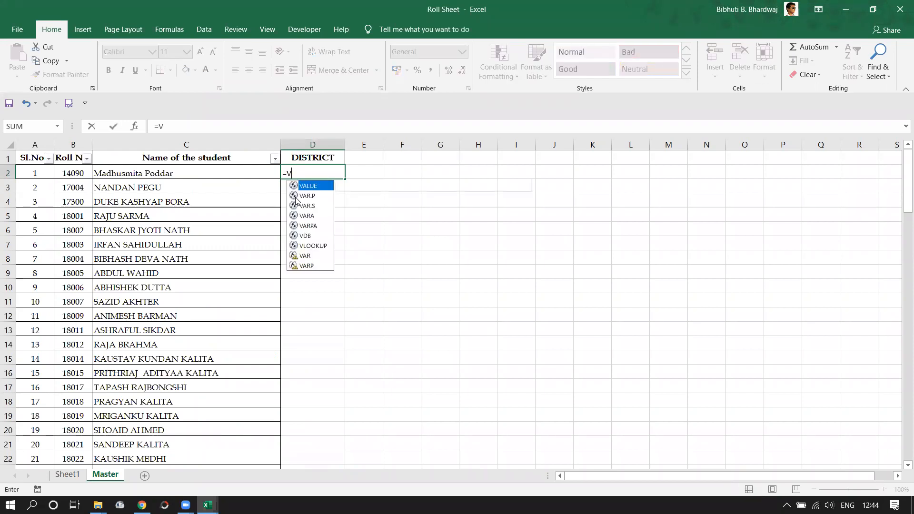
pyautogui.write('OOLKUP')
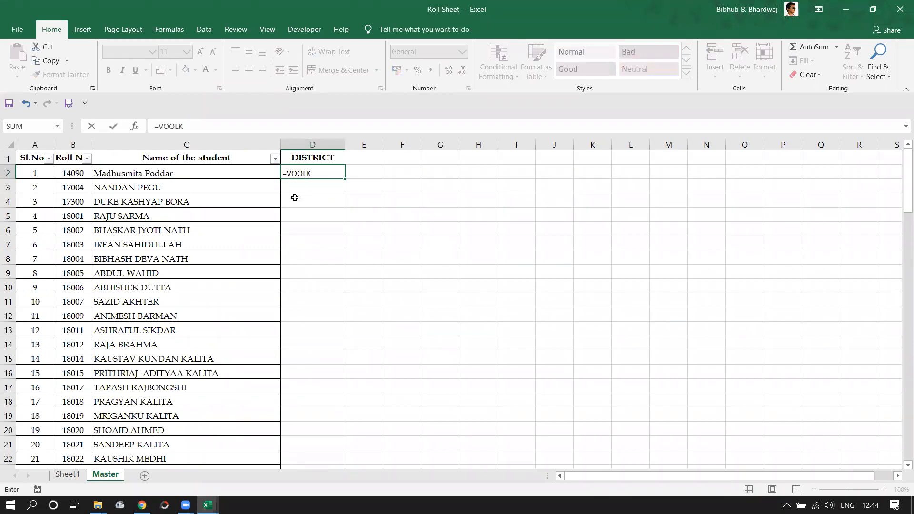
# Fix the typo so D2 reads =VLOOKUP(B2, using roll number B2 as lookup value.
pyautogui.press('BackSpace')
pyautogui.press('BackSpace')
pyautogui.press('BackSpace')
pyautogui.press('BackSpace')
pyautogui.press('BackSpace')
pyautogui.press('BackSpace')
pyautogui.write('LO')
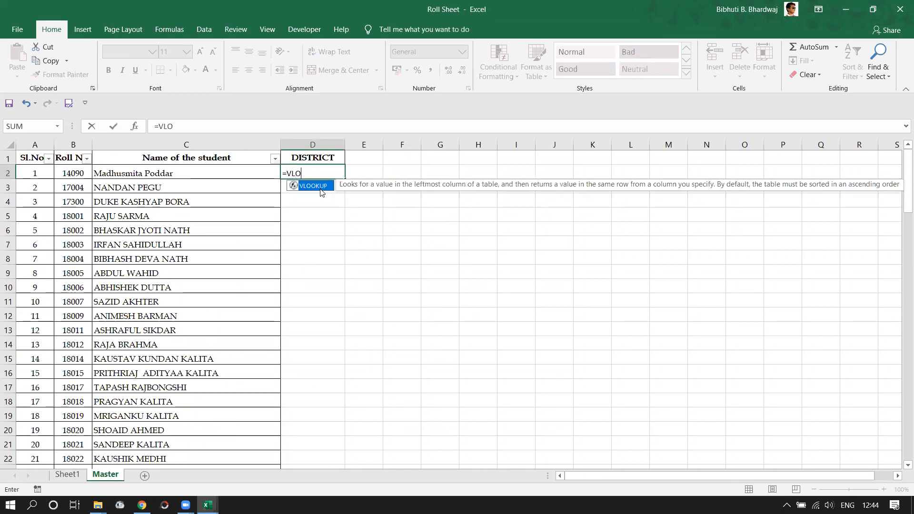
pyautogui.write('OKUP(')
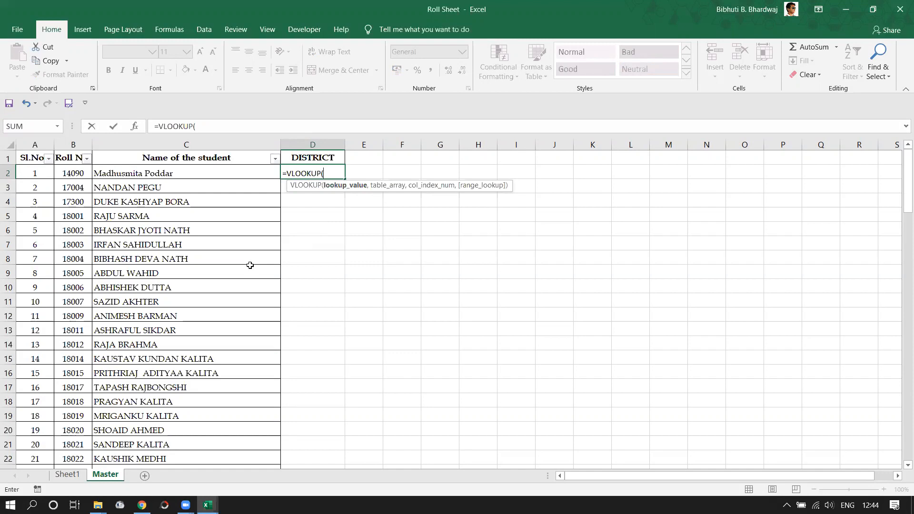
pyautogui.click(68, 173)
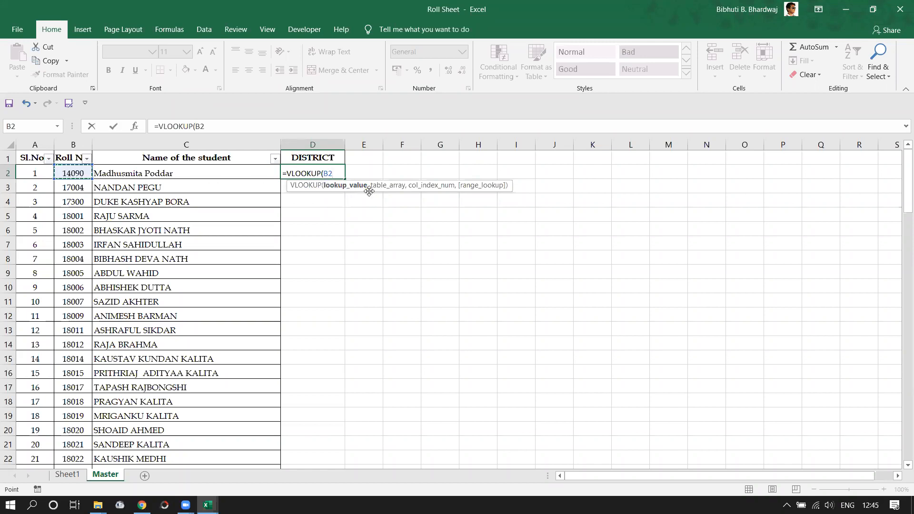
pyautogui.write(',')
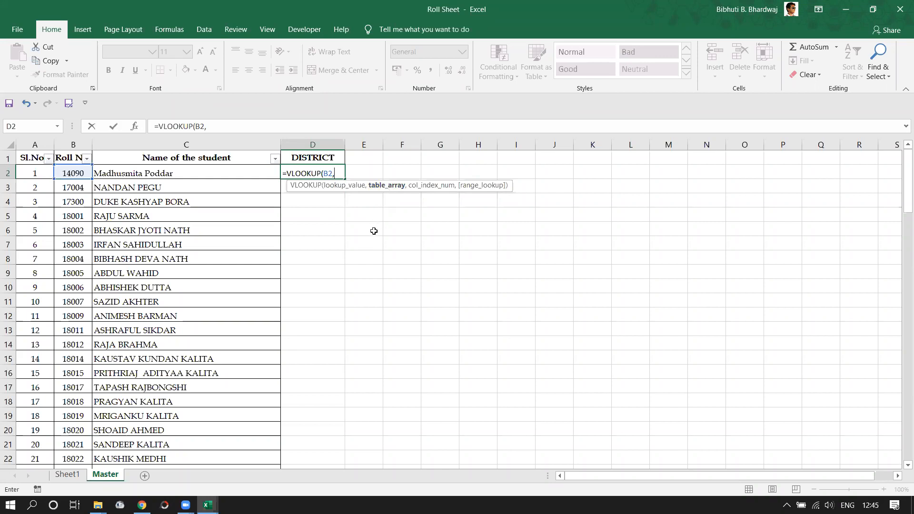
# Use Sheet1 columns A through I as the table array, giving =VLOOKUP(B2,Sheet1!A:I,.
pyautogui.click(76, 475)
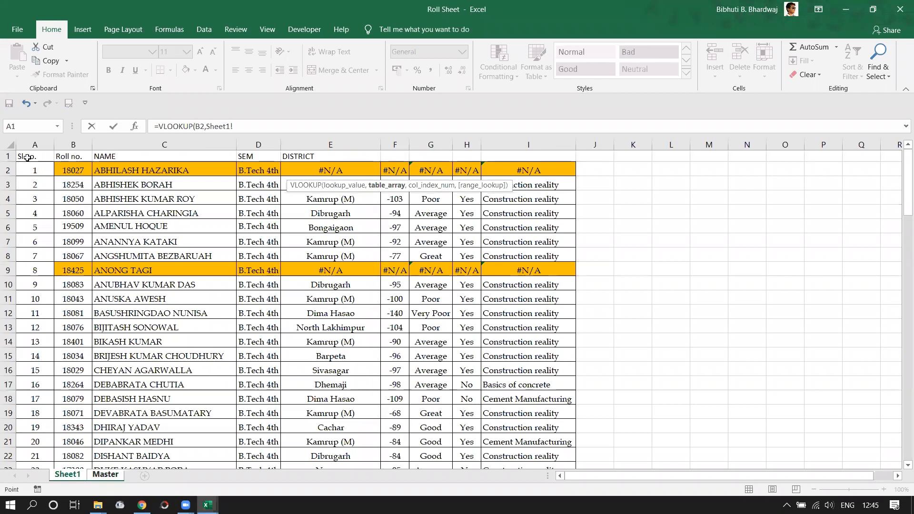
pyautogui.moveTo(27, 157); pyautogui.dragTo(506, 393)
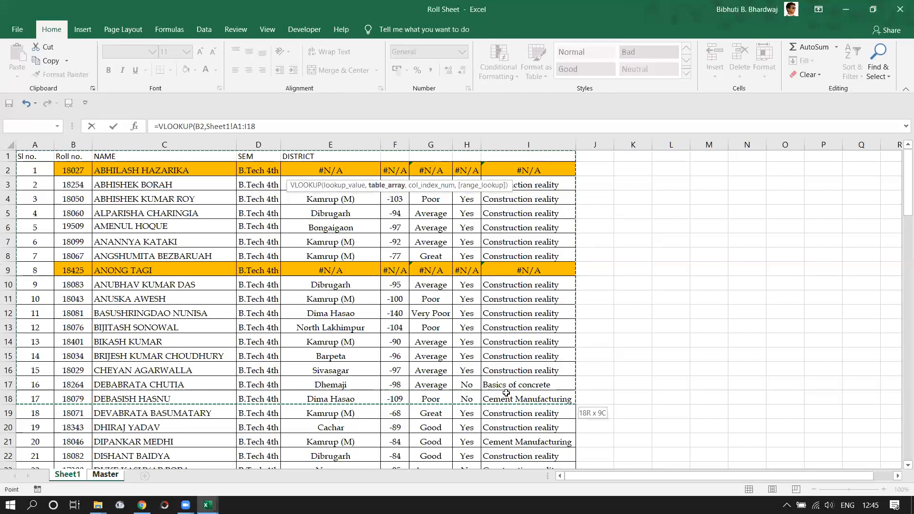
pyautogui.moveTo(23, 145); pyautogui.dragTo(128, 145)
pyautogui.moveTo(246, 145); pyautogui.dragTo(525, 152)
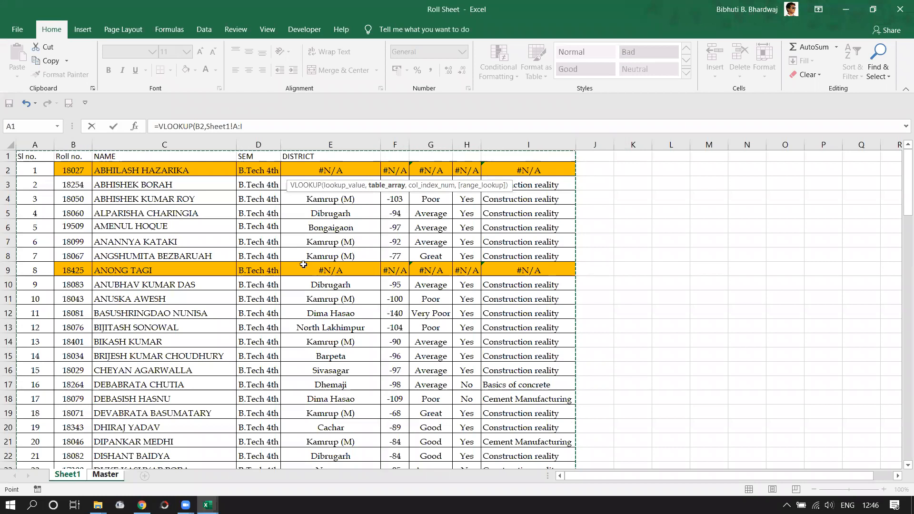
pyautogui.click(244, 127)
pyautogui.write(',')
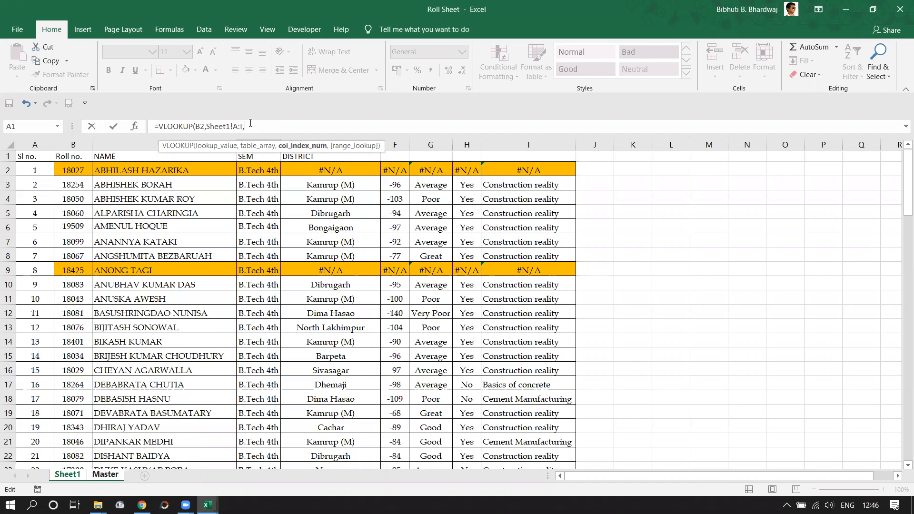
# Replace the table range with Sheet1!B:E and column index 4, giving =VLOOKUP(B2,Sheet1!B:E,4,.
pyautogui.click(250, 145)
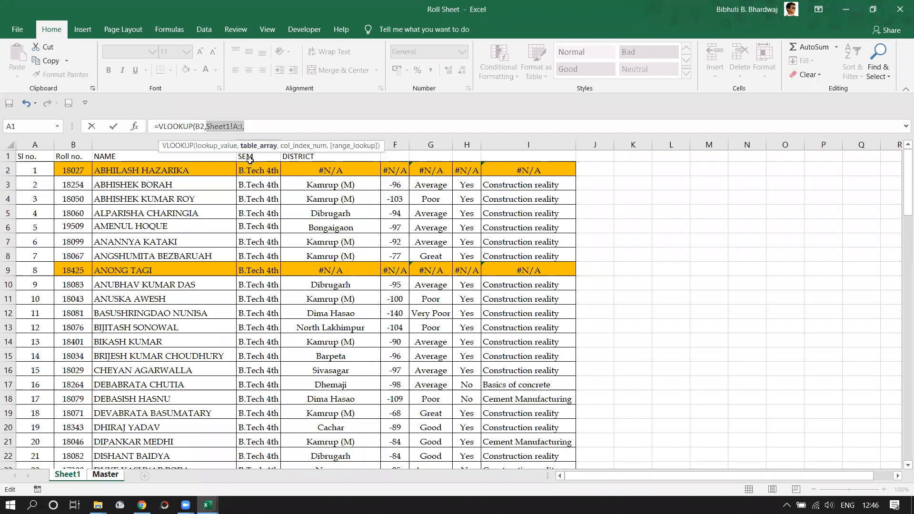
pyautogui.moveTo(29, 145); pyautogui.dragTo(504, 145)
pyautogui.write(',')
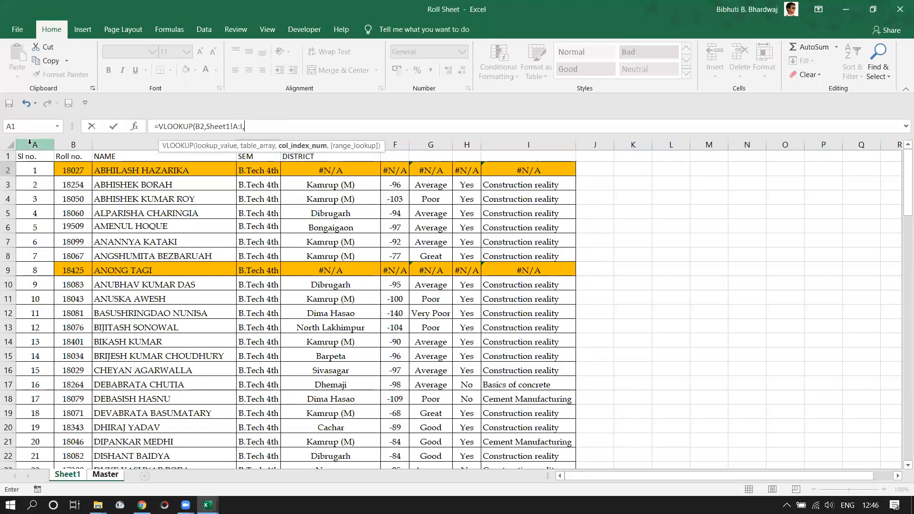
pyautogui.write('5')
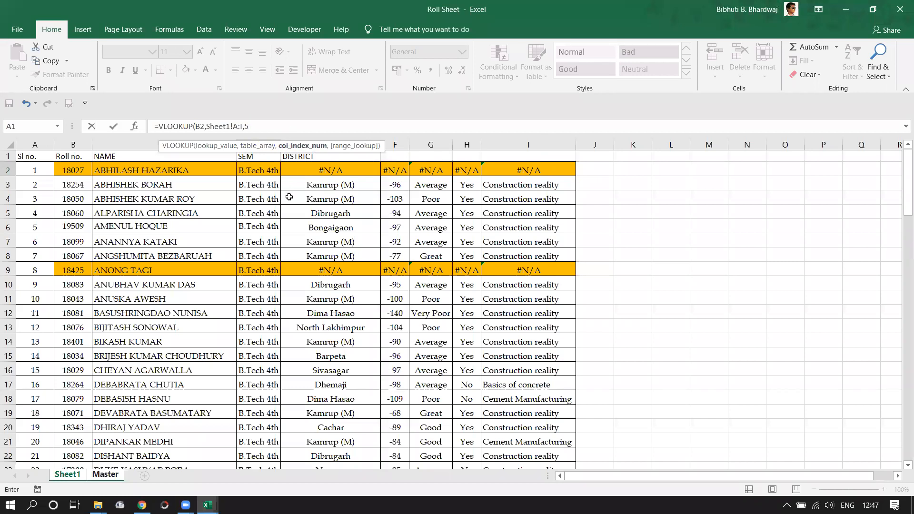
pyautogui.press('BackSpace')
pyautogui.press('BackSpace')
pyautogui.press('BackSpace')
pyautogui.press('BackSpace')
pyautogui.press('BackSpace')
pyautogui.press('BackSpace')
pyautogui.press('BackSpace')
pyautogui.press('BackSpace')
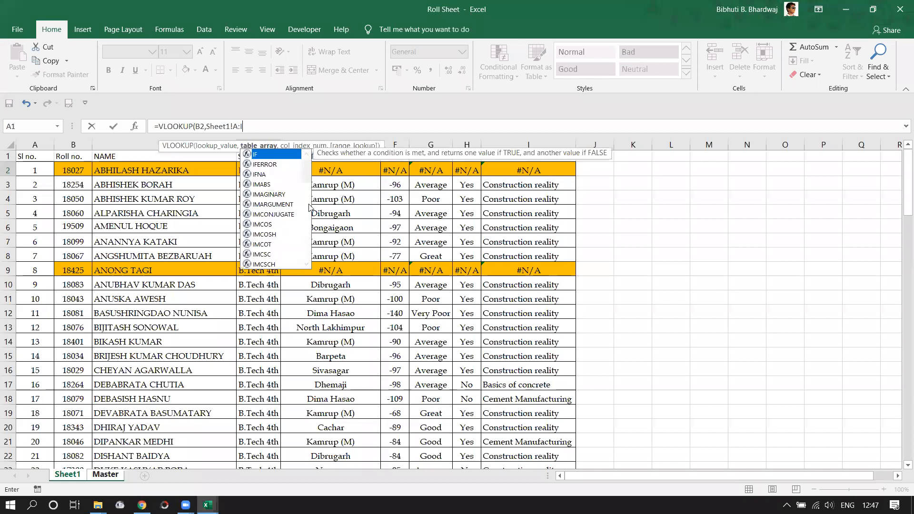
pyautogui.press('BackSpace')
pyautogui.press('BackSpace')
pyautogui.press('BackSpace')
pyautogui.press('BackSpace')
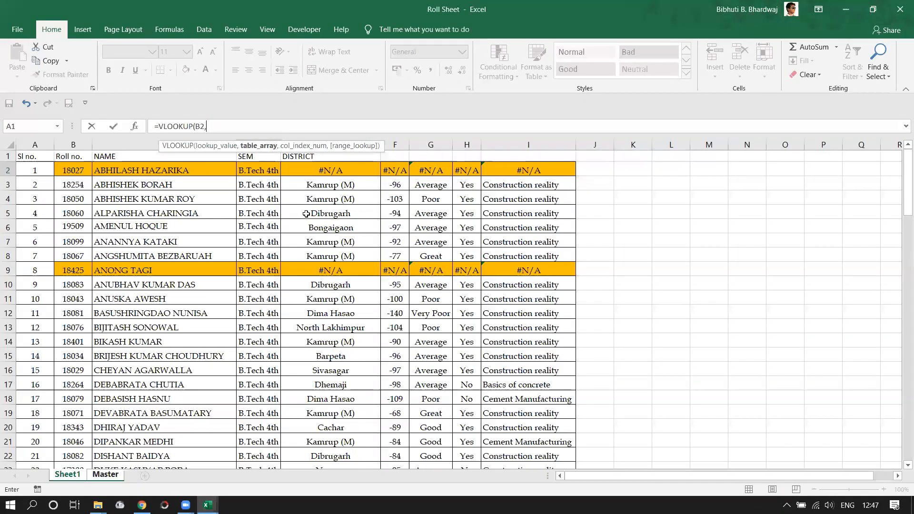
pyautogui.moveTo(88, 143); pyautogui.dragTo(342, 154)
pyautogui.write(',')
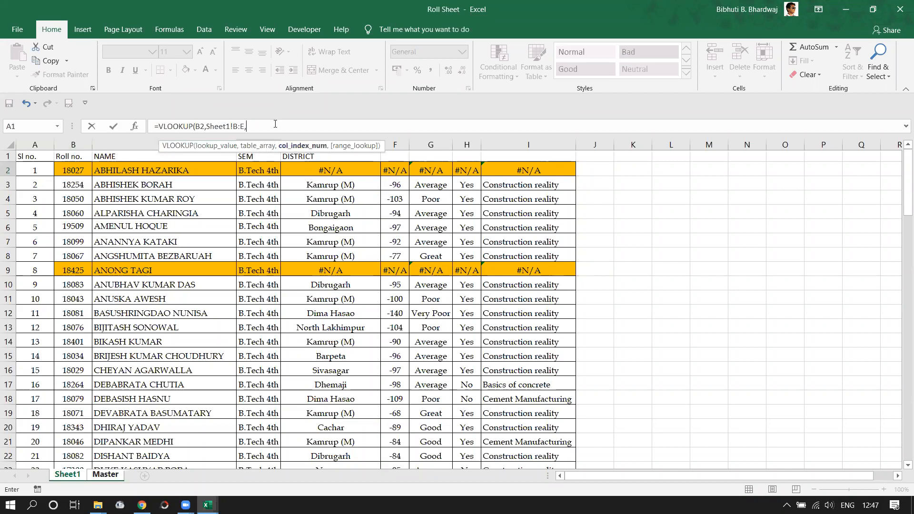
pyautogui.write('4,')
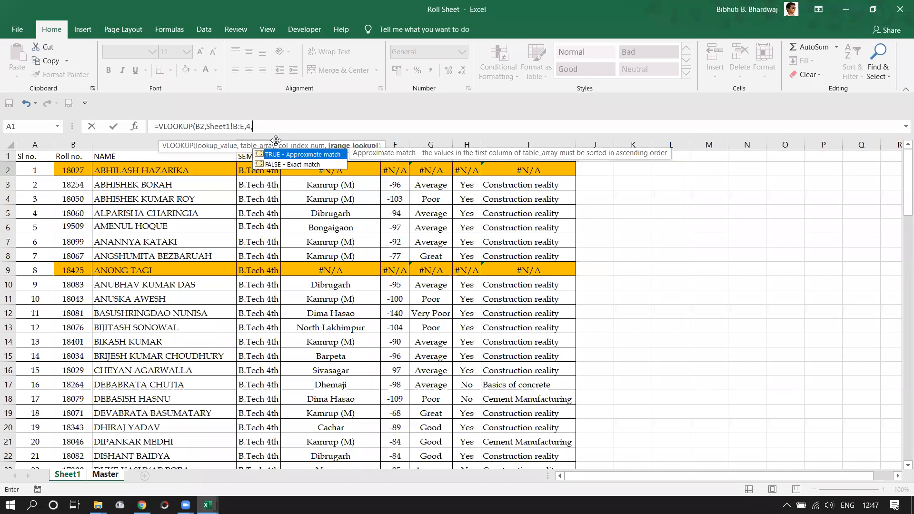
# Finish the formula with FALSE for exact match and fill it down the DISTRICT column.
pyautogui.write('ALSE)')
pyautogui.press('Return')
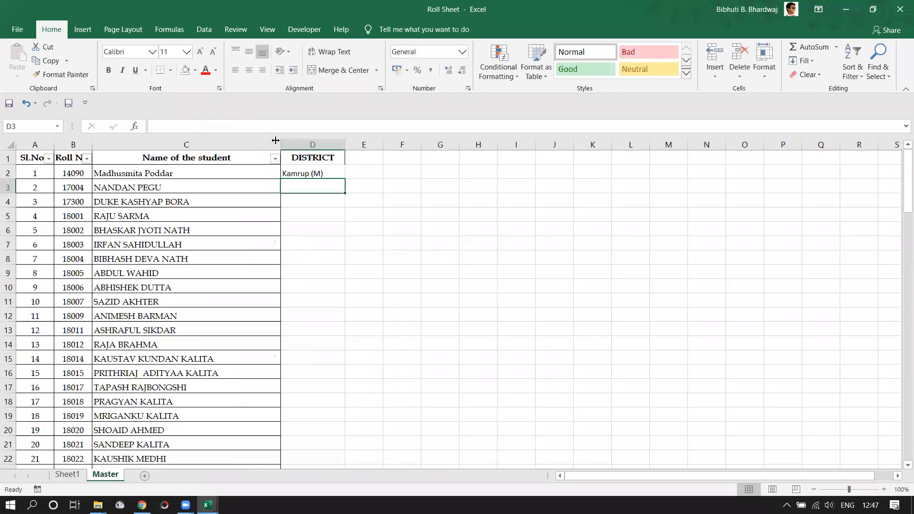
pyautogui.scroll(-1, 245, 245)
pyautogui.scroll(1, 310, 194)
pyautogui.click(344, 177)
pyautogui.doubleClick(345, 179)
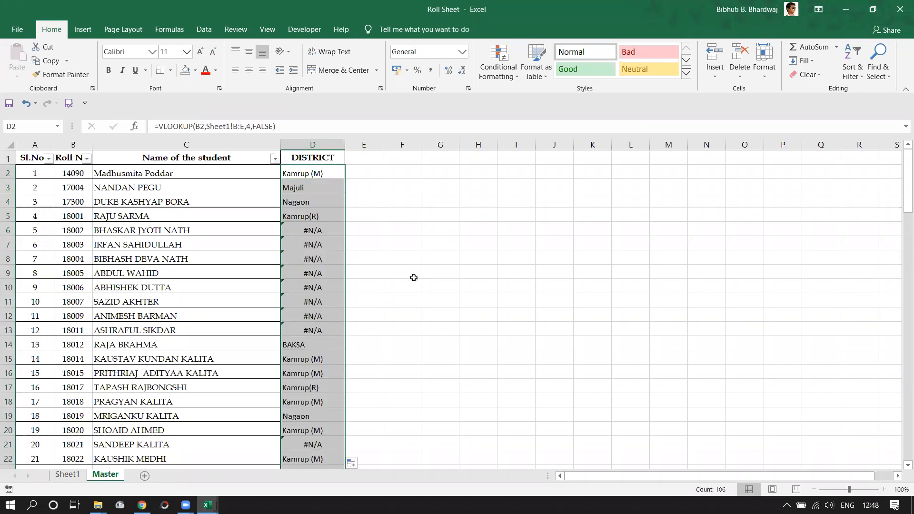
# Review the DISTRICT results, selecting the #N/A block D6:D13.
pyautogui.scroll(-1, 316, 269)
pyautogui.scroll(1, 311, 257)
pyautogui.moveTo(300, 230); pyautogui.dragTo(307, 323)
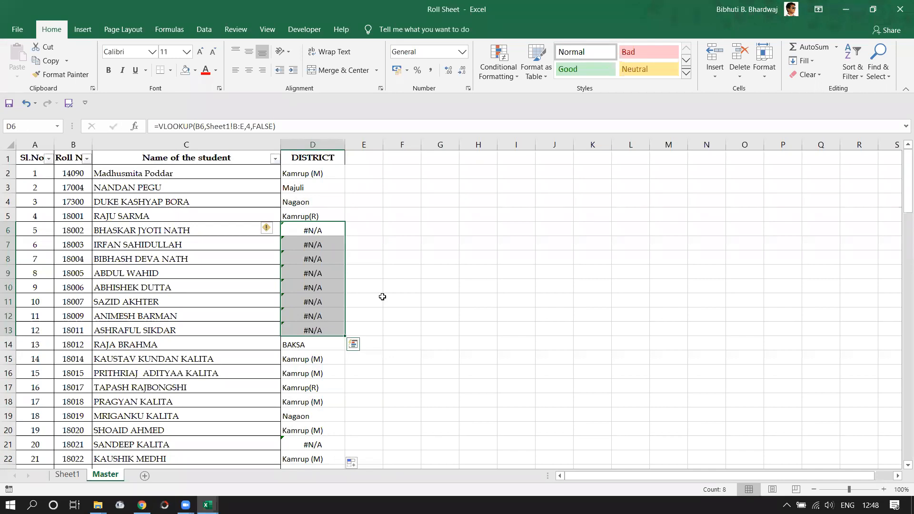
pyautogui.scroll(-2, 356, 298)
pyautogui.scroll(-4, 357, 298)
pyautogui.scroll(1, 317, 292)
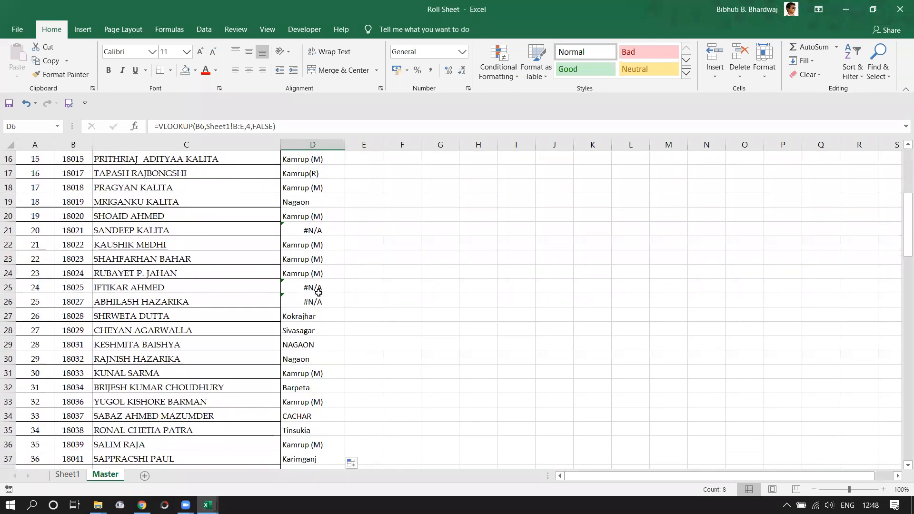
pyautogui.scroll(-9, 341, 297)
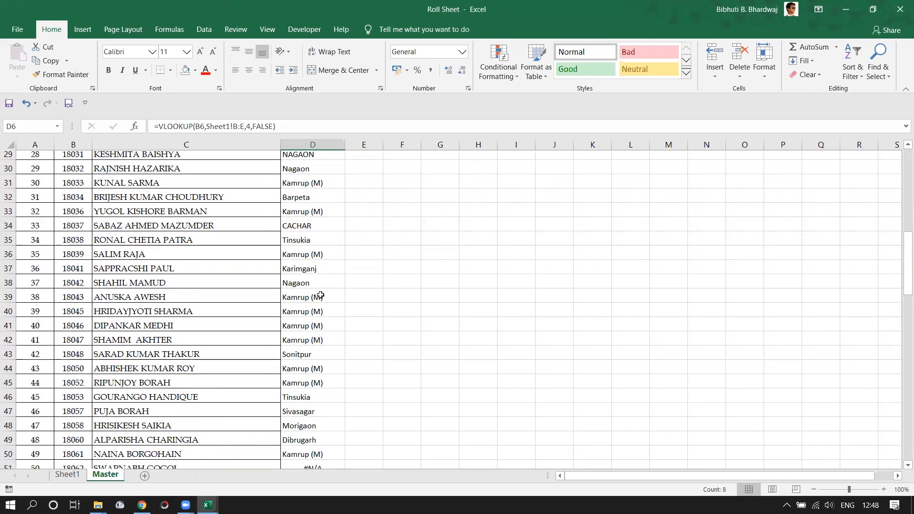
pyautogui.scroll(-9, 311, 276)
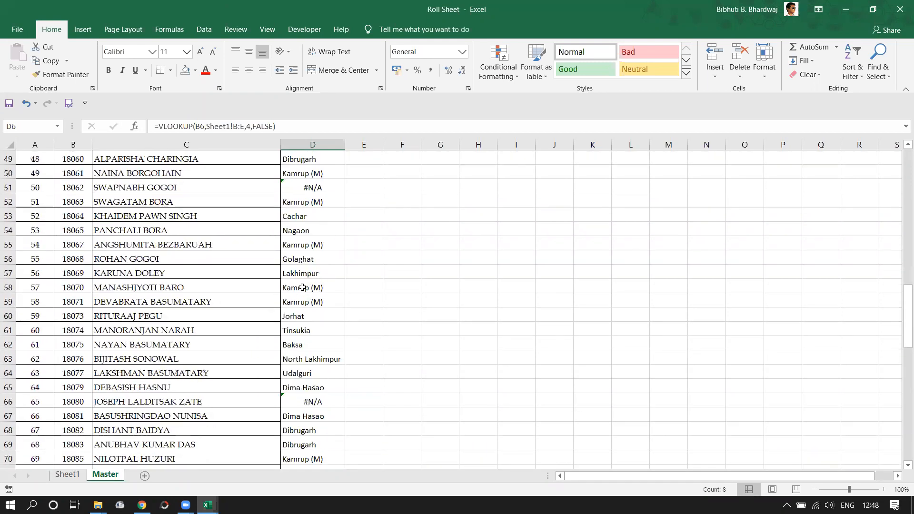
pyautogui.scroll(-7, 306, 305)
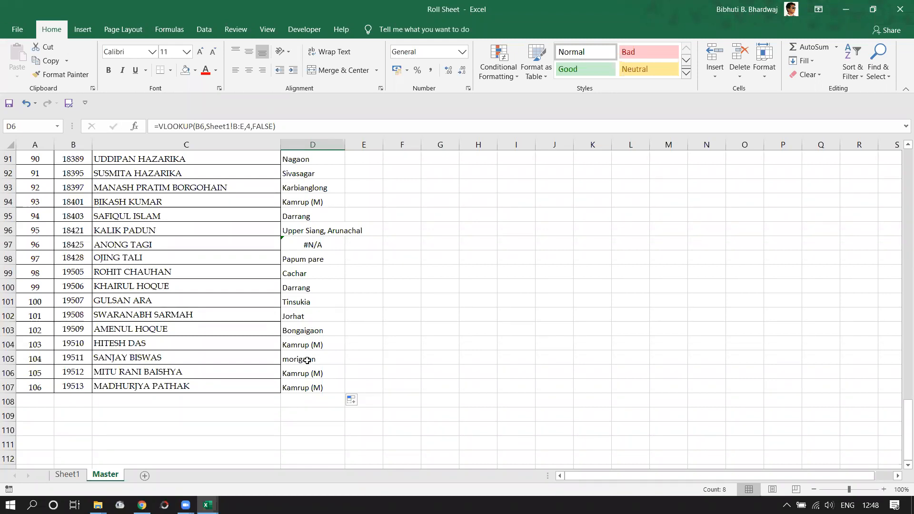
# Inspect the formulas in D105 and D106 without changing them.
pyautogui.doubleClick(307, 361)
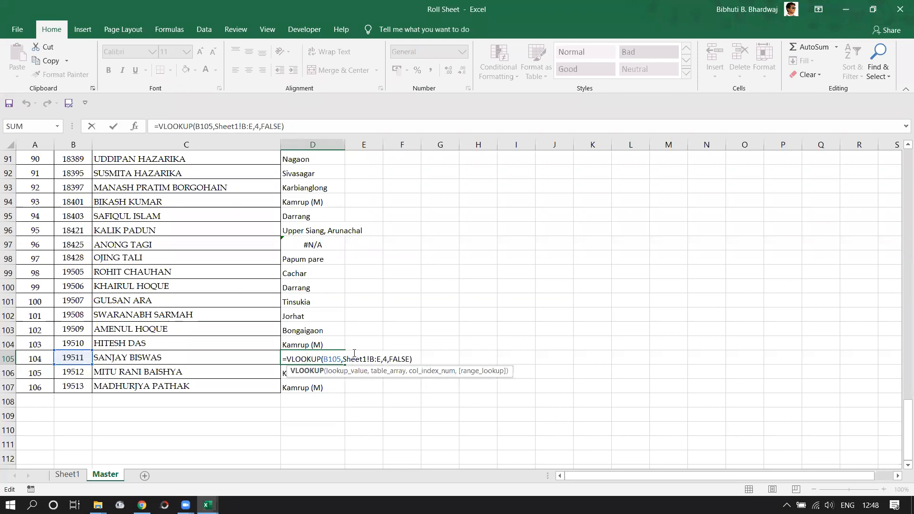
pyautogui.hotkey('ctrl', 'Return')
pyautogui.doubleClick(315, 373)
pyautogui.press('Escape')
pyautogui.moveTo(908, 410); pyautogui.dragTo(901, 368)
pyautogui.moveTo(907, 418); pyautogui.dragTo(884, 130)
pyautogui.click(359, 161)
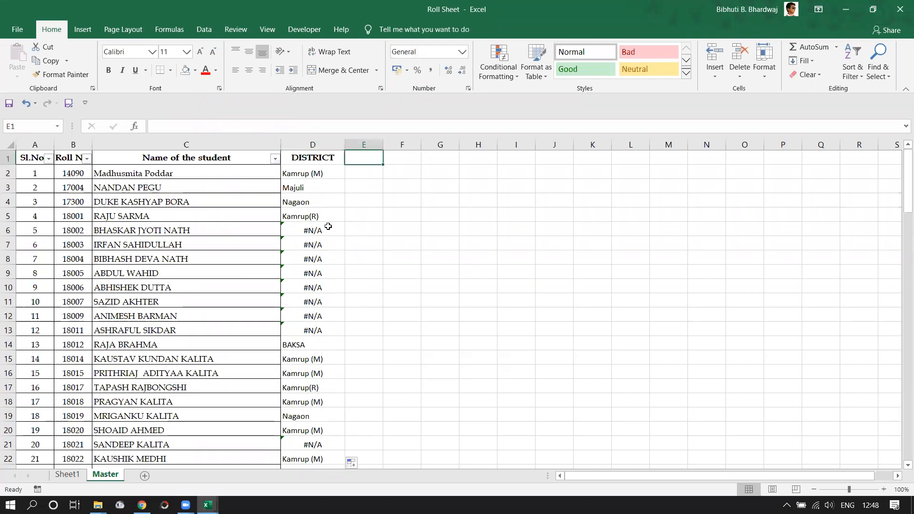
# On Sheet1, open the Move or Copy dialog for the sheet, then cancel it.
pyautogui.click(72, 477)
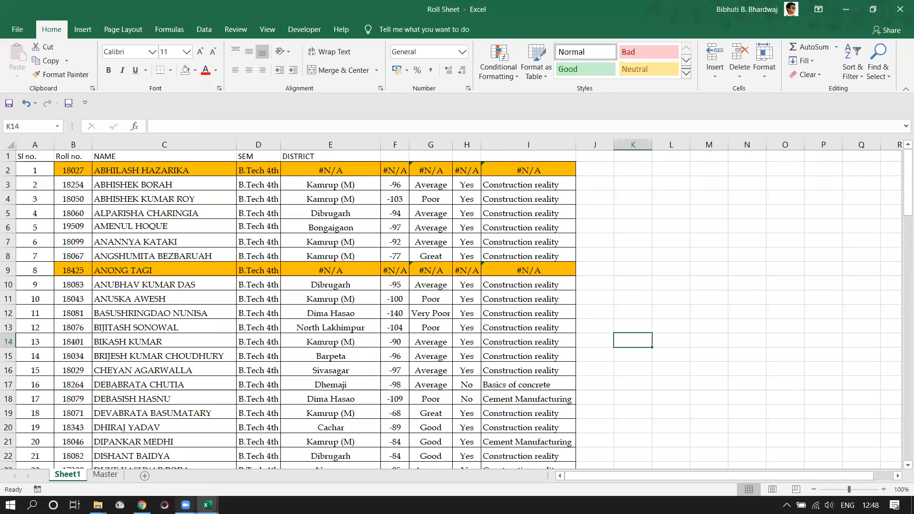
pyautogui.moveTo(186, 504)
pyautogui.moveTo(169, 469)
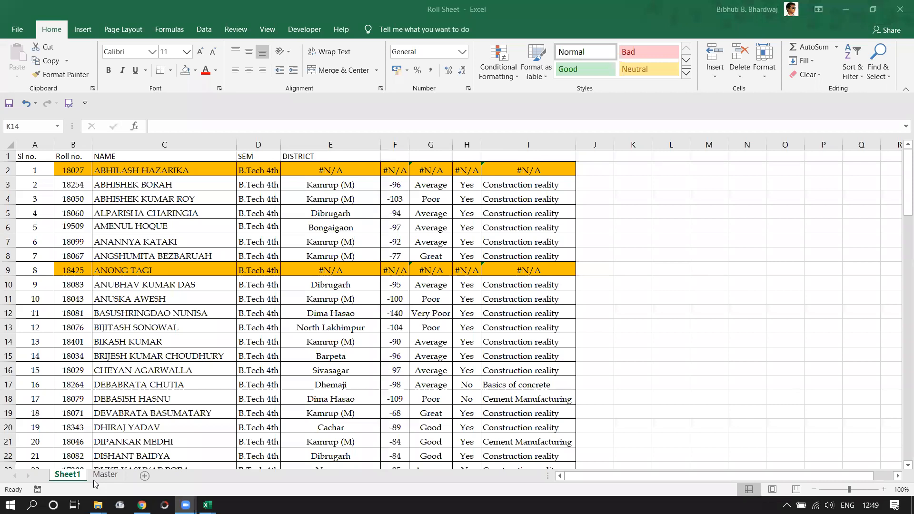
pyautogui.click(747, 211)
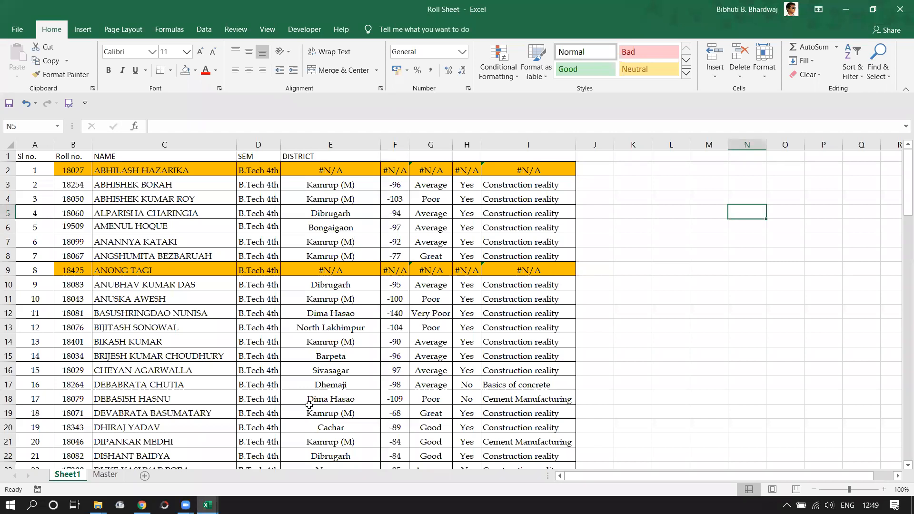
pyautogui.rightClick(72, 475)
pyautogui.click(123, 378)
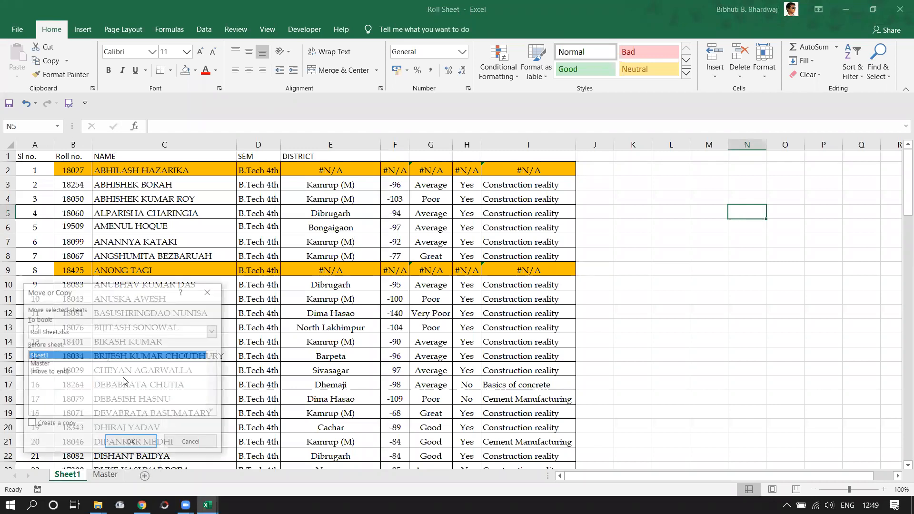
pyautogui.press('Escape')
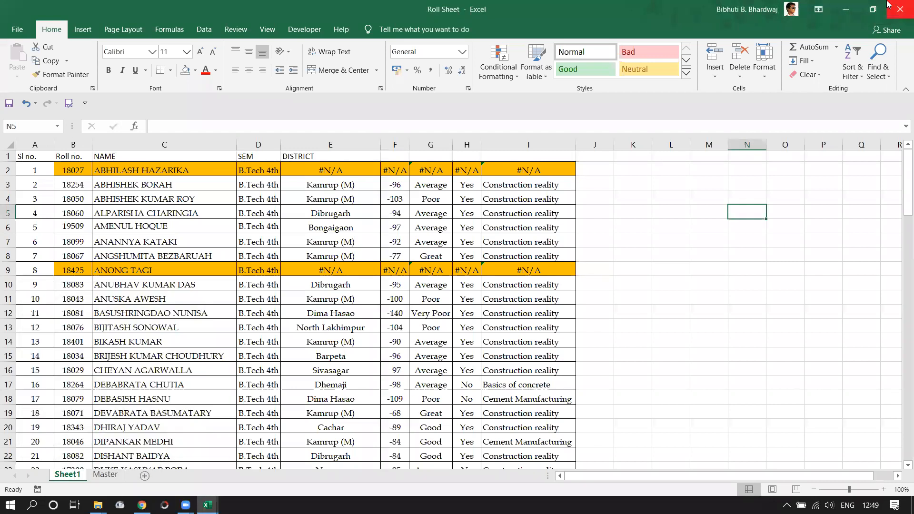
# Minimize the Roll Sheet and Pivot SAMPLE windows, then restore Pivot SAMPLE to the front.
pyautogui.click(850, 12)
pyautogui.click(850, 12)
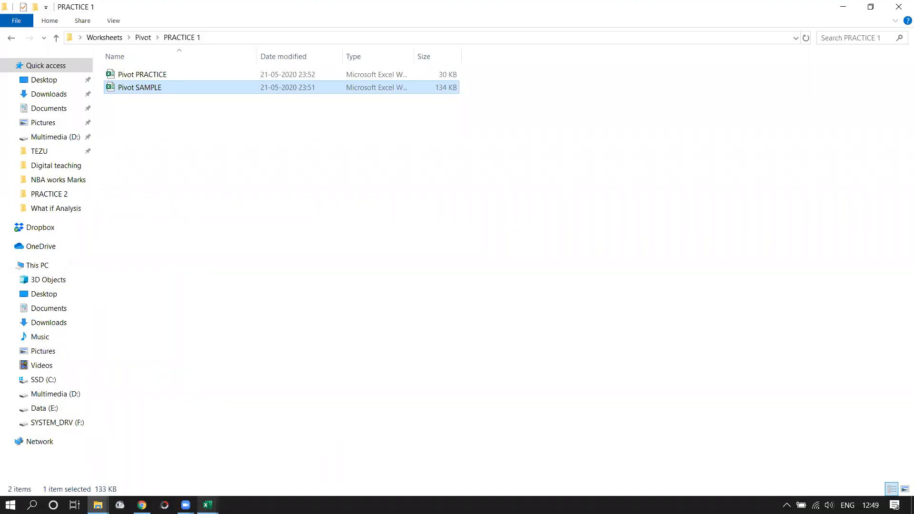
pyautogui.click(208, 505)
pyautogui.click(261, 458)
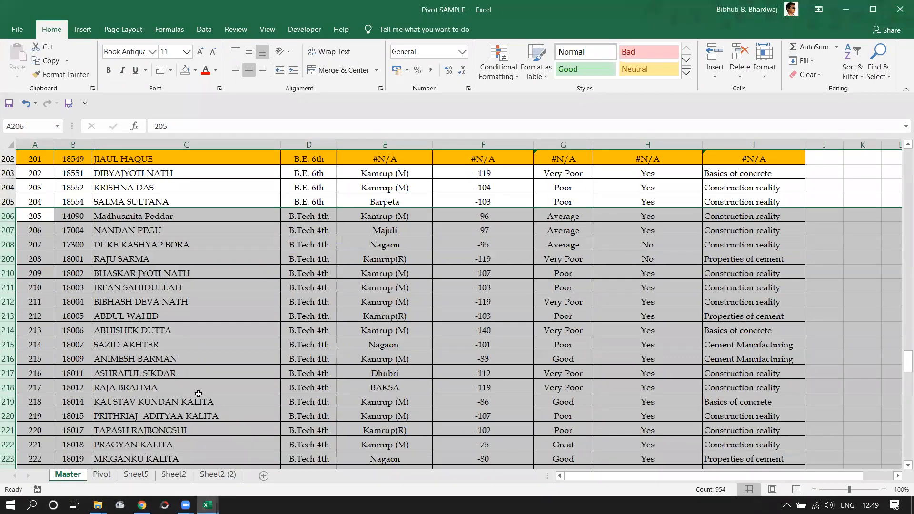
# Copy the Master sheet into Roll Sheet.xlsx, placed after all existing sheets.
pyautogui.click(199, 399)
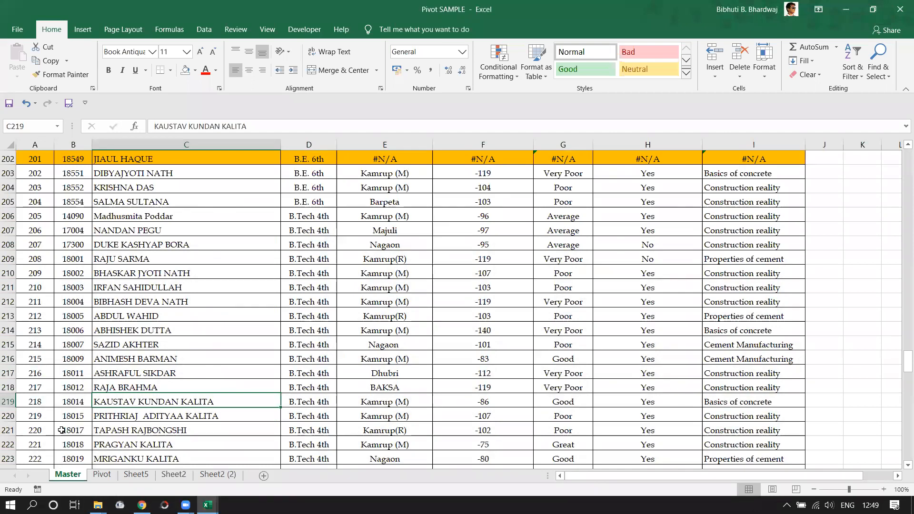
pyautogui.rightClick(68, 476)
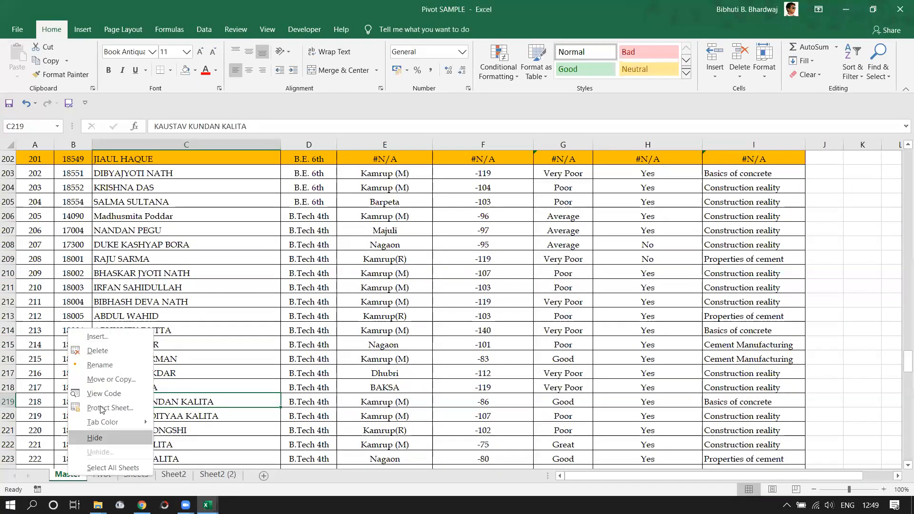
pyautogui.click(108, 380)
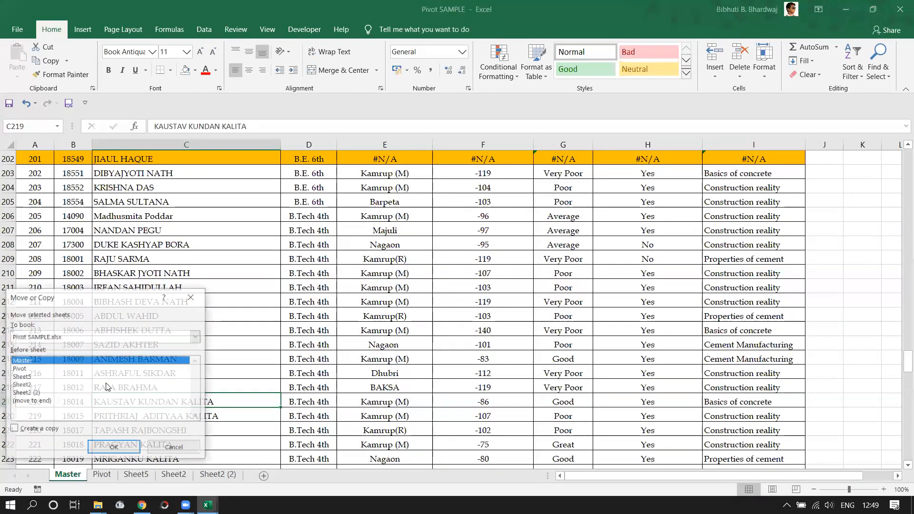
pyautogui.click(19, 432)
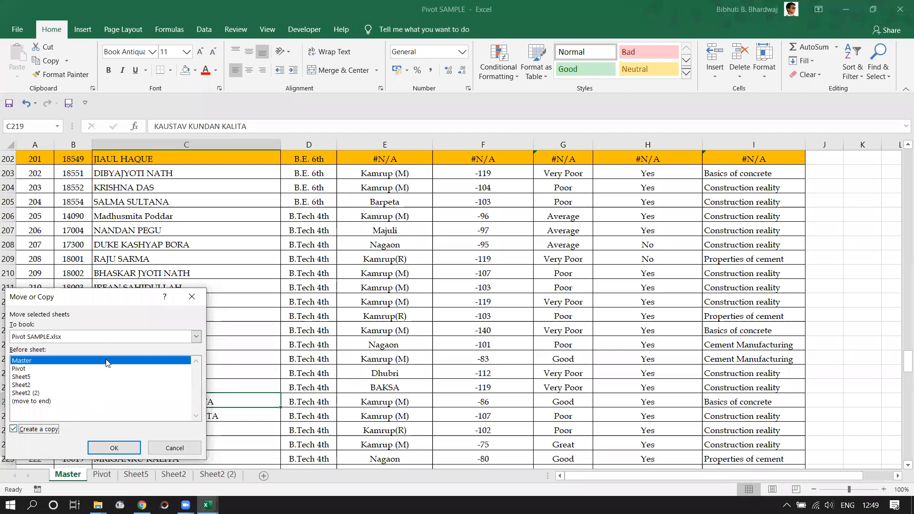
pyautogui.click(195, 337)
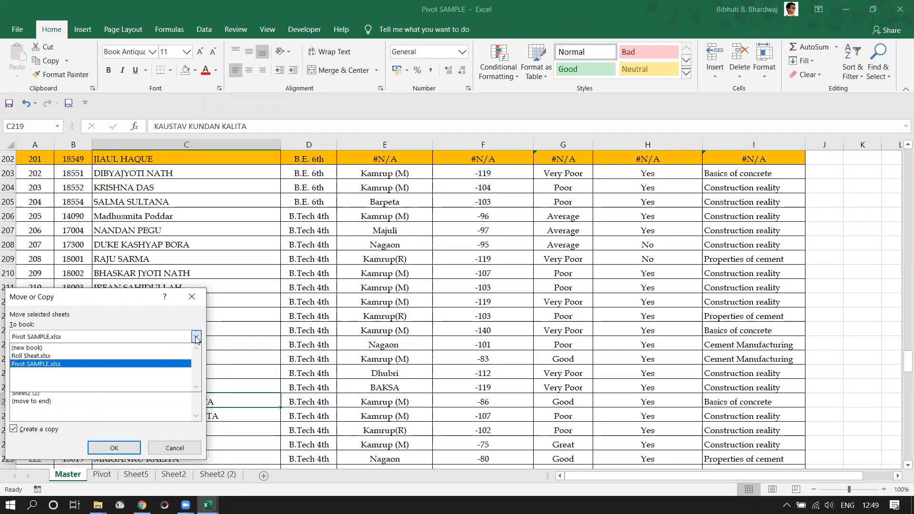
pyautogui.click(97, 356)
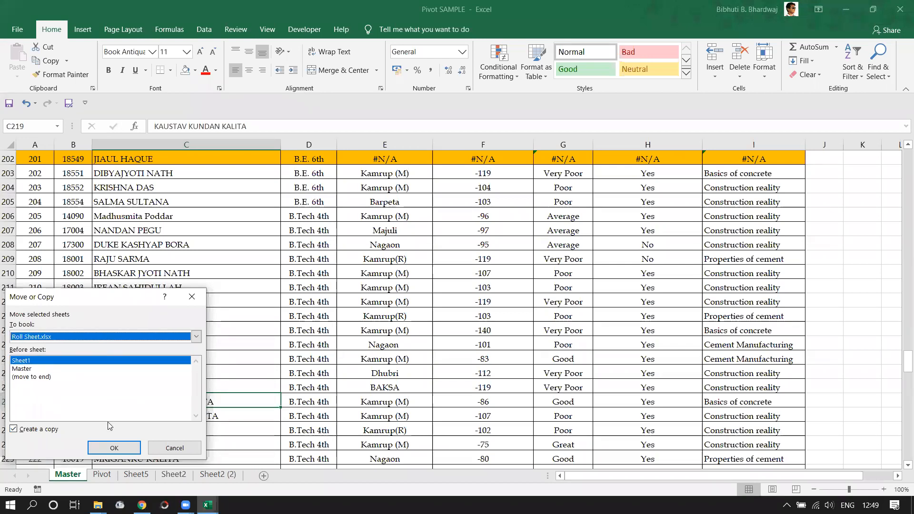
pyautogui.click(41, 382)
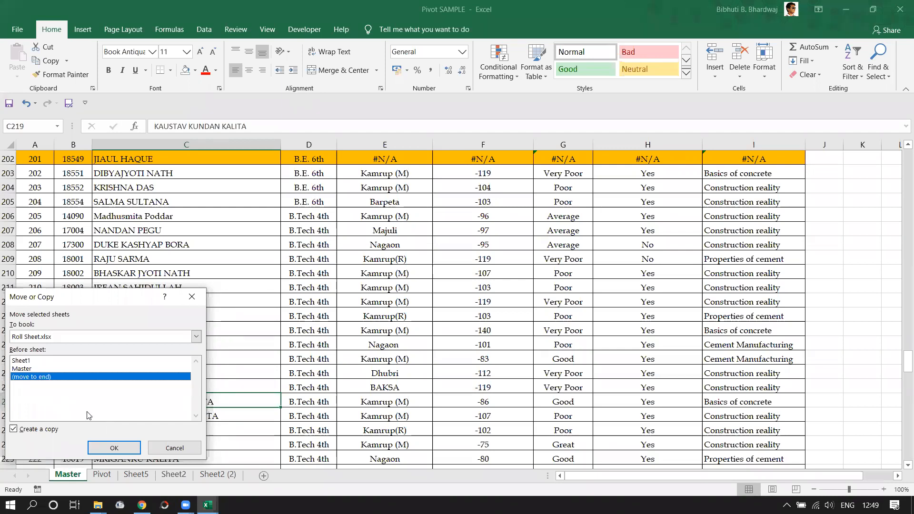
pyautogui.click(114, 448)
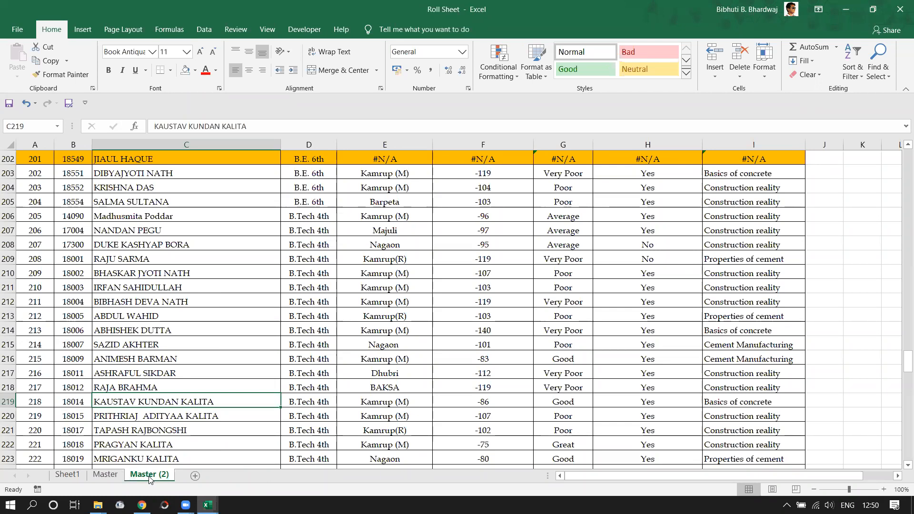
pyautogui.click(105, 474)
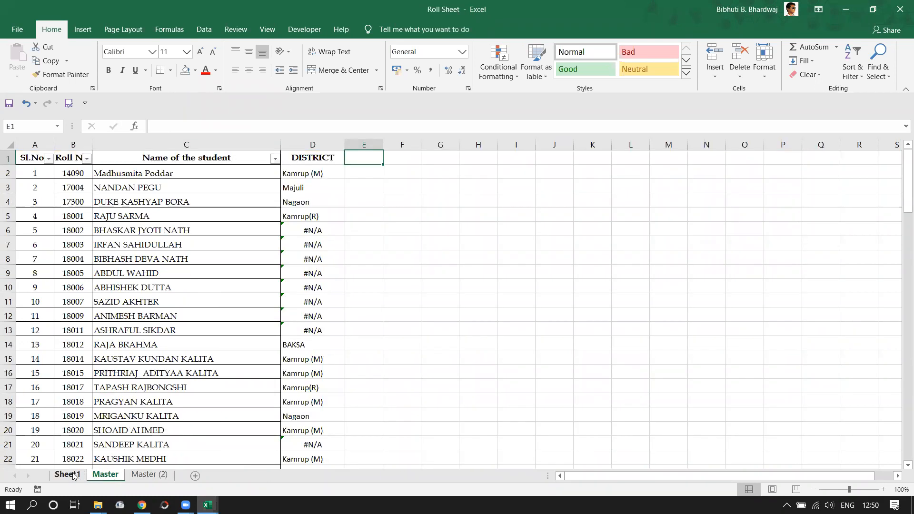
pyautogui.click(75, 476)
pyautogui.click(106, 475)
pyautogui.click(143, 475)
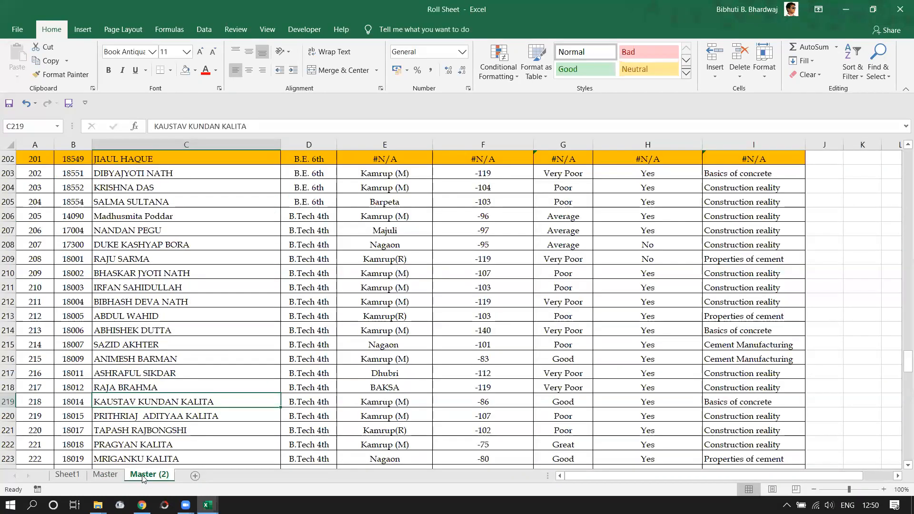
pyautogui.scroll(20, 334, 249)
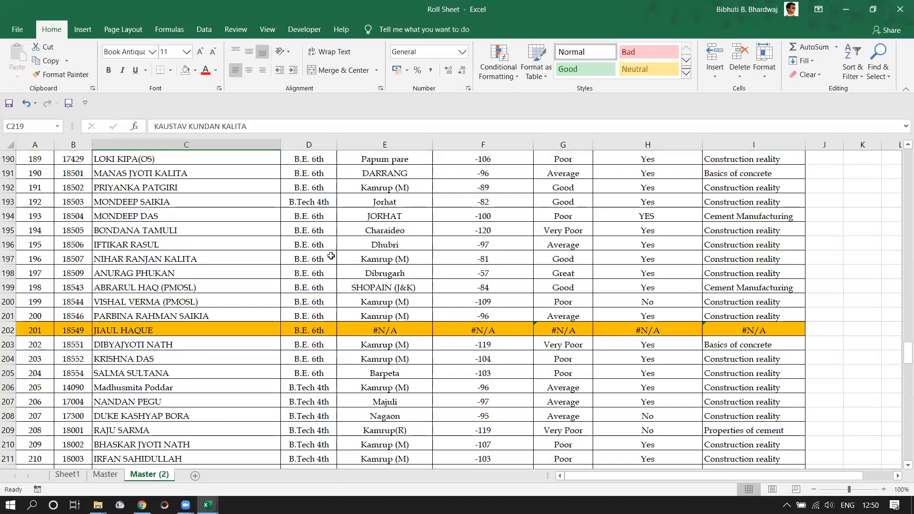
pyautogui.scroll(20, 279, 205)
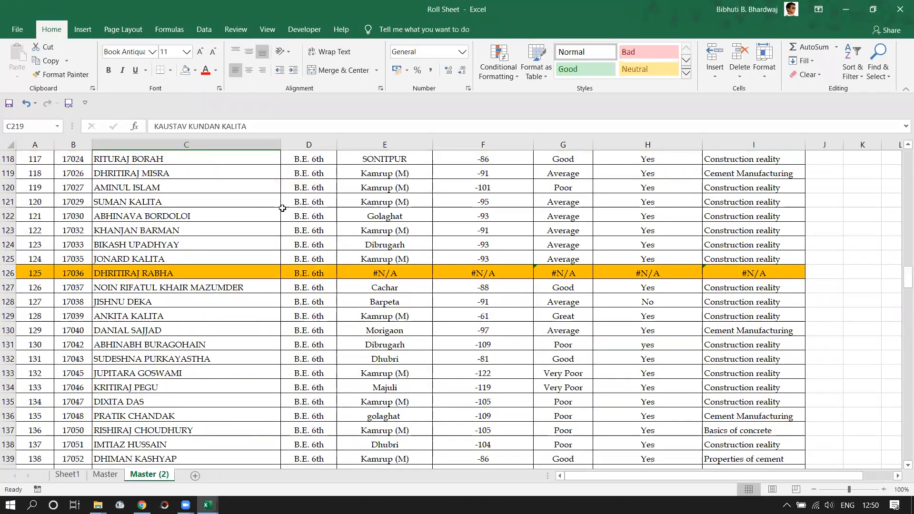
pyautogui.scroll(17, 275, 234)
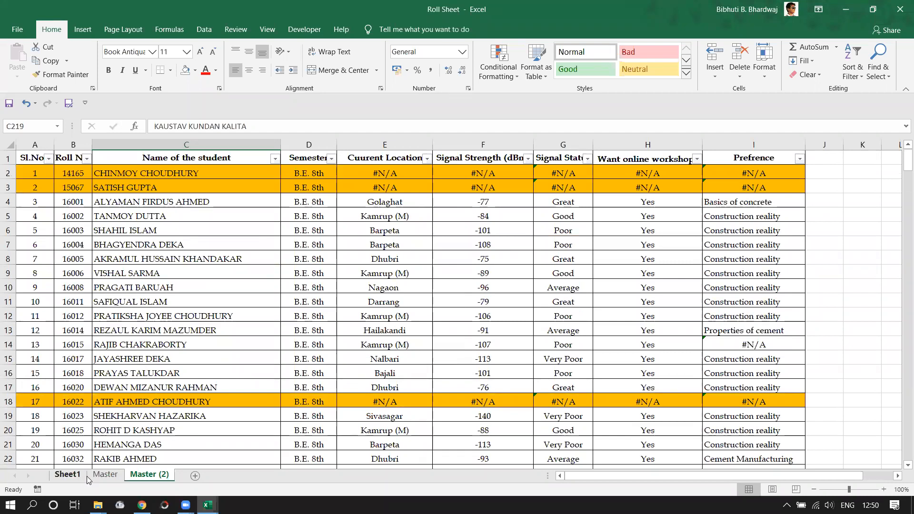
pyautogui.moveTo(186, 505)
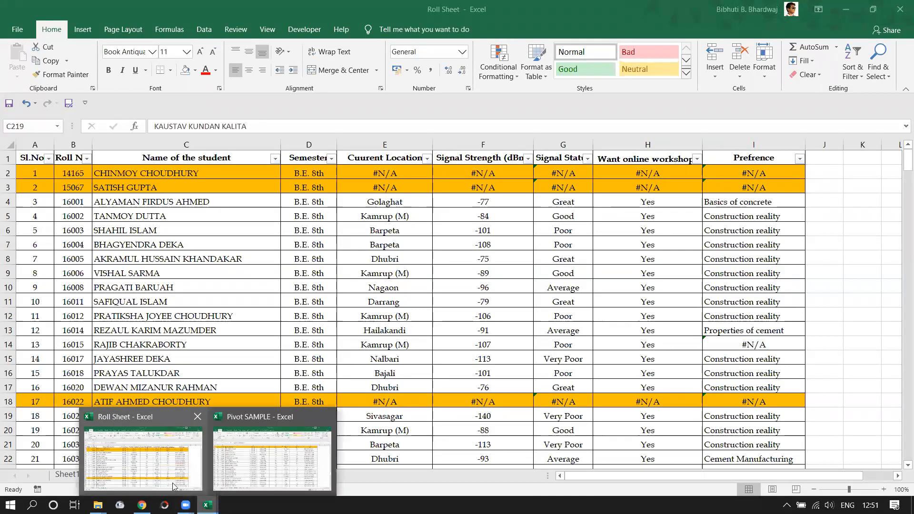
pyautogui.moveTo(240, 465)
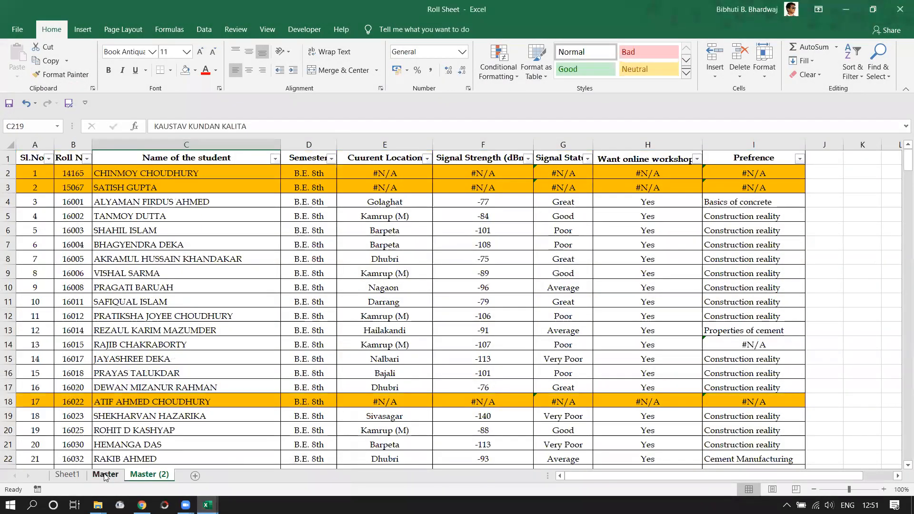
# Head the Master sheet's column E 'Signal Status' and autofit its width.
pyautogui.click(77, 478)
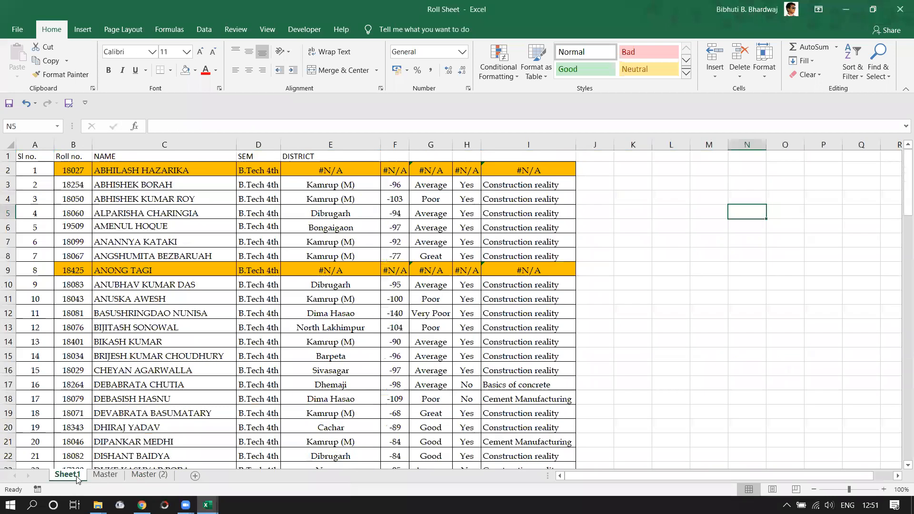
pyautogui.click(105, 476)
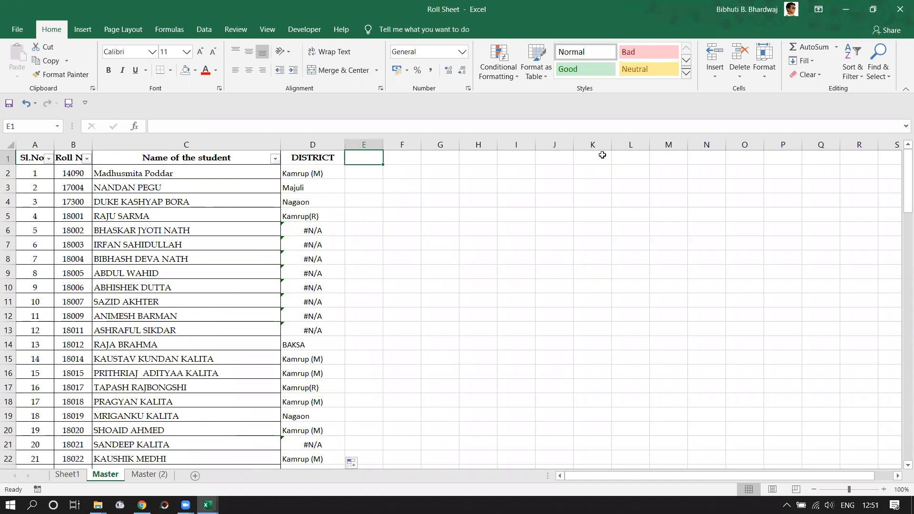
pyautogui.write('Signal Status')
pyautogui.press('Return')
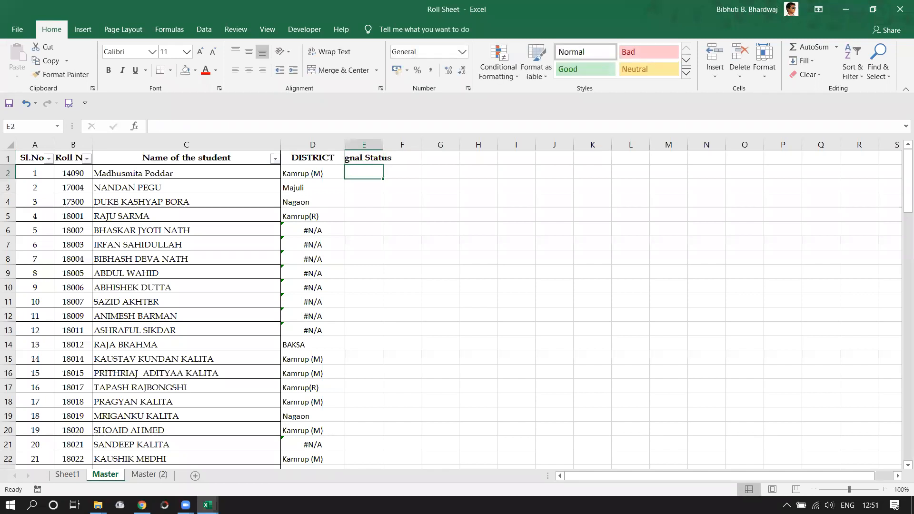
pyautogui.doubleClick(383, 144)
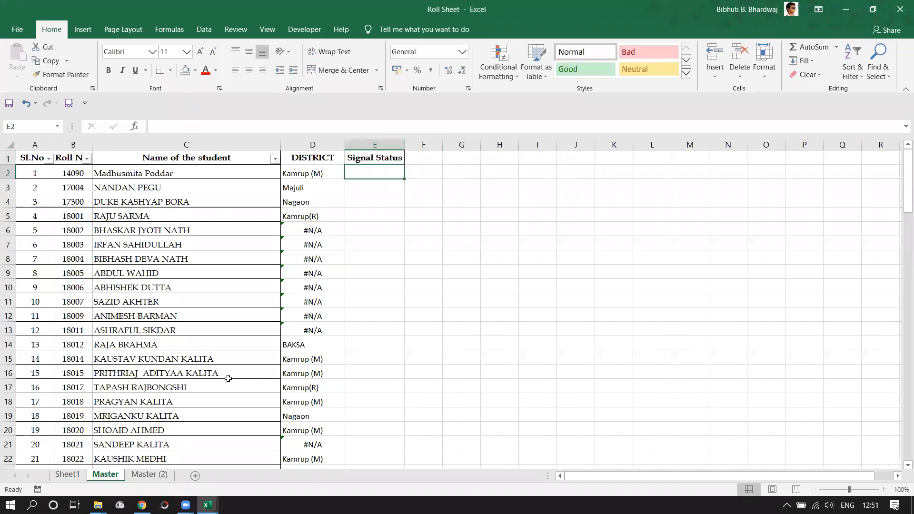
# Type the heading 'Strength' into Sheet1's cell F1.
pyautogui.click(68, 475)
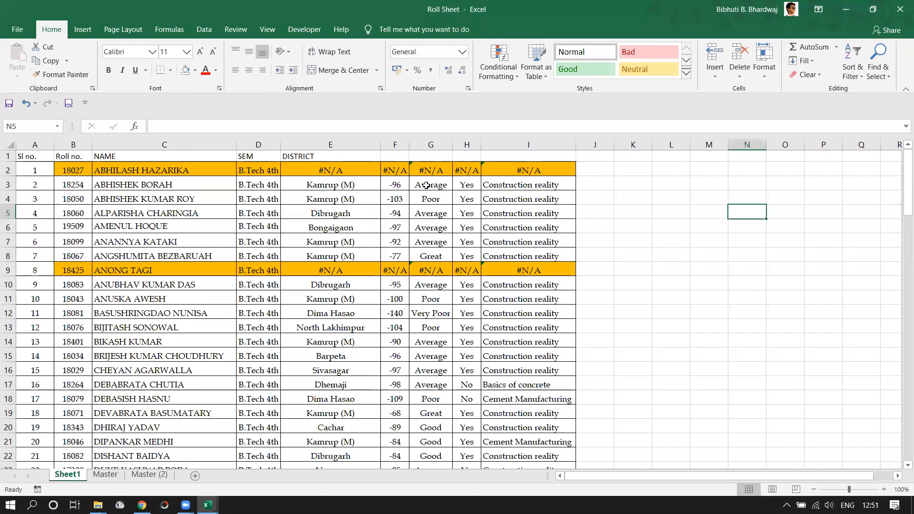
pyautogui.click(393, 157)
pyautogui.write('Strength')
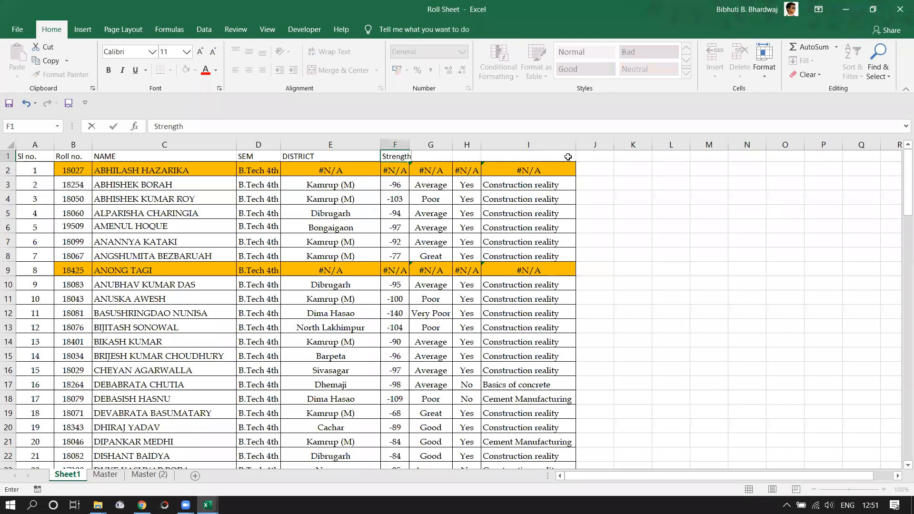
pyautogui.press('Tab')
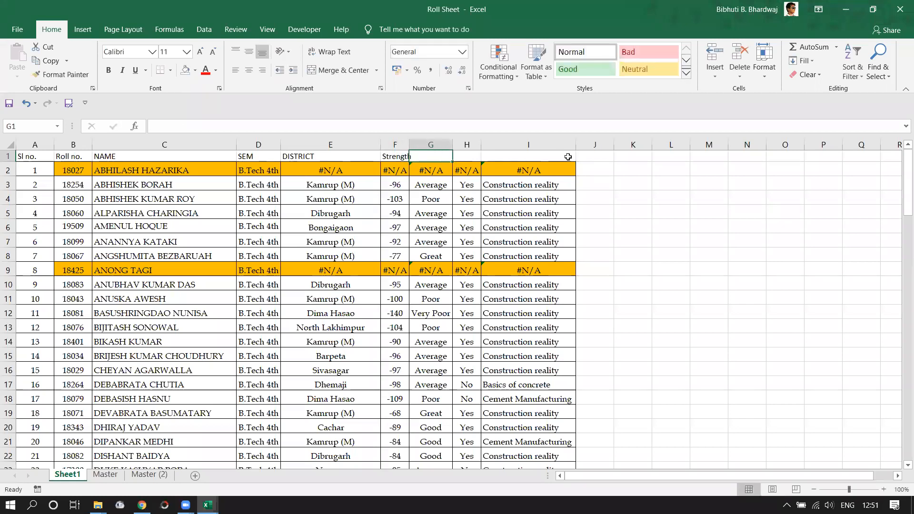
pyautogui.click(163, 475)
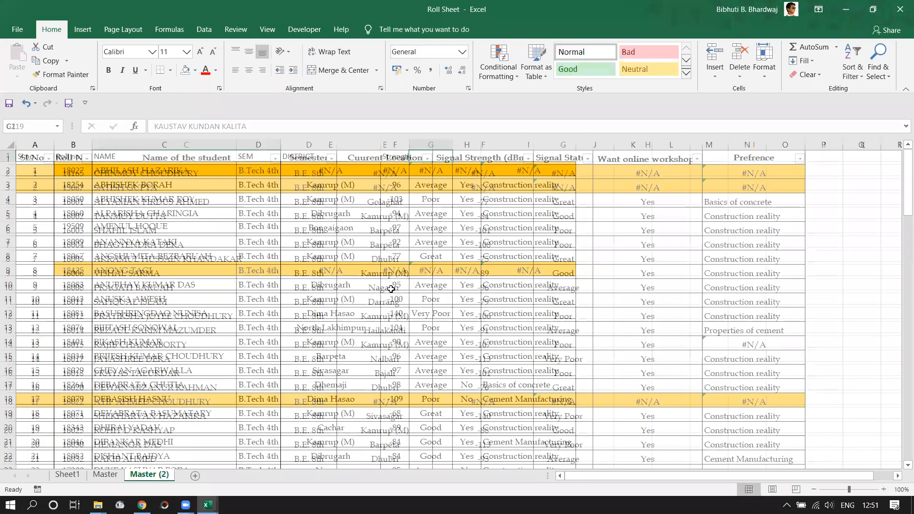
pyautogui.doubleClick(552, 216)
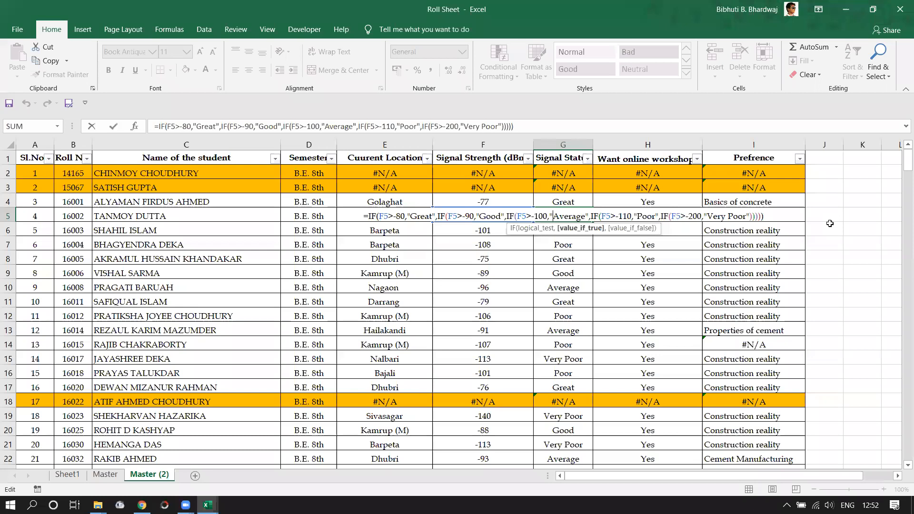
pyautogui.hotkey('ctrl', 'Return')
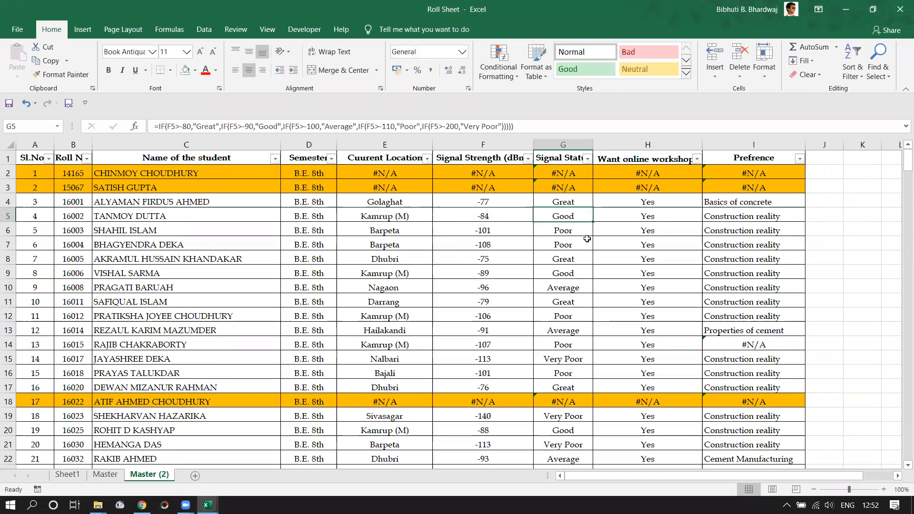
pyautogui.doubleClick(556, 216)
pyautogui.press('Escape')
pyautogui.doubleClick(566, 216)
pyautogui.press('Escape')
pyautogui.click(511, 216)
pyautogui.click(548, 215)
pyautogui.click(495, 216)
pyautogui.click(553, 215)
pyautogui.click(506, 215)
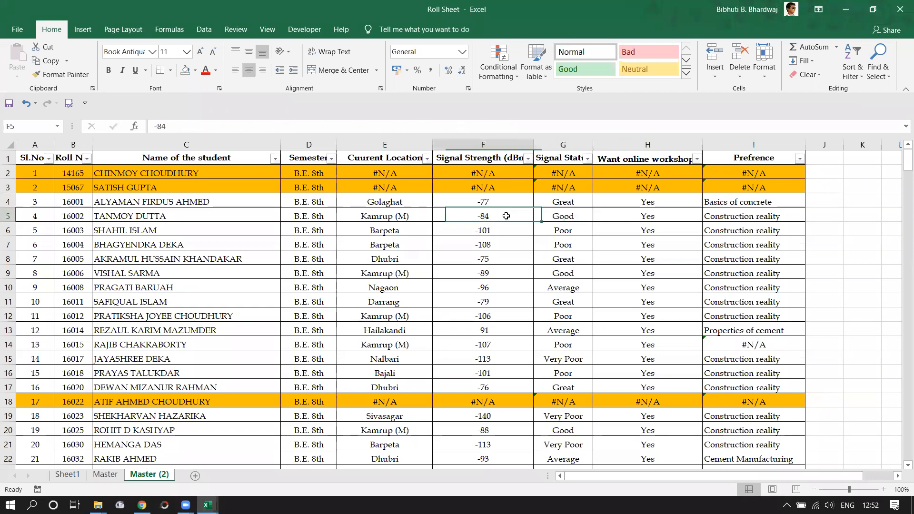
pyautogui.click(565, 216)
pyautogui.click(532, 218)
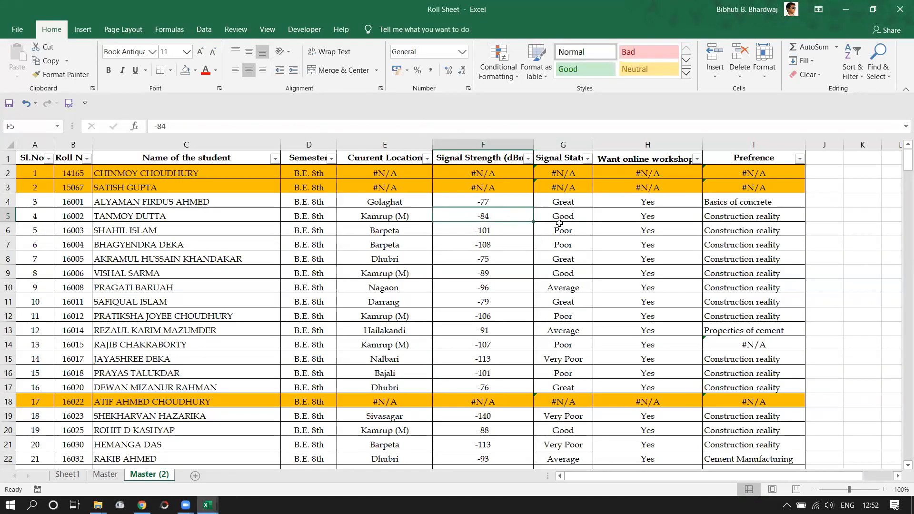
pyautogui.doubleClick(559, 217)
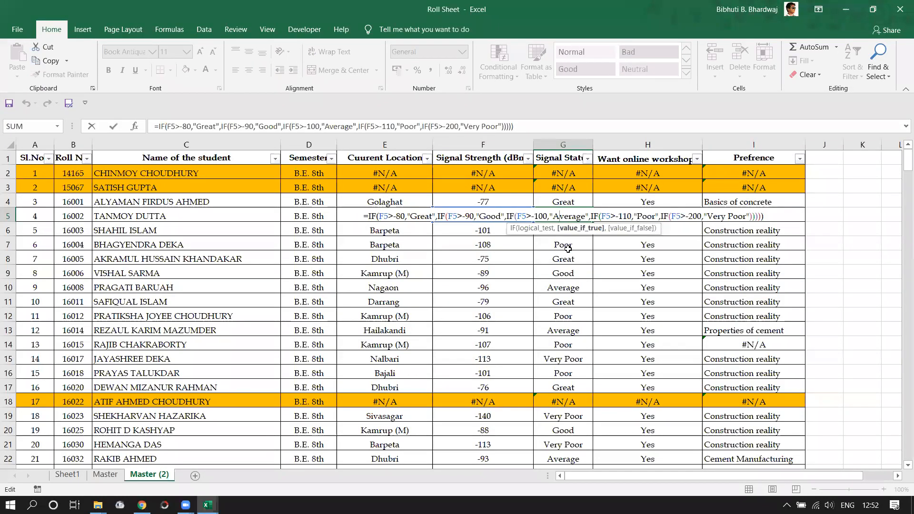
pyautogui.press('Escape')
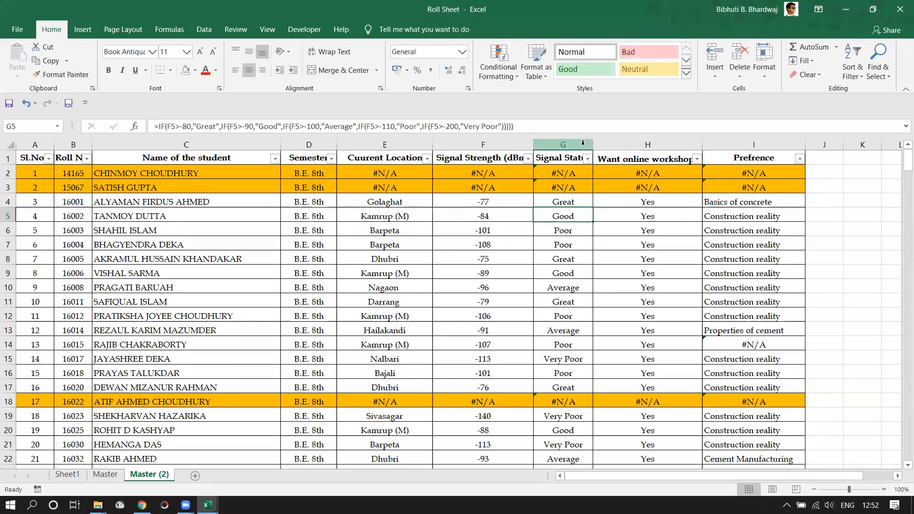
# On the Master sheet, begin =VLOOKUP(B2, in cell E2.
pyautogui.click(101, 480)
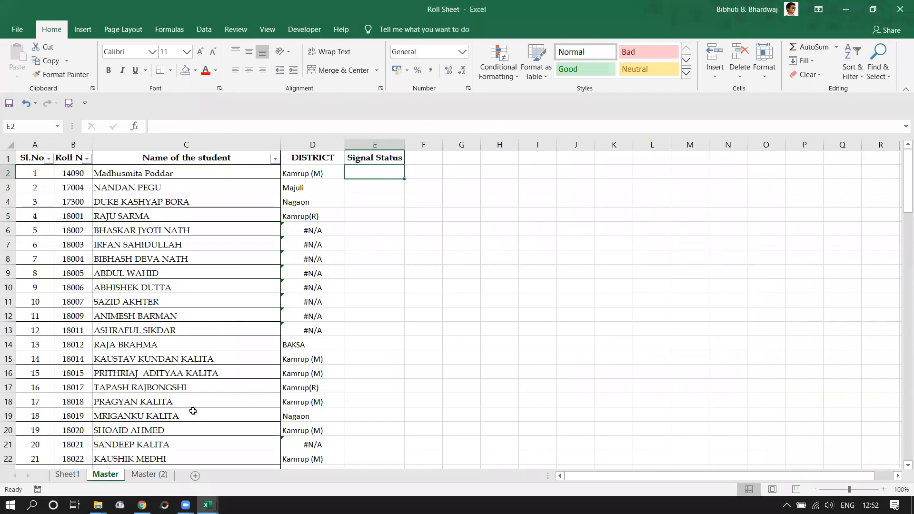
pyautogui.scroll(-1, 245, 294)
pyautogui.scroll(1, 358, 193)
pyautogui.write('=')
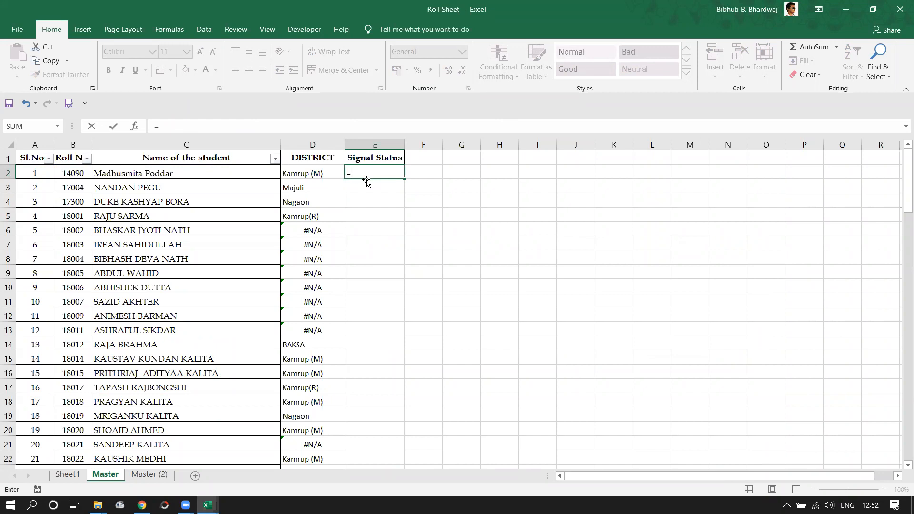
pyautogui.write('VL')
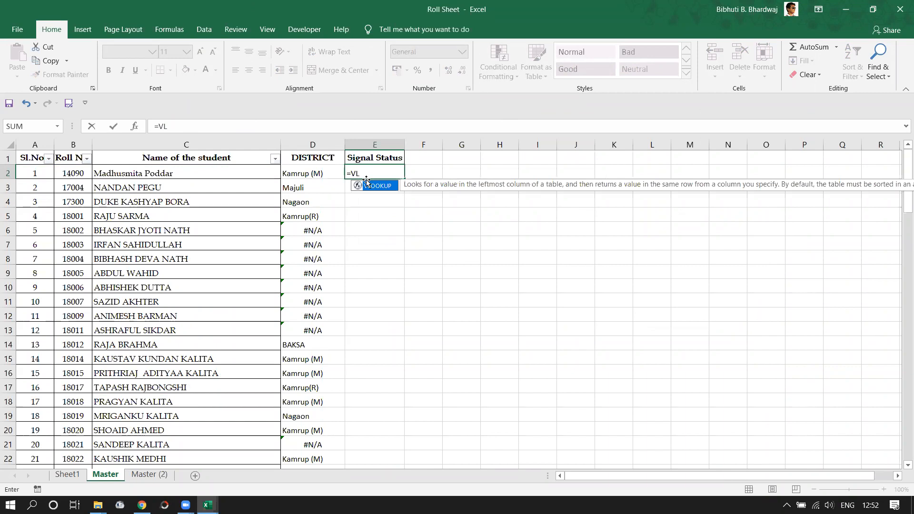
pyautogui.write('OOKUP(')
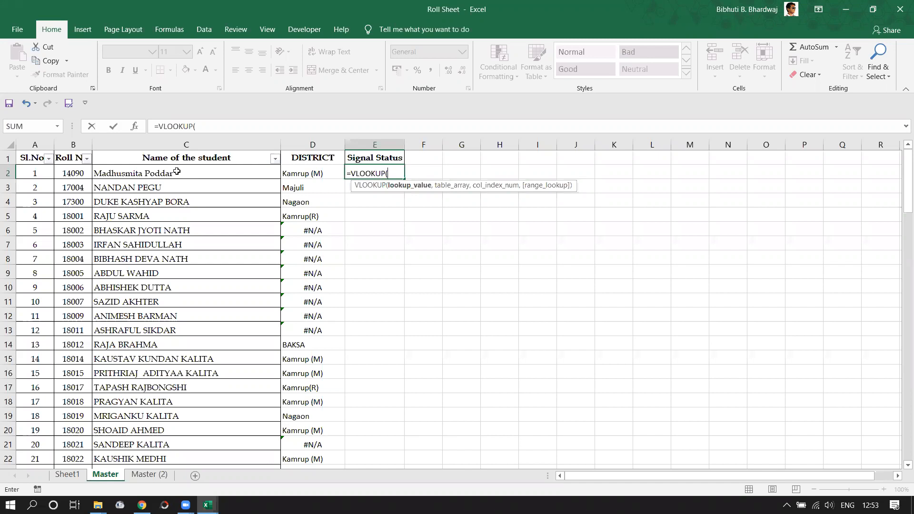
pyautogui.click(77, 173)
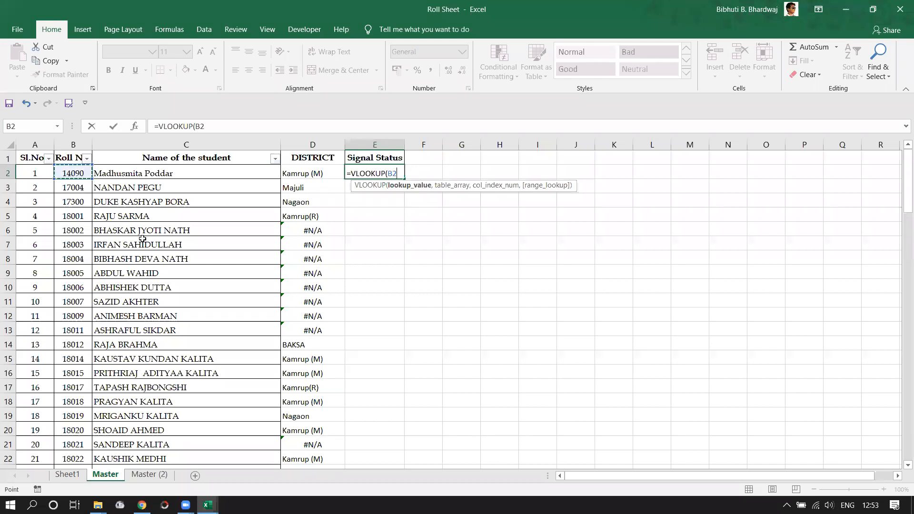
pyautogui.write(',')
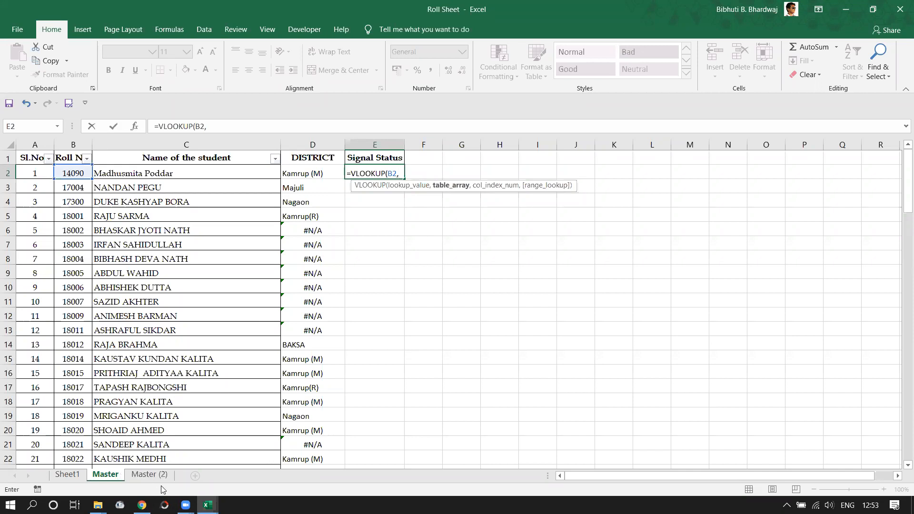
# Cancel E2's formula and drag the Master (2) tab ahead of Master.
pyautogui.press('Escape')
pyautogui.click(150, 477)
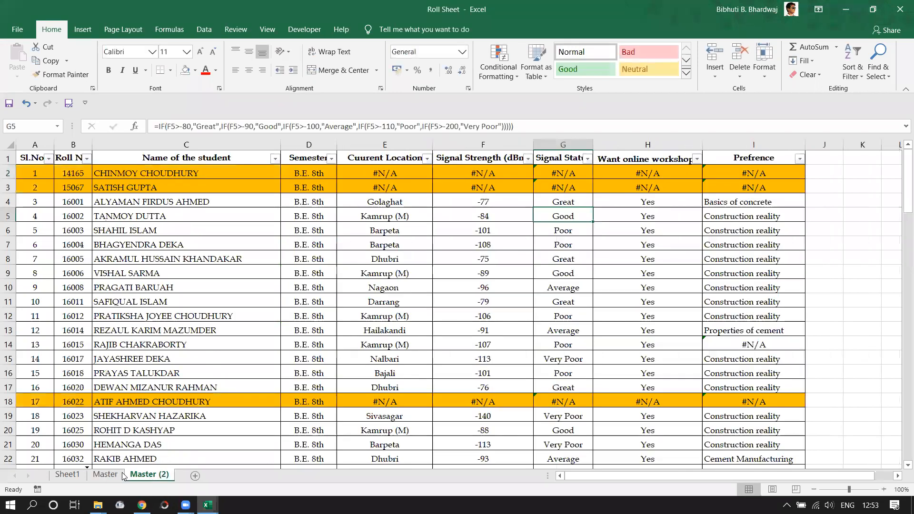
pyautogui.moveTo(149, 479); pyautogui.dragTo(121, 477)
pyautogui.click(156, 478)
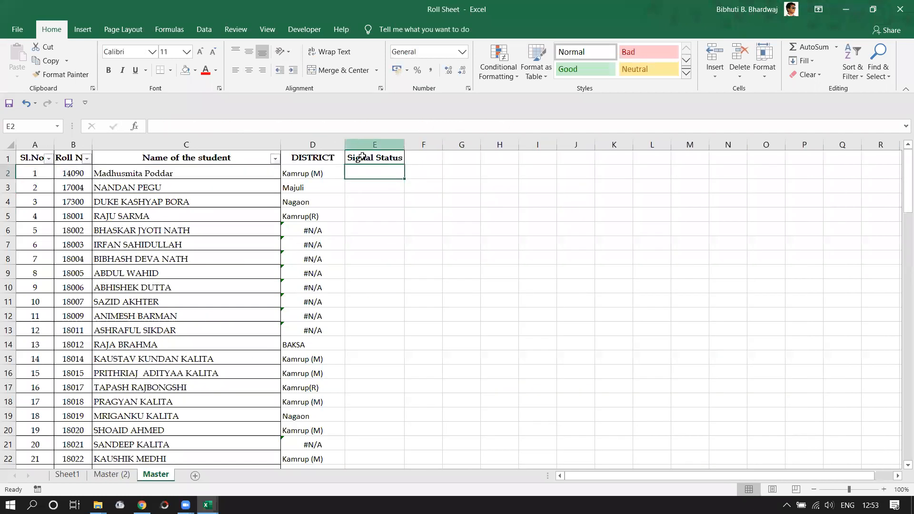
# Restart E2 as =VLOOKUP(B2, with the table taken from Master (2).
pyautogui.write('=VL')
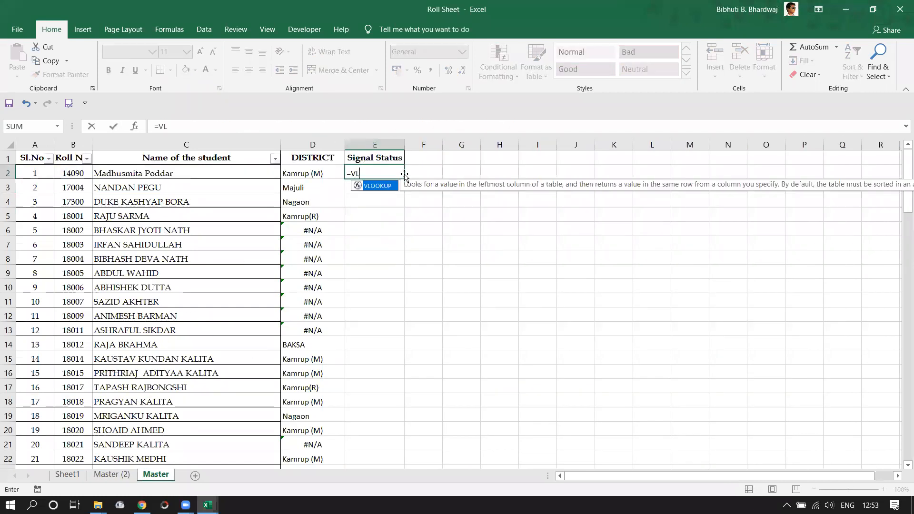
pyautogui.write('OOKUP(')
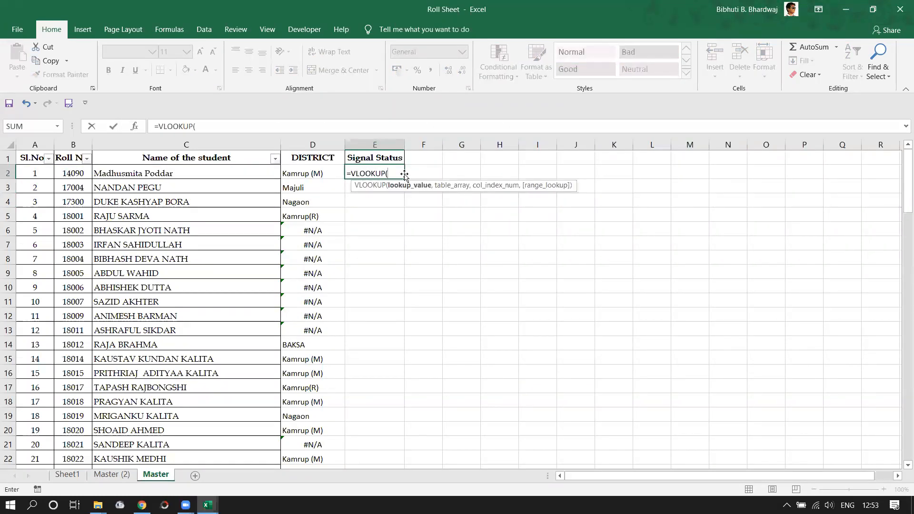
pyautogui.click(72, 176)
pyautogui.write(',')
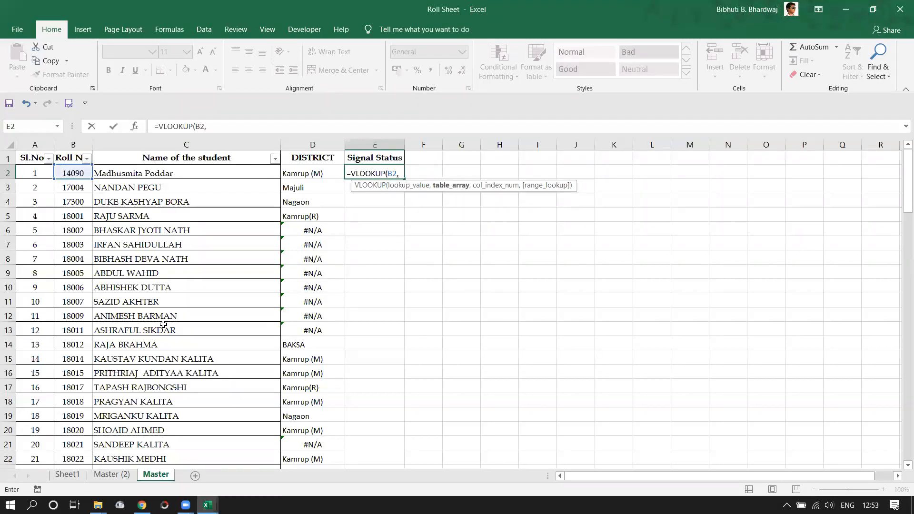
pyautogui.click(125, 474)
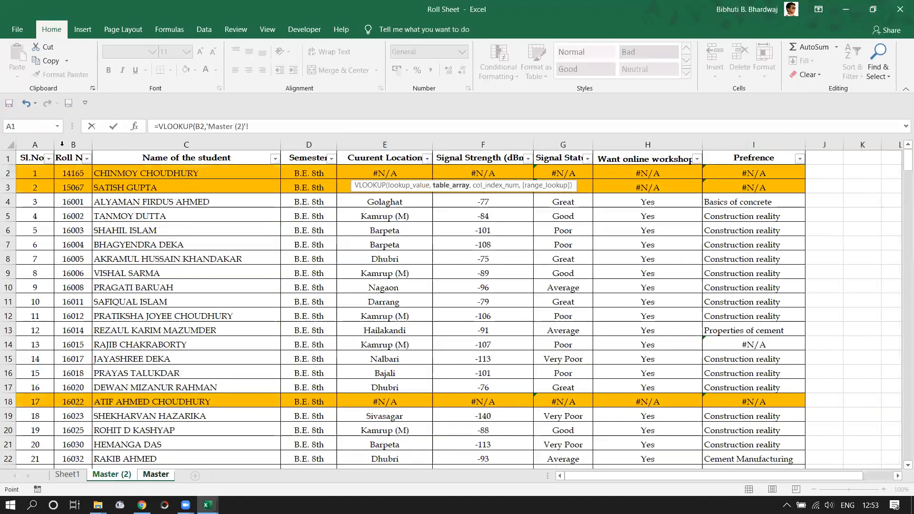
# Select columns B:I on Master (2) as the lookup table range.
pyautogui.moveTo(35, 144); pyautogui.dragTo(186, 144)
pyautogui.moveTo(547, 149); pyautogui.dragTo(145, 144)
pyautogui.click(23, 145)
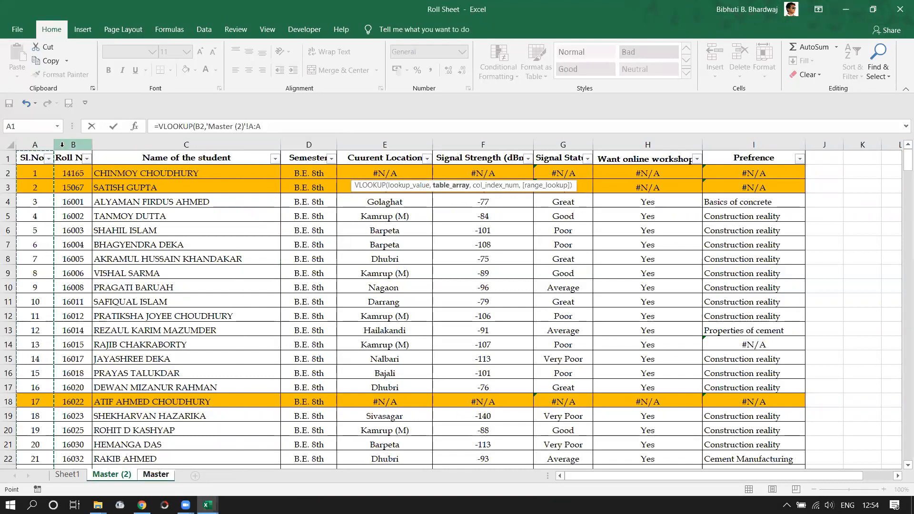
pyautogui.click(67, 144)
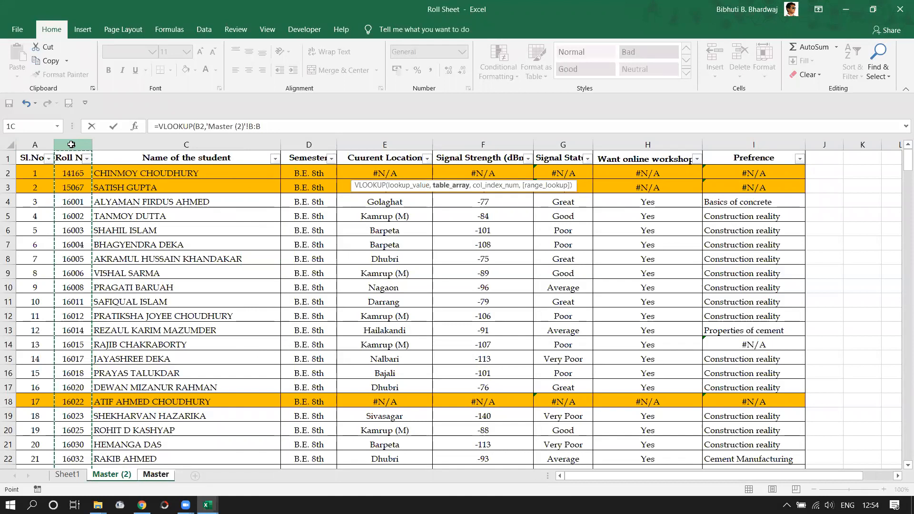
pyautogui.moveTo(70, 145); pyautogui.dragTo(563, 144)
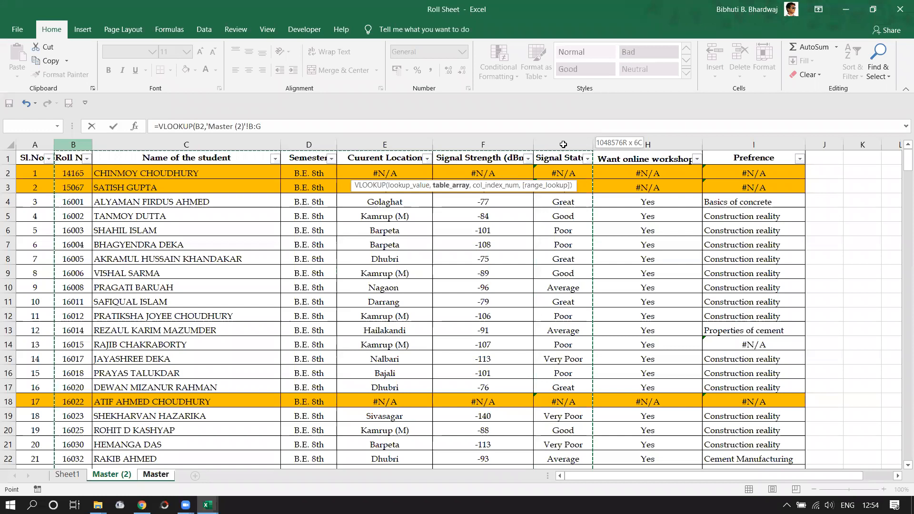
pyautogui.moveTo(563, 144); pyautogui.dragTo(738, 152)
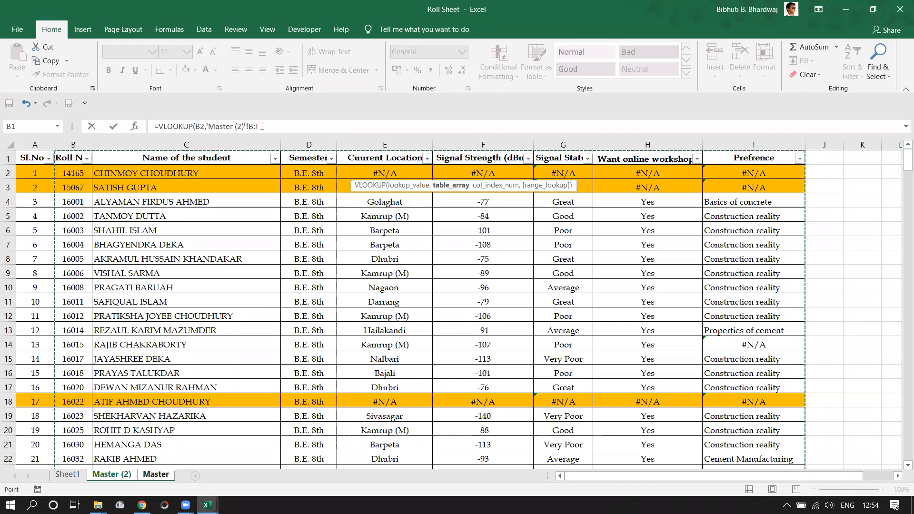
# Finish E2 with ,6,FALSE) and fill the formula down the Signal Status column.
pyautogui.click(292, 129)
pyautogui.write(',')
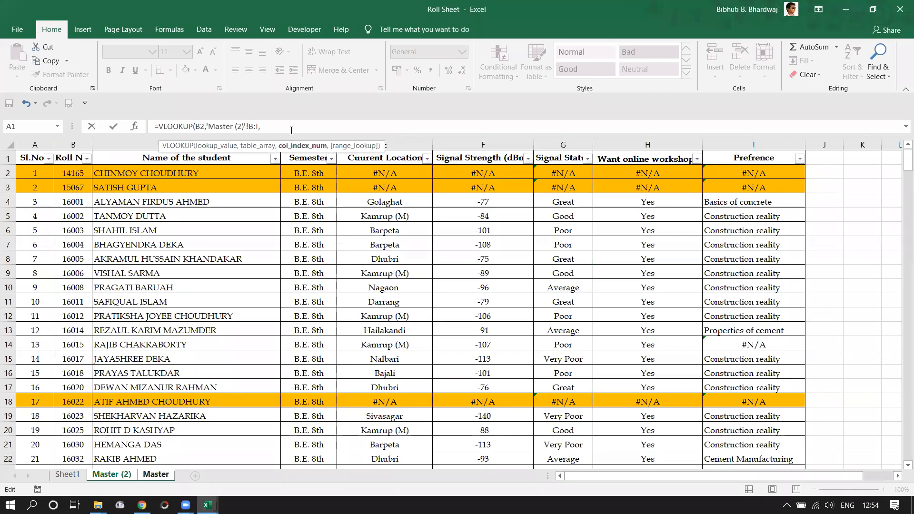
pyautogui.write('6,')
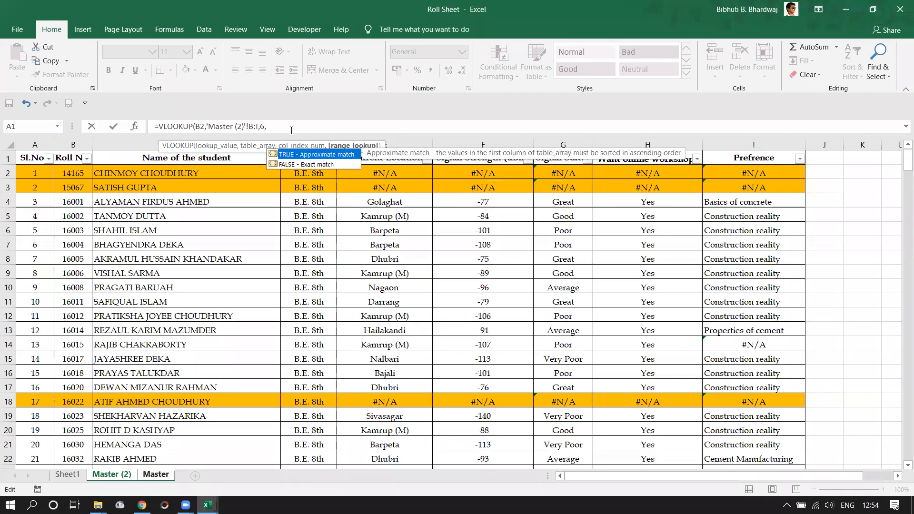
pyautogui.write('FALSE)')
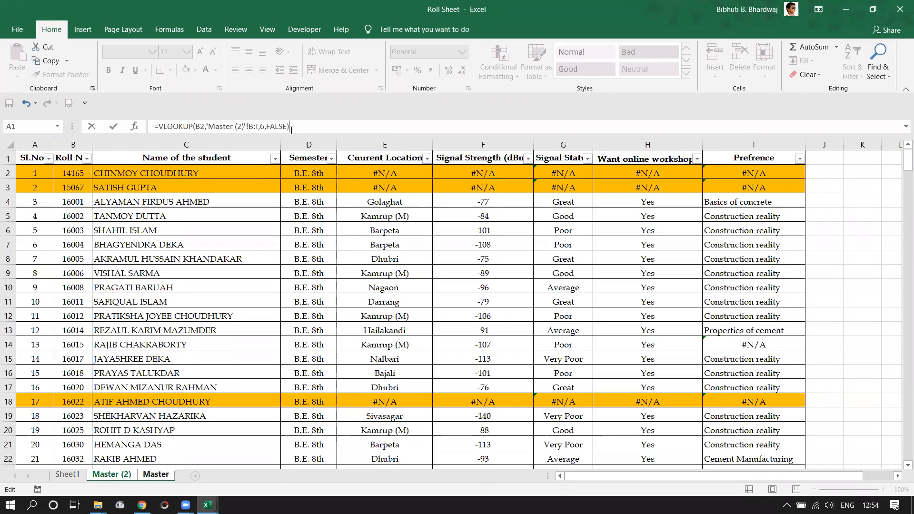
pyautogui.press('Return')
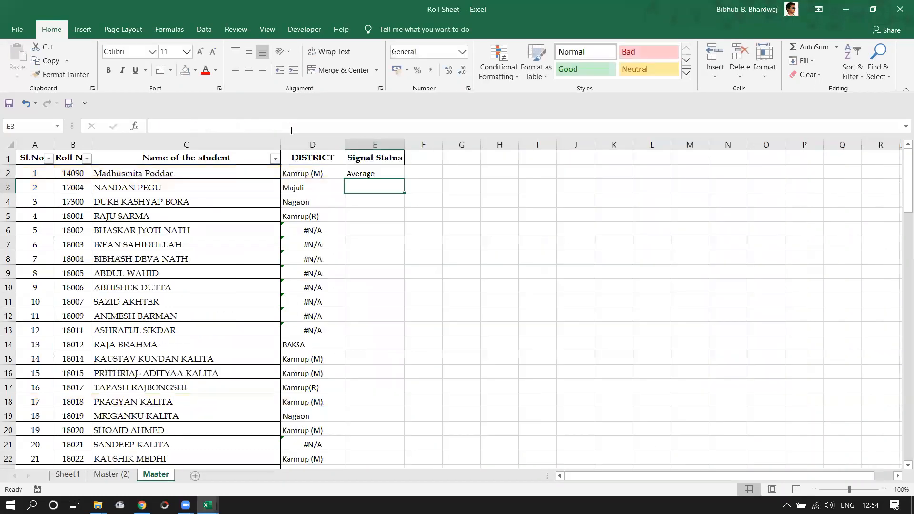
pyautogui.click(374, 171)
pyautogui.moveTo(404, 177); pyautogui.dragTo(403, 178)
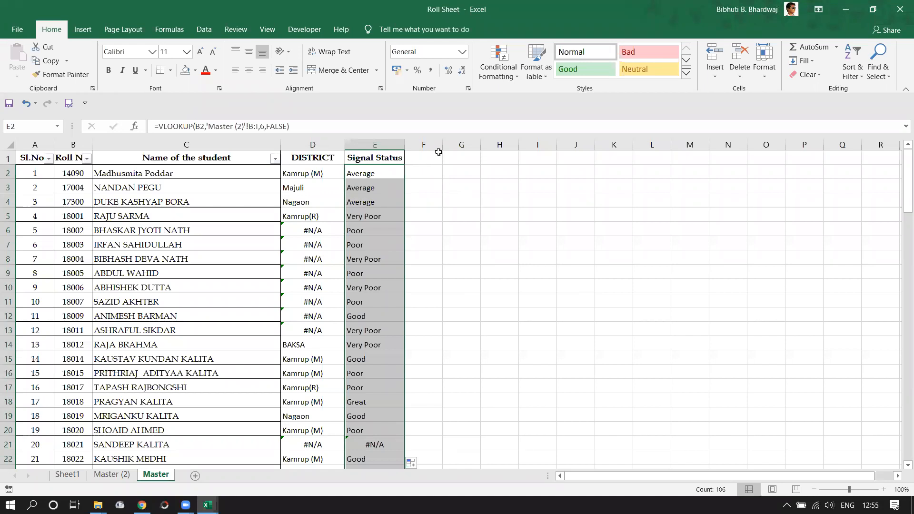
# Check Master (2)'s I4 formula, then copy E2's formula text from the formula bar.
pyautogui.click(117, 475)
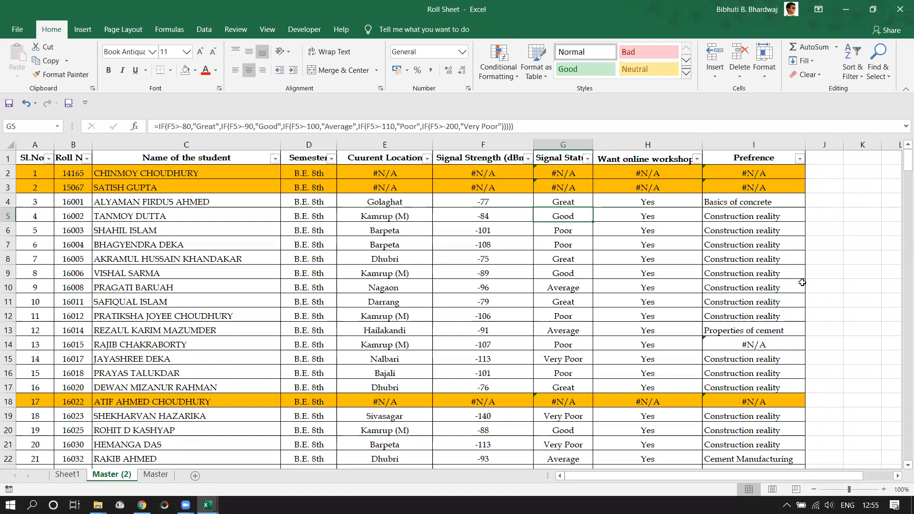
pyautogui.click(739, 201)
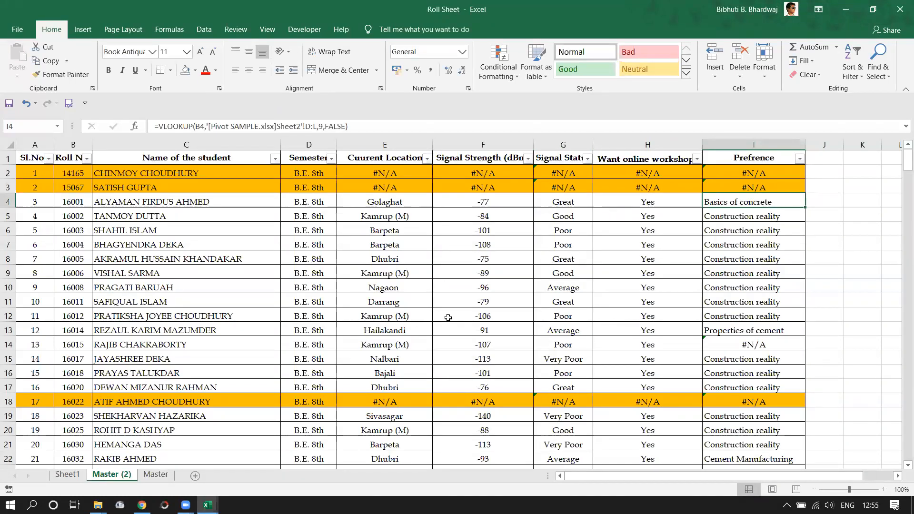
pyautogui.click(156, 475)
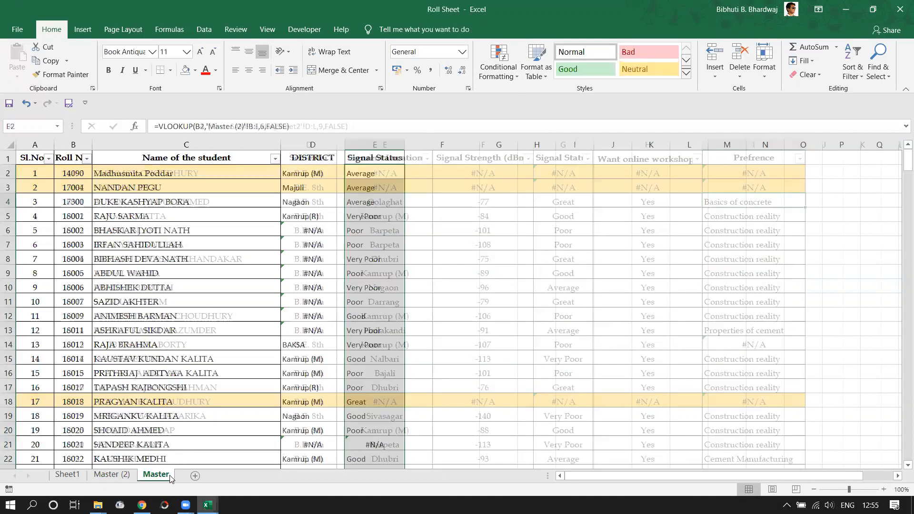
pyautogui.moveTo(291, 126); pyautogui.dragTo(151, 123)
pyautogui.hotkey('ctrl', 'c')
pyautogui.press('Escape')
# Paste the VLOOKUP into F2, changing column index 6 to 8.
pyautogui.click(428, 175)
pyautogui.doubleClick(428, 174)
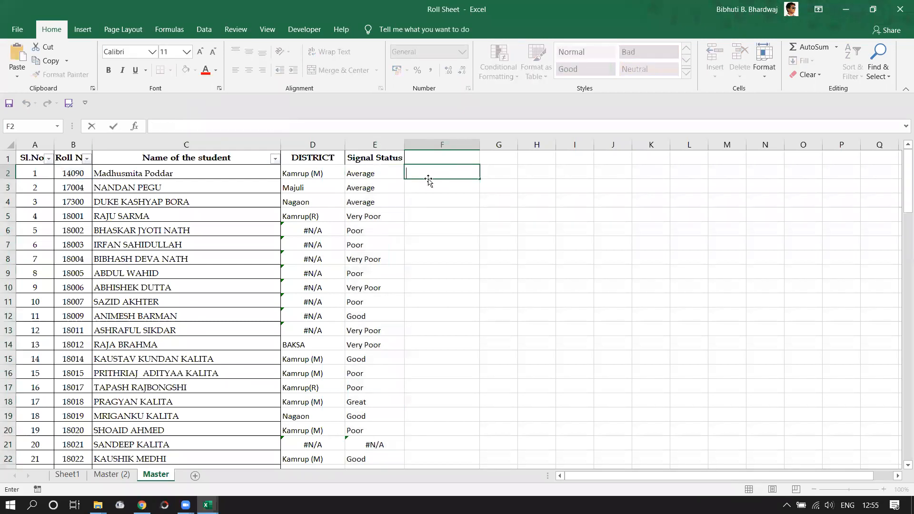
pyautogui.hotkey('ctrl', 'v')
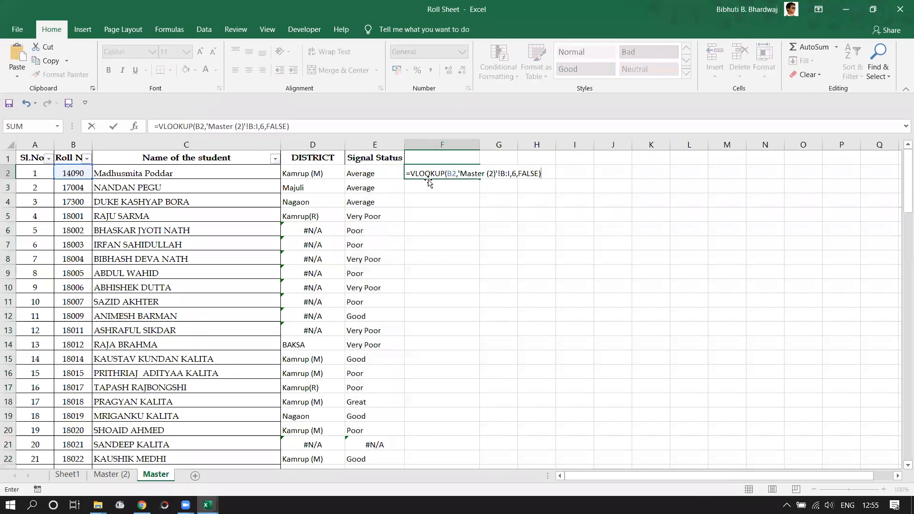
pyautogui.click(513, 174)
pyautogui.press('Delete')
pyautogui.write('8')
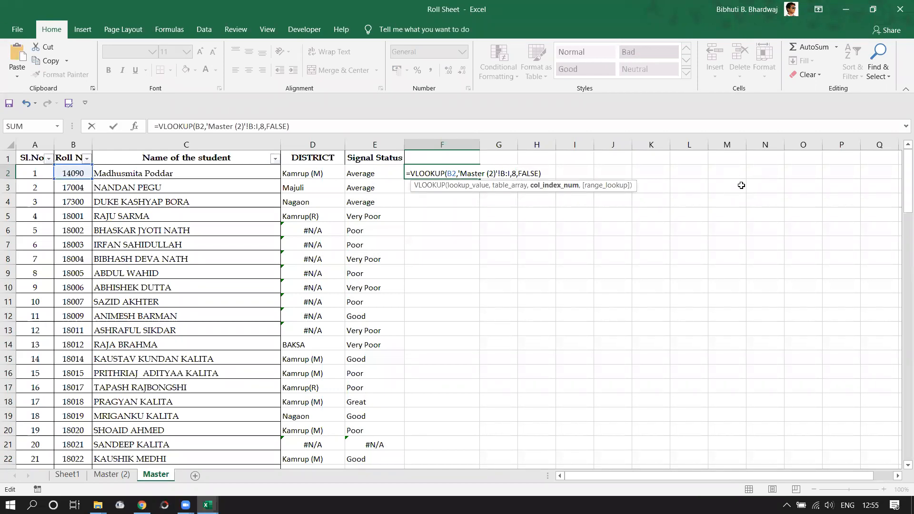
pyautogui.press('Return')
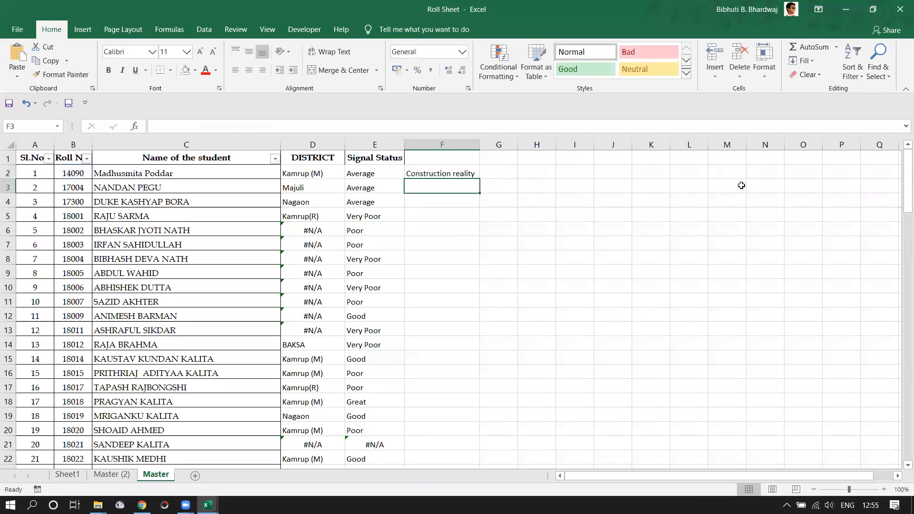
# Fill F2's preference formula down column F and check the results.
pyautogui.click(476, 174)
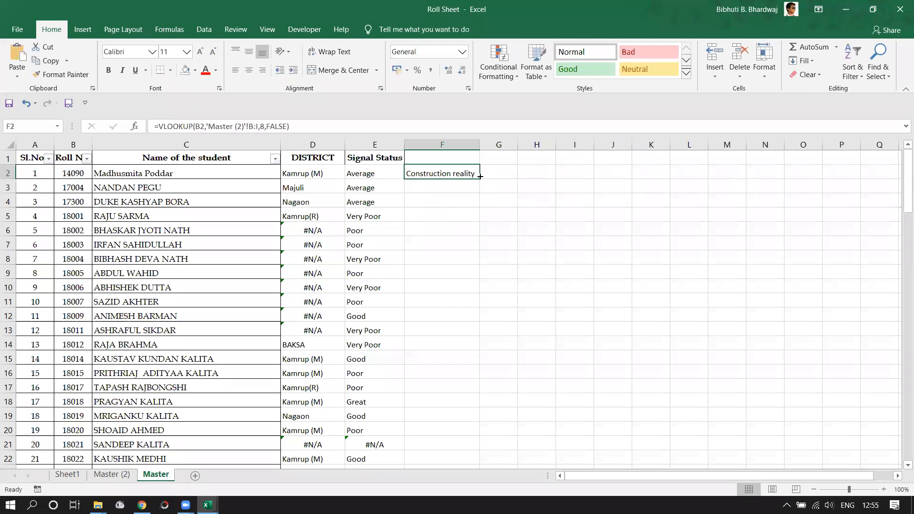
pyautogui.doubleClick(479, 176)
pyautogui.scroll(-9, 605, 295)
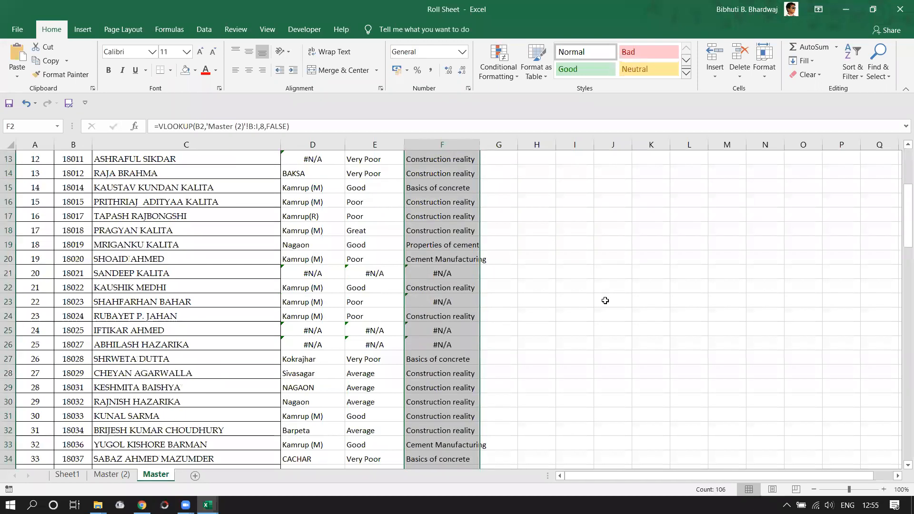
pyautogui.scroll(9, 606, 301)
pyautogui.scroll(-13, 604, 297)
pyautogui.scroll(7, 606, 300)
pyautogui.scroll(6, 608, 301)
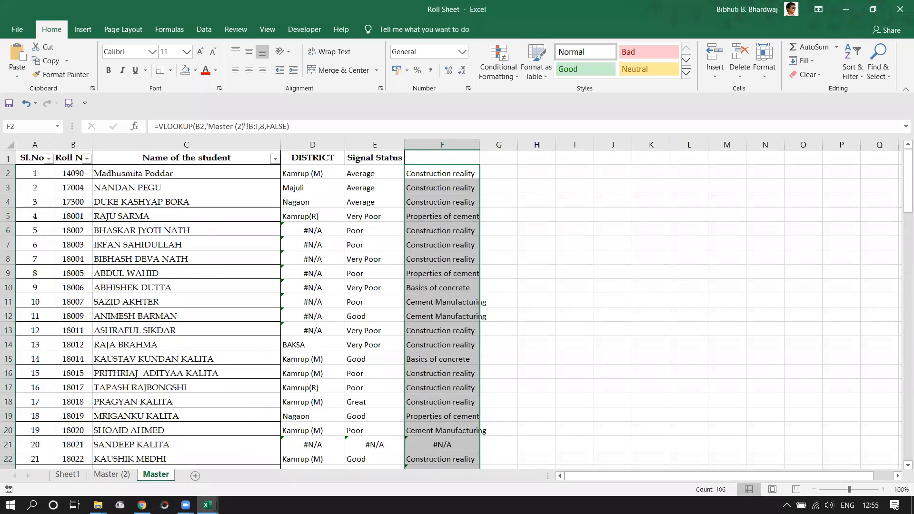
pyautogui.click(186, 505)
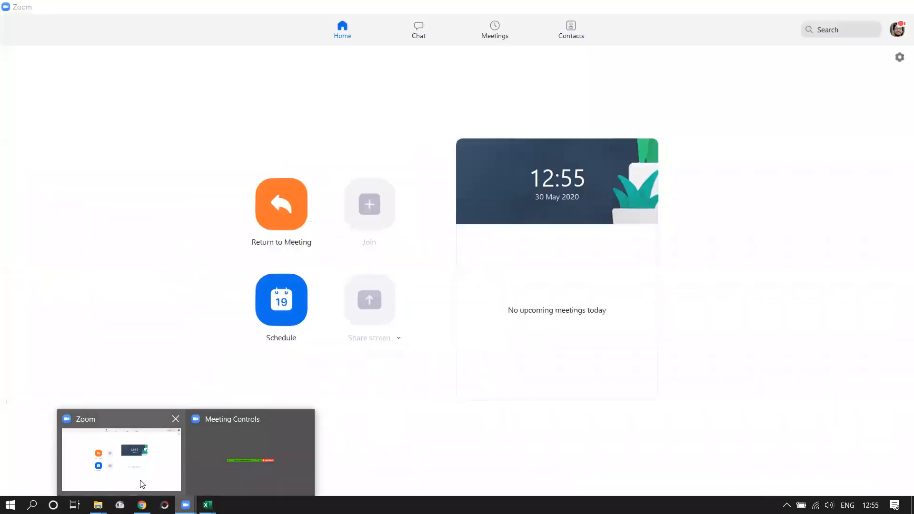
# Pick a window from the Zoom taskbar previews.
pyautogui.click(139, 480)
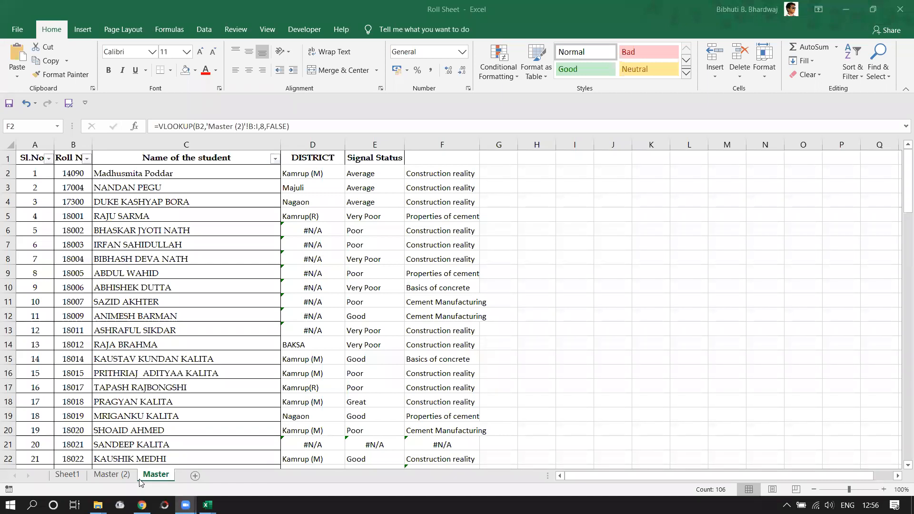
# Refill column F from F2, then open F2 to review its column-8 lookup formula.
pyautogui.hotkey('ctrl', 'v')
pyautogui.click(563, 388)
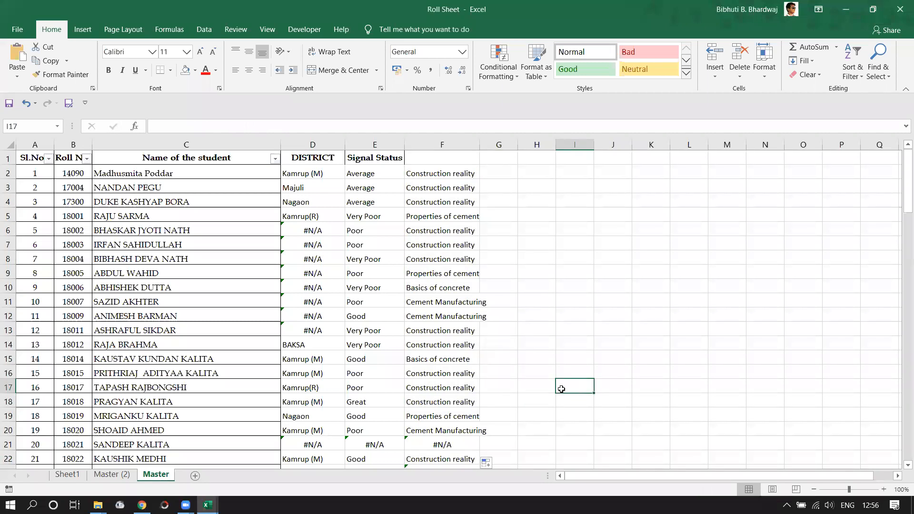
pyautogui.click(459, 159)
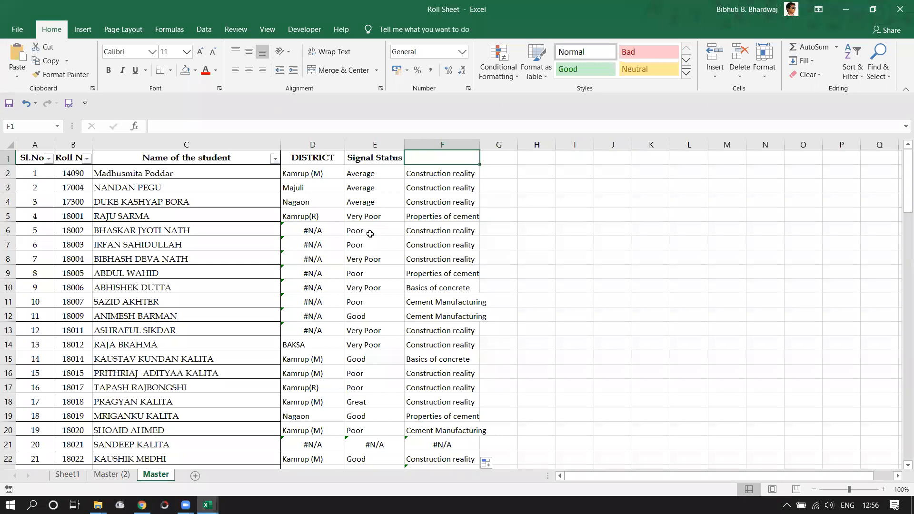
pyautogui.click(465, 175)
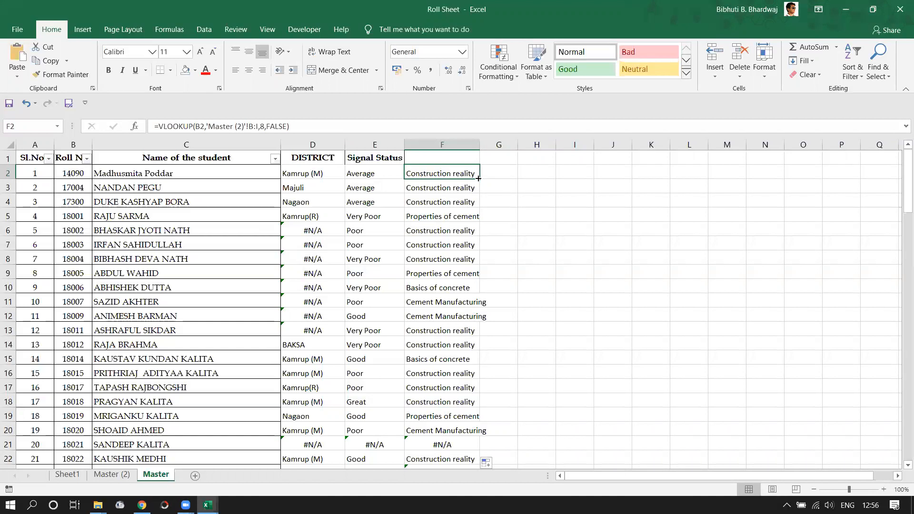
pyautogui.doubleClick(478, 178)
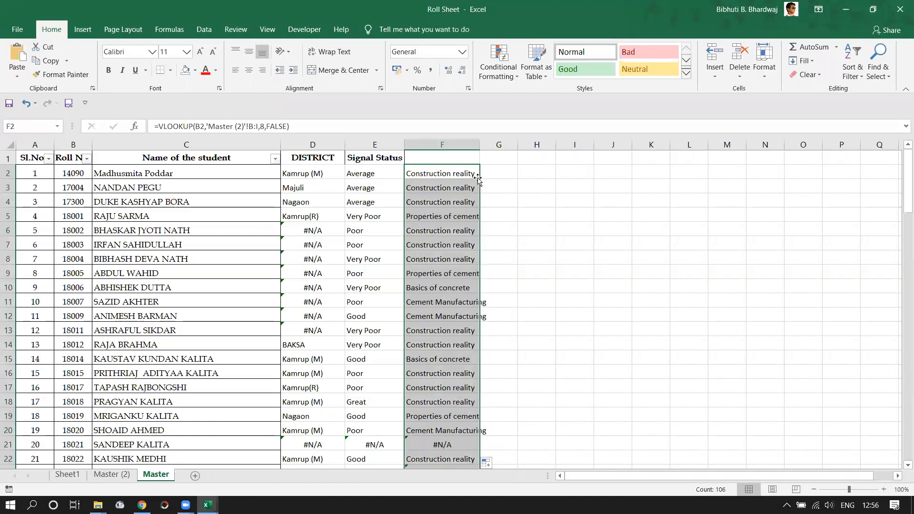
pyautogui.click(472, 175)
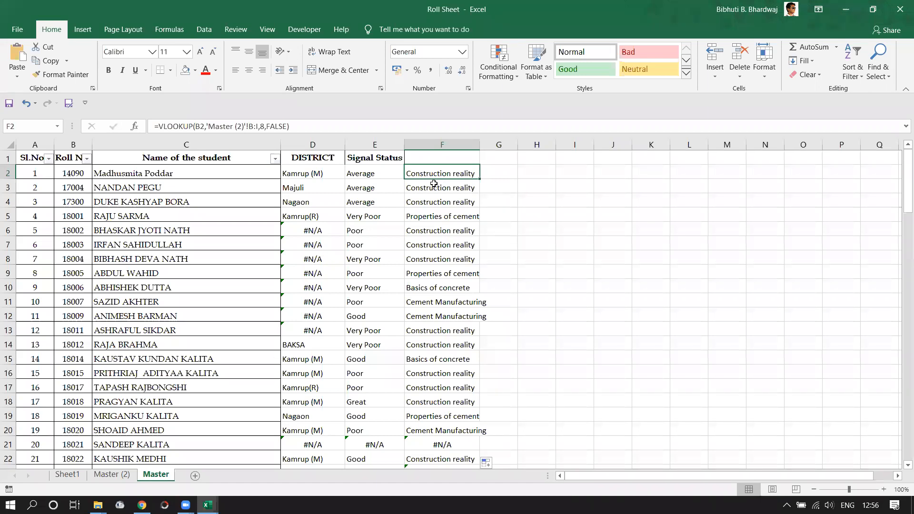
pyautogui.click(603, 244)
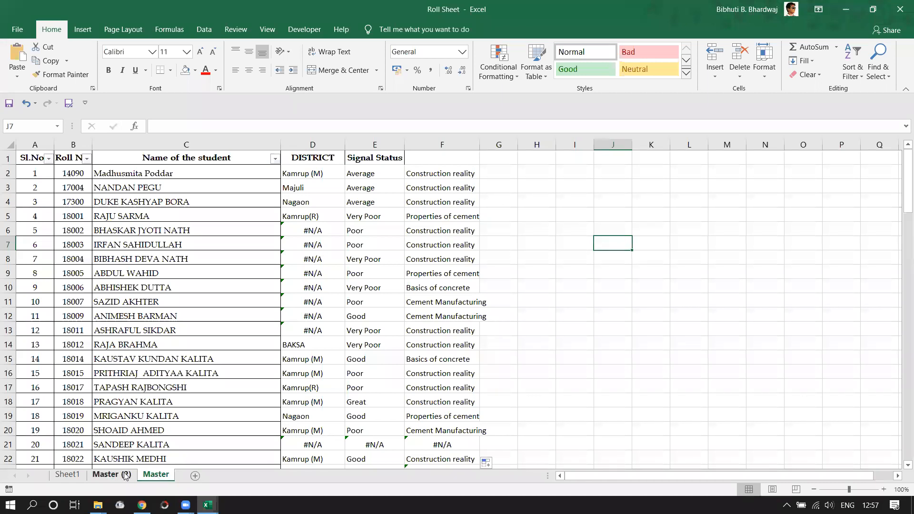
pyautogui.doubleClick(455, 171)
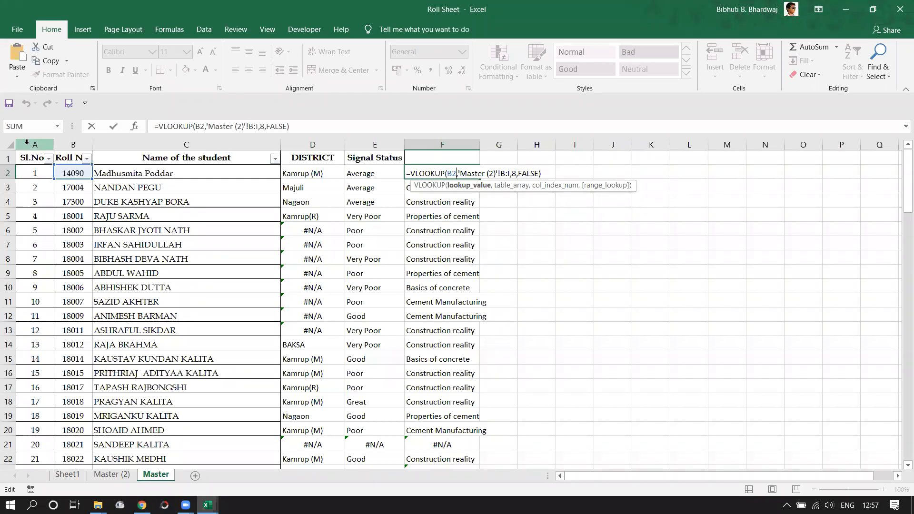
pyautogui.moveTo(27, 142); pyautogui.dragTo(454, 143)
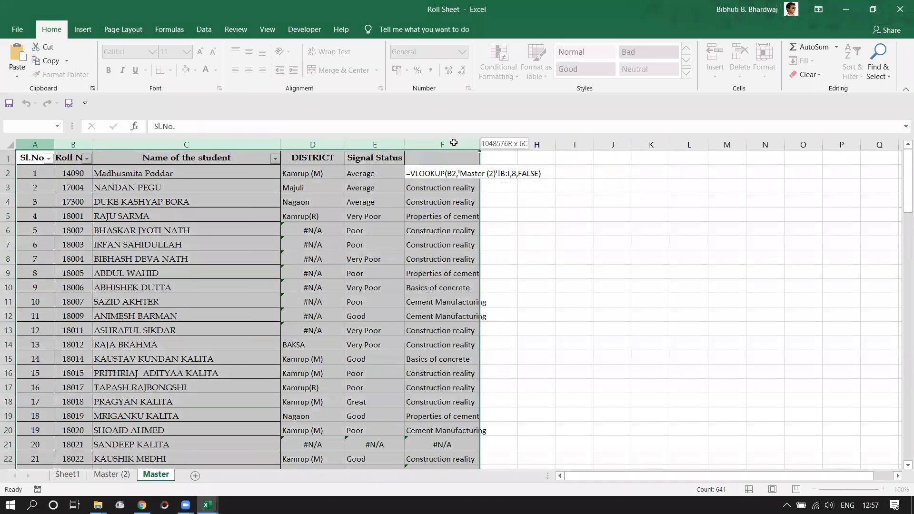
pyautogui.moveTo(30, 159); pyautogui.dragTo(324, 267)
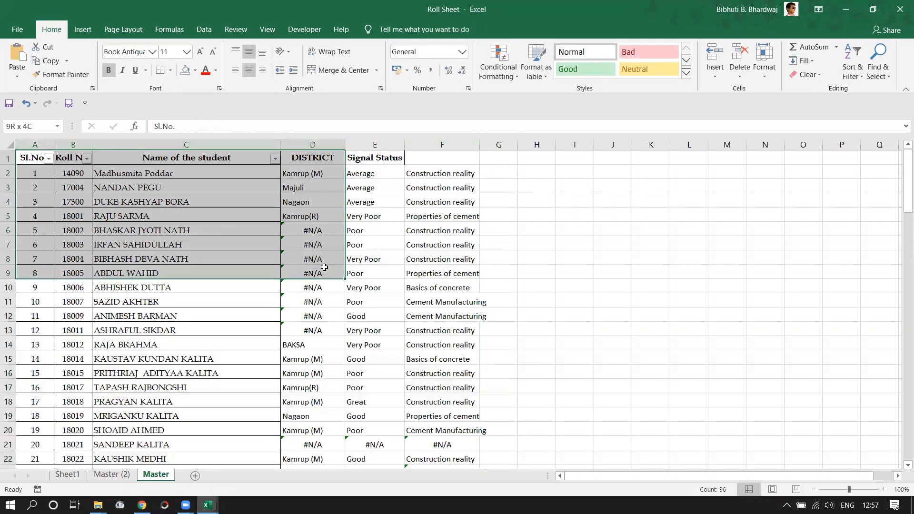
pyautogui.click(489, 200)
pyautogui.doubleClick(448, 174)
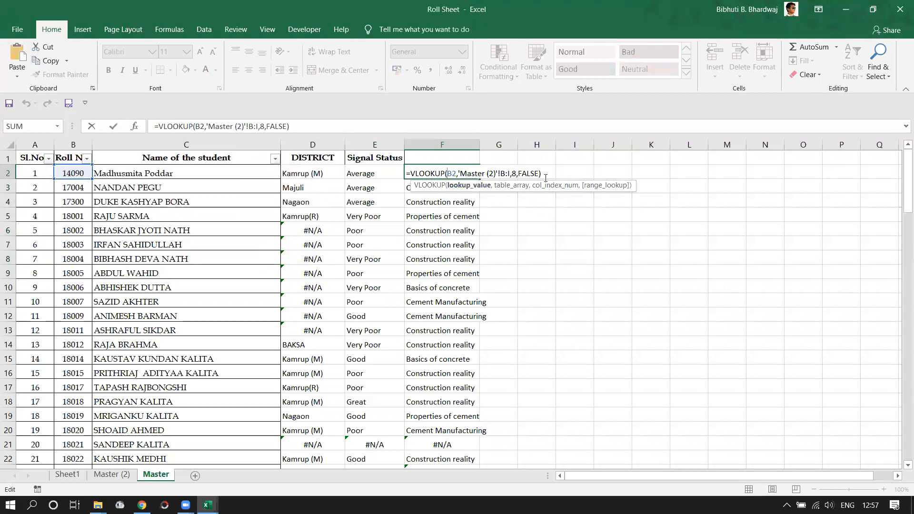
pyautogui.press('Escape')
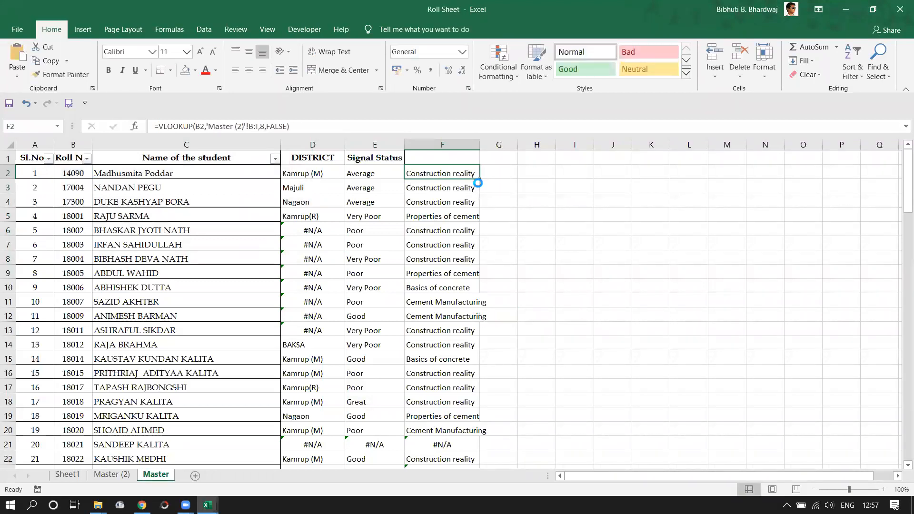
pyautogui.keyDown('ctrl'); pyautogui.scroll(5, 476, 181); pyautogui.keyUp('ctrl')
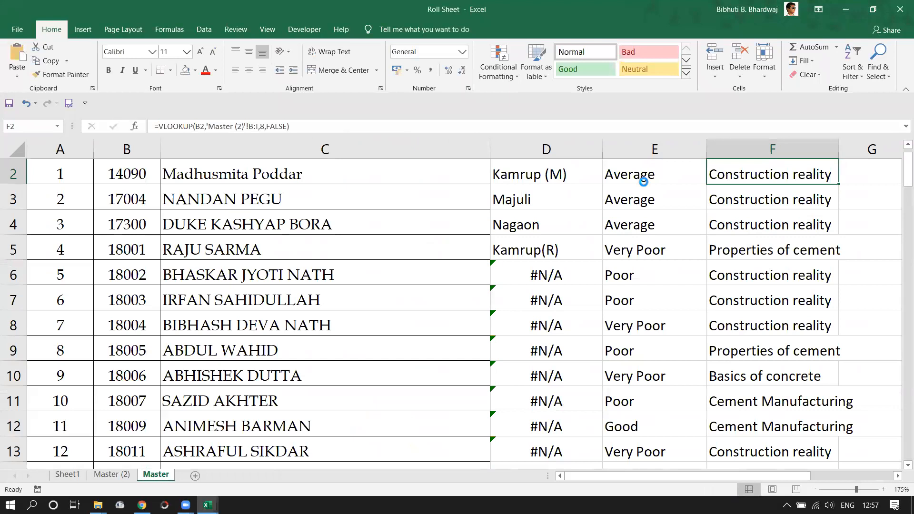
# Inspect D2's DISTRICT formula =VLOOKUP(B2,Sheet1!B:E,4,FALSE) in edit mode.
pyautogui.keyDown('ctrl'); pyautogui.scroll(3, 559, 194); pyautogui.keyUp('ctrl')
pyautogui.doubleClick(555, 179)
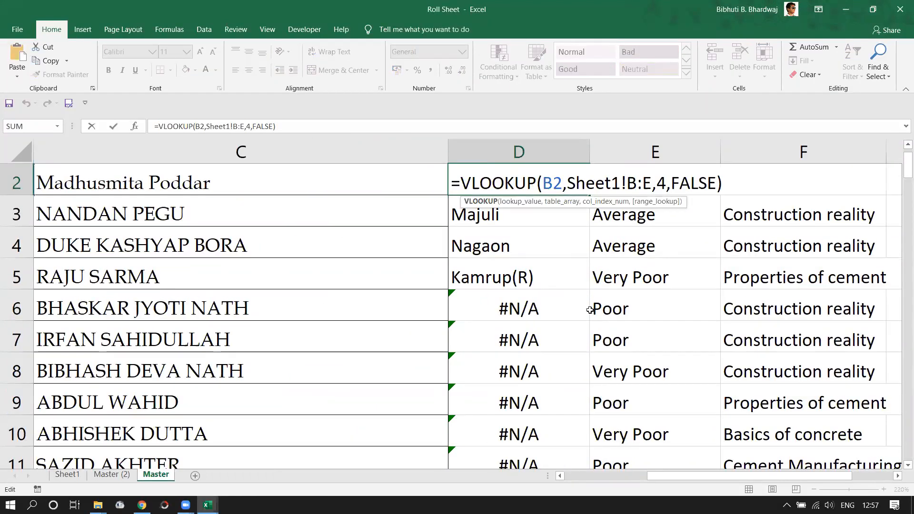
pyautogui.moveTo(683, 477); pyautogui.dragTo(639, 487)
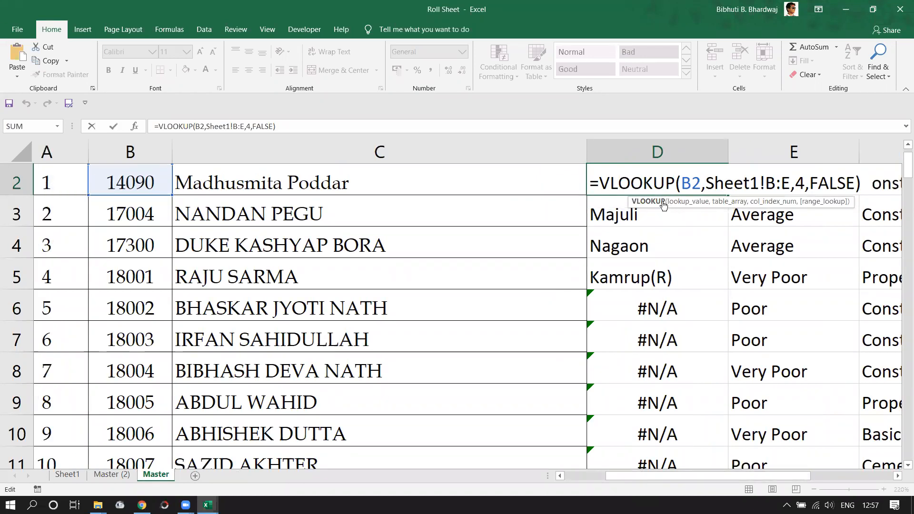
pyautogui.hscroll(1, 663, 204)
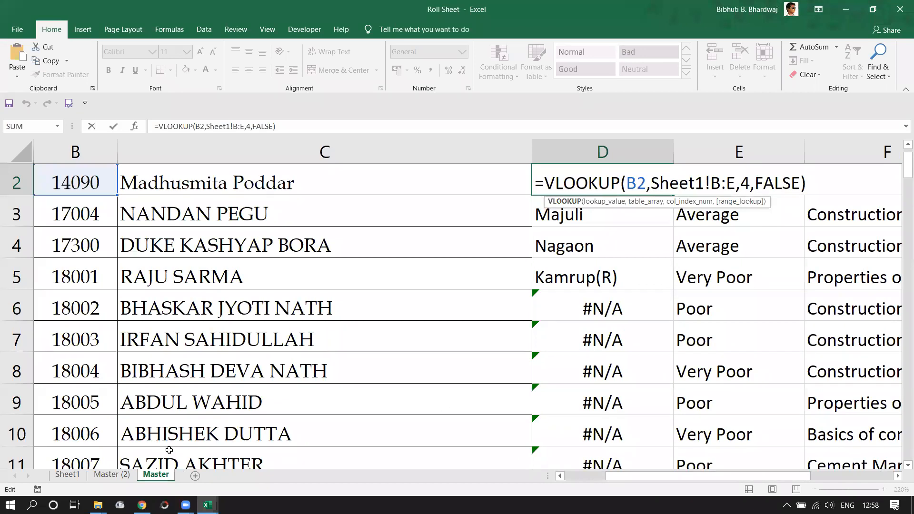
# Leave D2 unchanged as Kamrup (M) and bring up the Pivot SAMPLE workbook.
pyautogui.hotkey('ctrl', 'Return')
pyautogui.moveTo(186, 504)
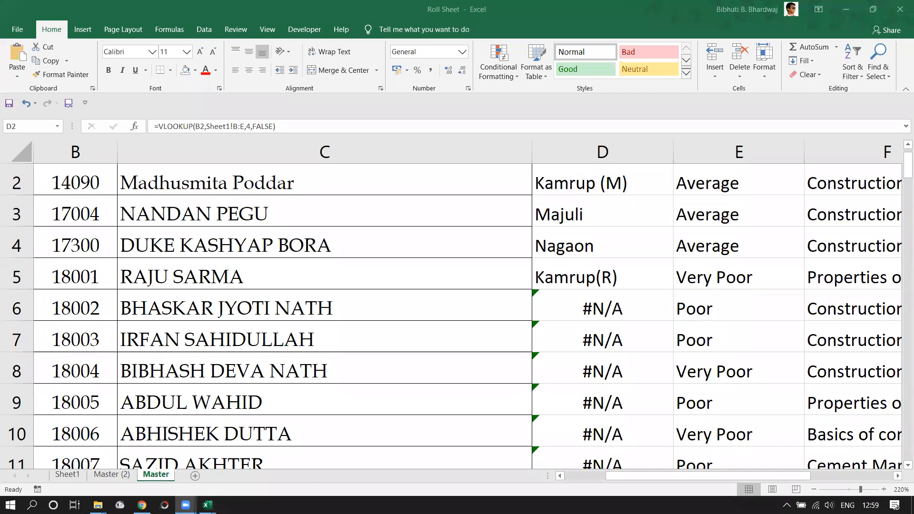
pyautogui.moveTo(207, 504)
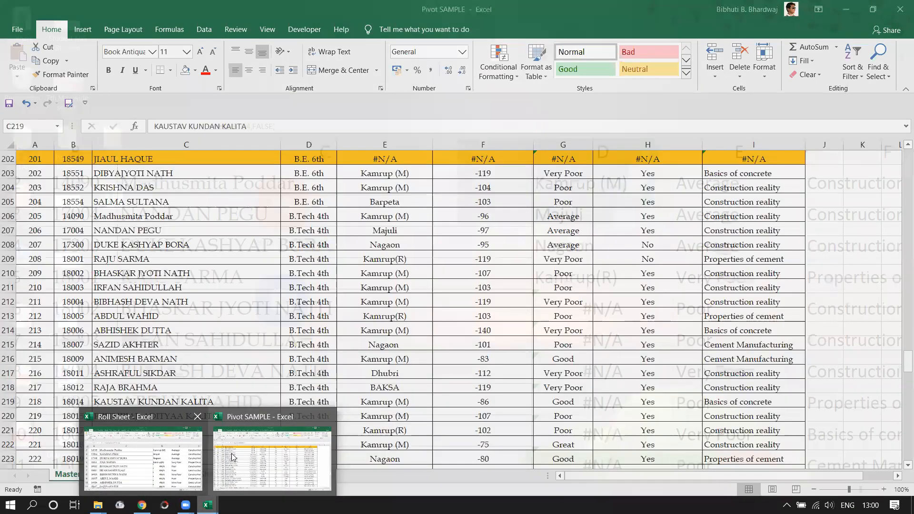
# Zoom out the Roll Sheet's Master sheet to show its DISTRICT and Signal Status columns.
pyautogui.scroll(-1, 293, 395)
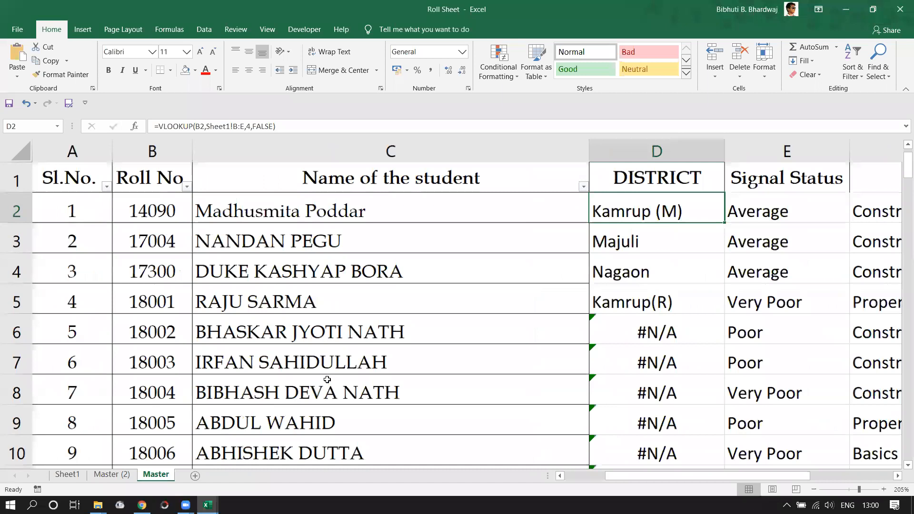
pyautogui.scroll(-5, 328, 374)
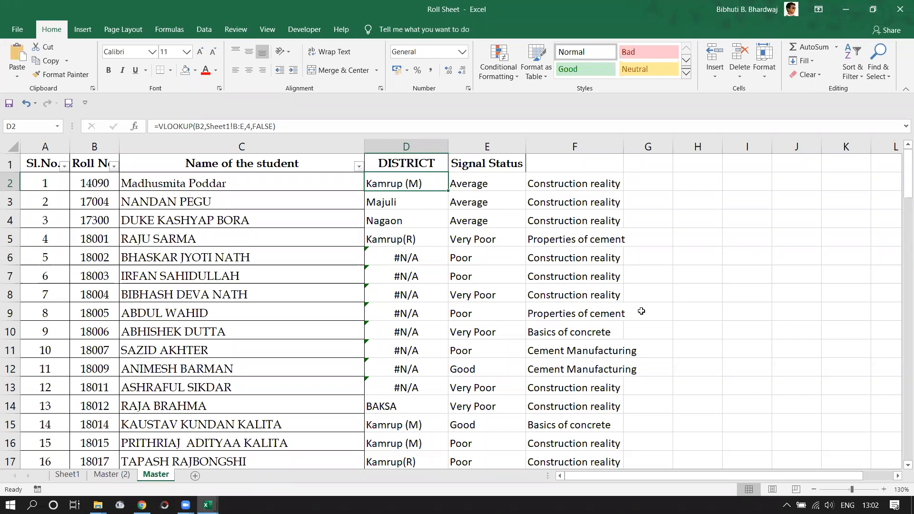
# Select the empty cell K4 and switch between the Page Layout and Formulas tabs.
pyautogui.click(834, 219)
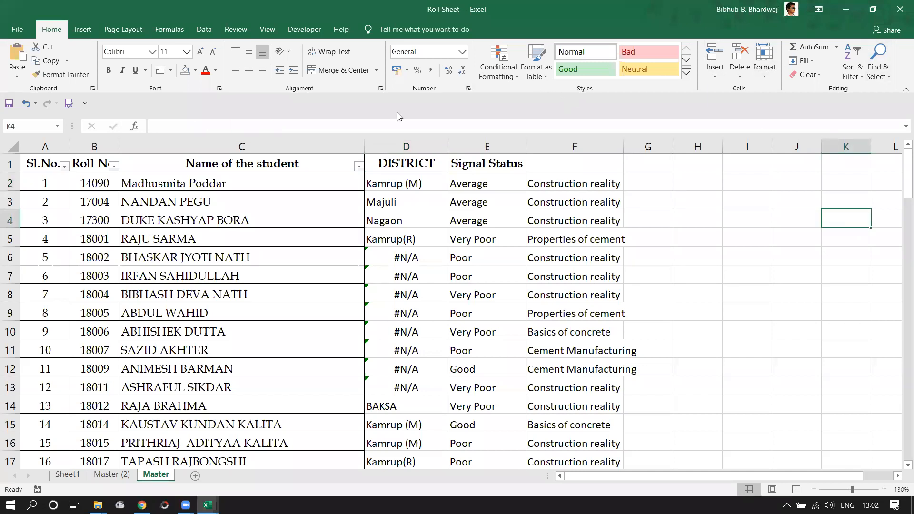
pyautogui.click(134, 34)
pyautogui.click(162, 30)
pyautogui.click(141, 32)
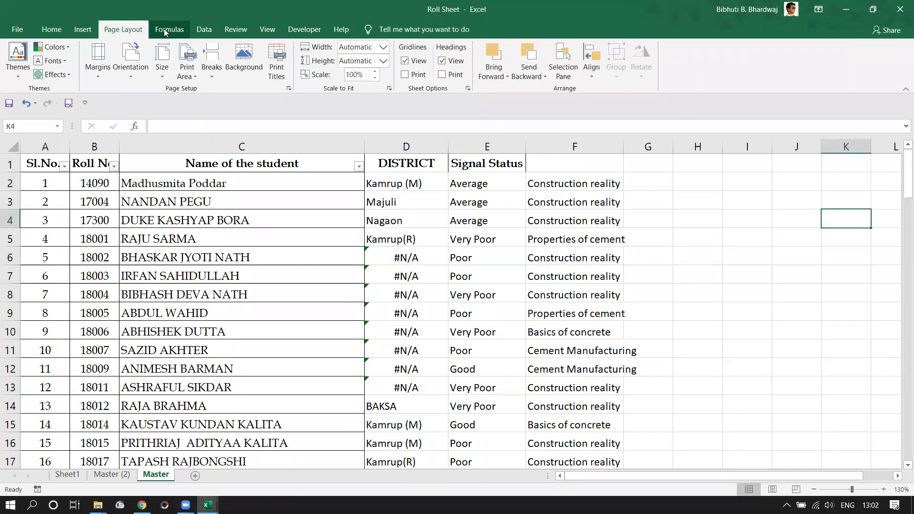
pyautogui.click(162, 30)
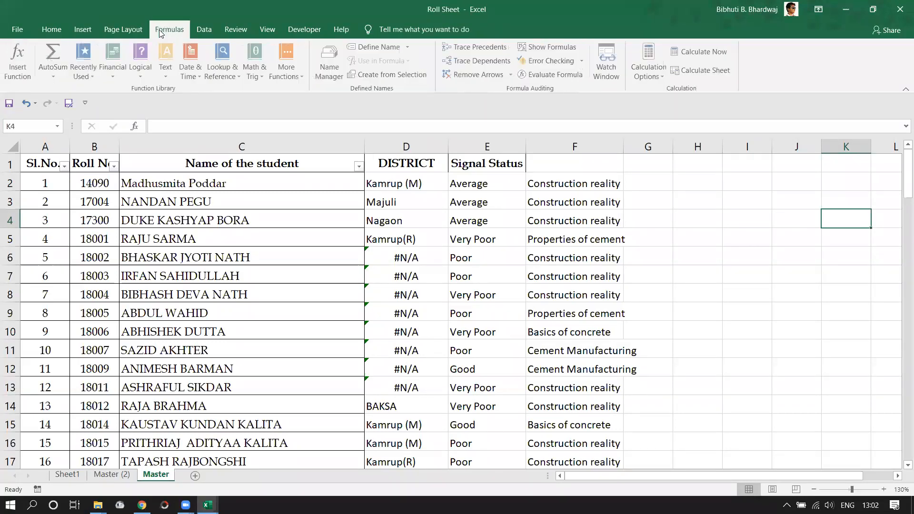
# Browse the Data, Review, View, Developer and Help tabs, settling on Developer.
pyautogui.click(208, 31)
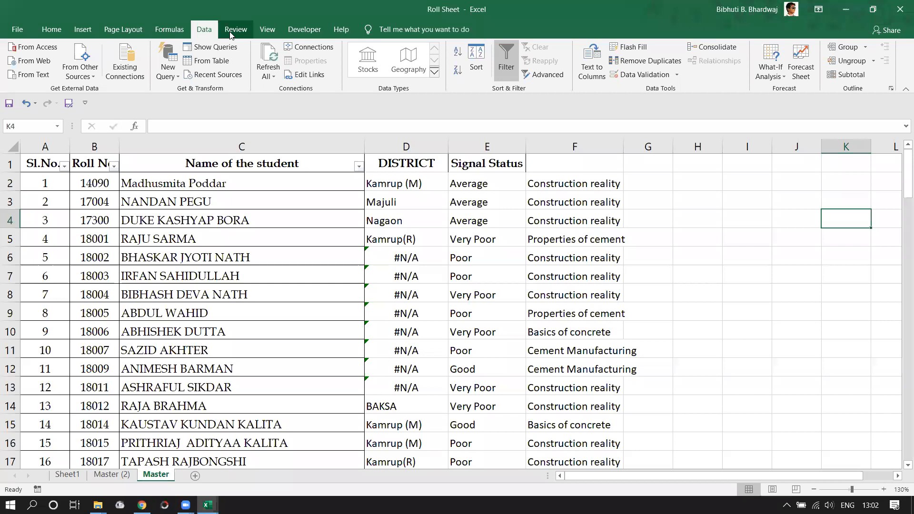
pyautogui.click(230, 34)
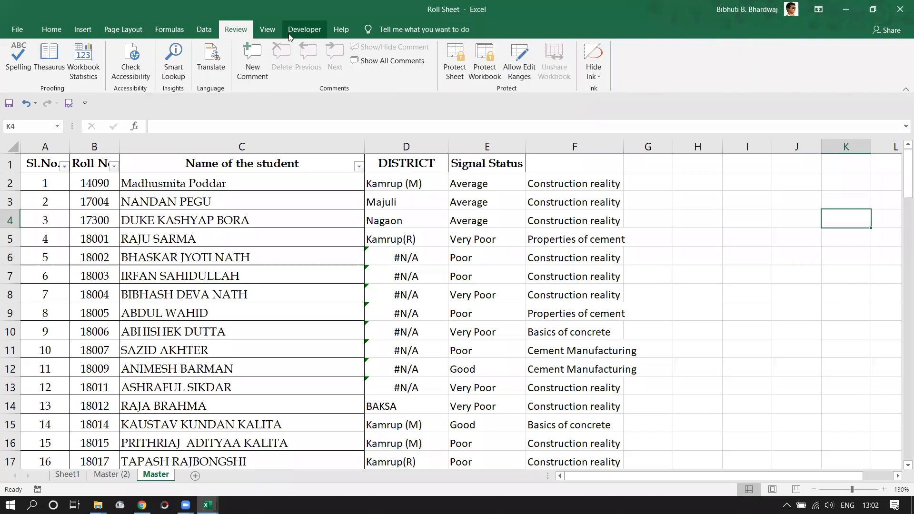
pyautogui.click(275, 37)
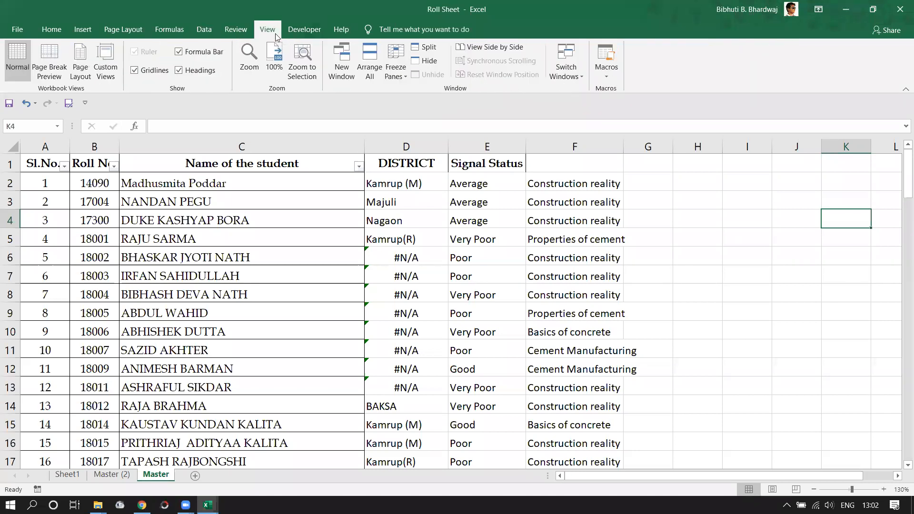
pyautogui.click(306, 35)
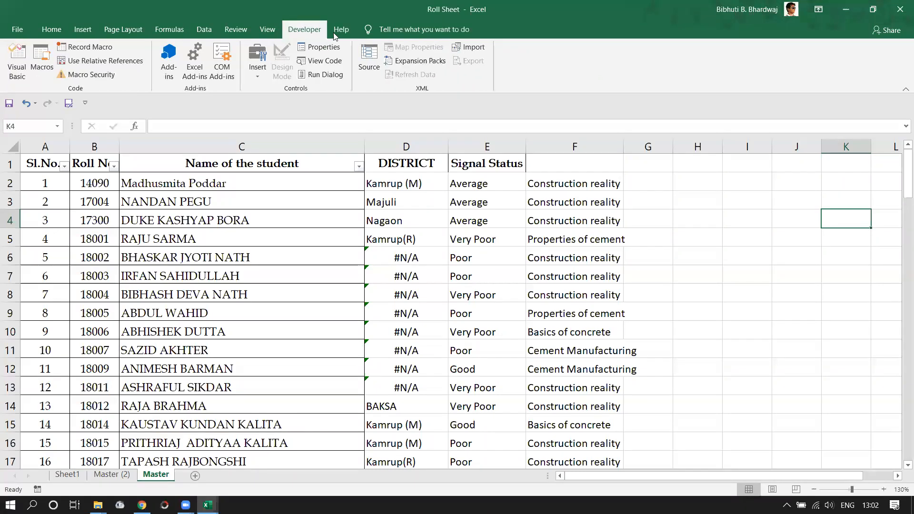
pyautogui.click(336, 34)
pyautogui.click(305, 33)
# Select roll numbers B2:B13, then row 3, then the empty cells S3, S4 and T4.
pyautogui.moveTo(103, 182); pyautogui.dragTo(95, 387)
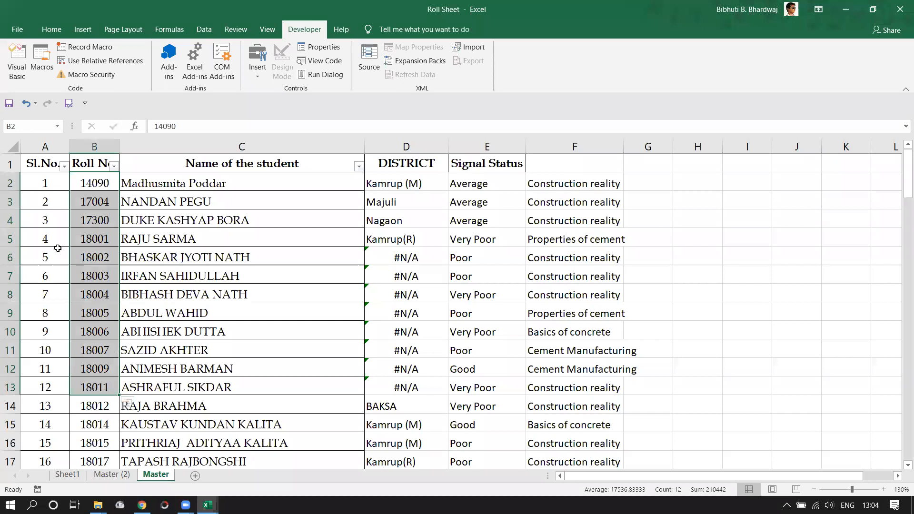
pyautogui.moveTo(32, 201); pyautogui.dragTo(689, 216)
pyautogui.click(385, 202)
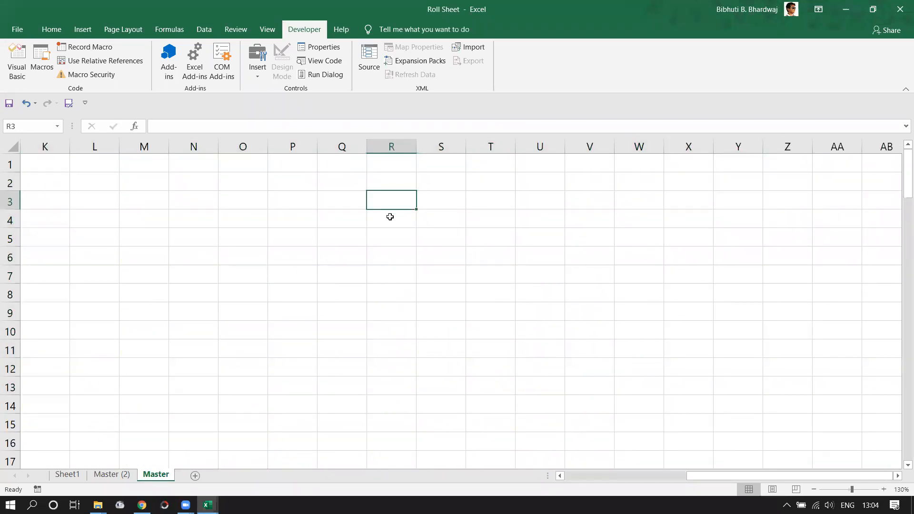
pyautogui.click(448, 198)
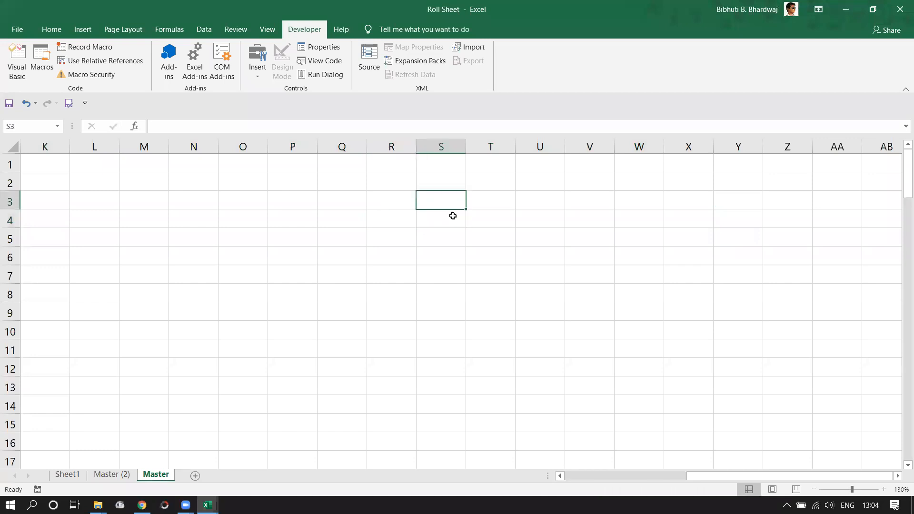
pyautogui.click(453, 216)
pyautogui.click(497, 218)
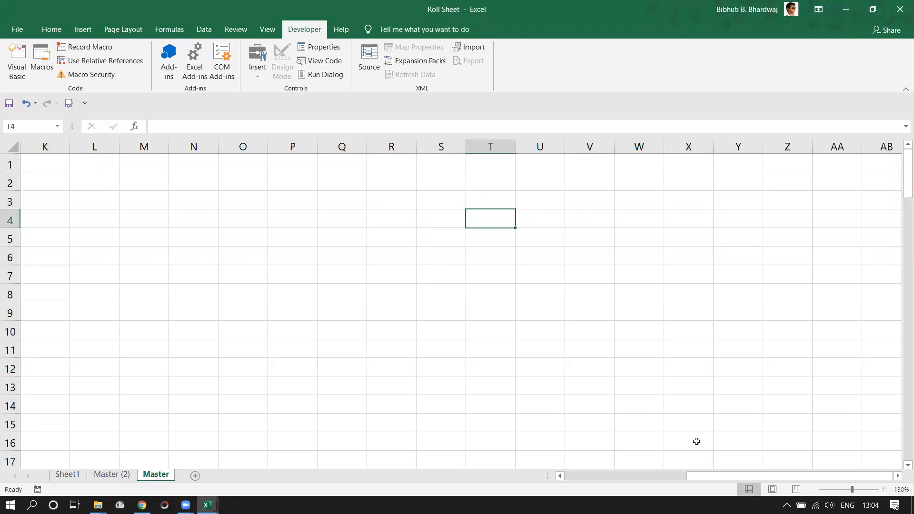
pyautogui.moveTo(700, 475); pyautogui.dragTo(563, 473)
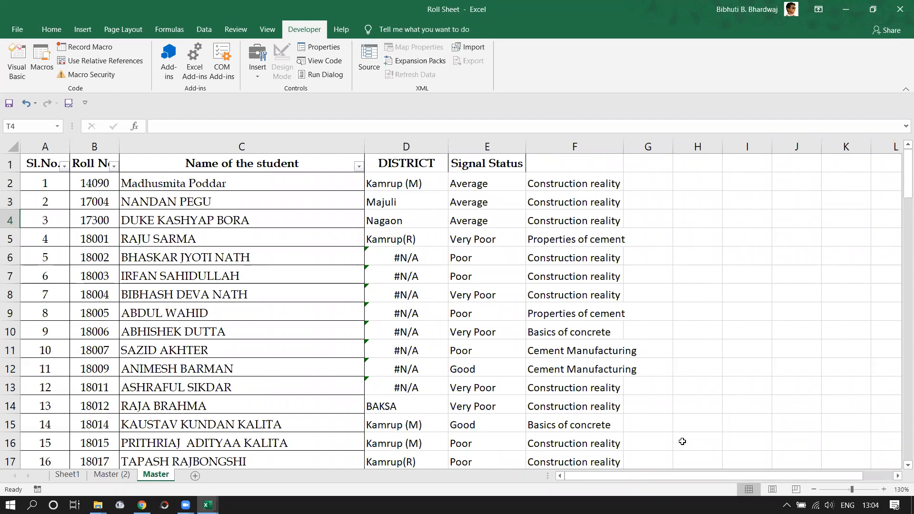
pyautogui.moveTo(633, 475); pyautogui.dragTo(692, 476)
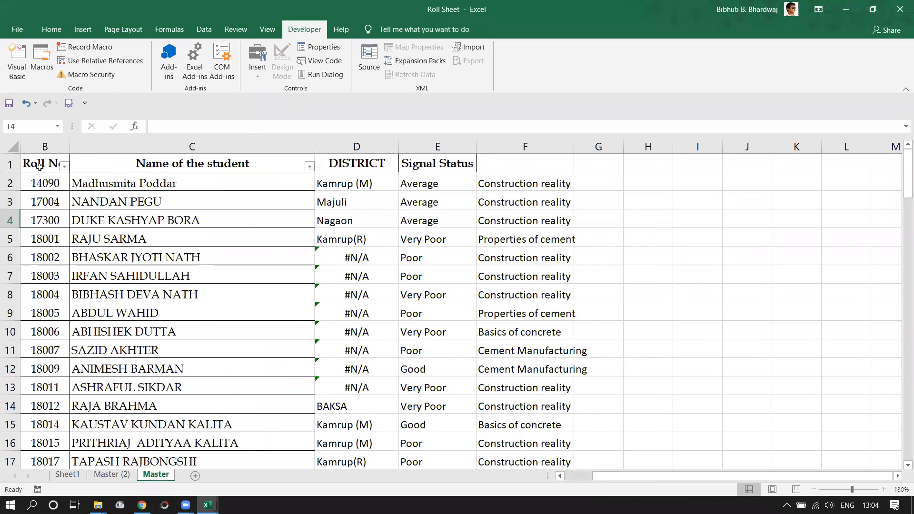
# Enter the heading 'Topic' in cell F1 above the topic names.
pyautogui.click(546, 169)
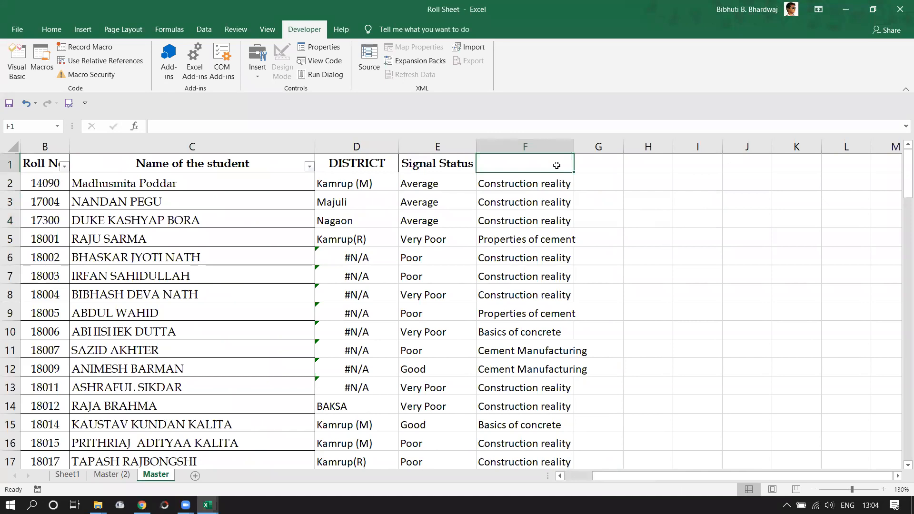
pyautogui.write('TOpic')
pyautogui.press('Return')
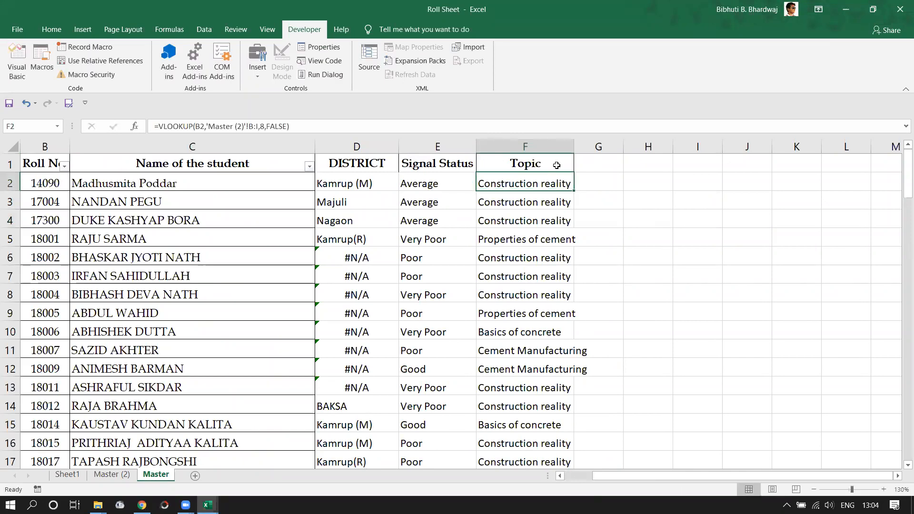
pyautogui.moveTo(38, 161); pyautogui.dragTo(72, 178)
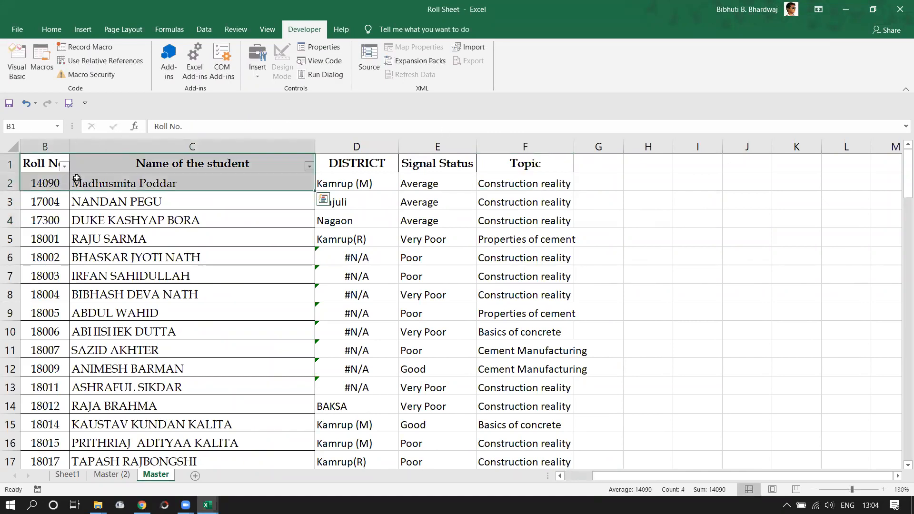
# Copy the table B1:F107 and paste it transposed into A1 of a new Sheet3.
pyautogui.hotkey('ctrl', 'shift', 'End')
pyautogui.hotkey('ctrl', 'c')
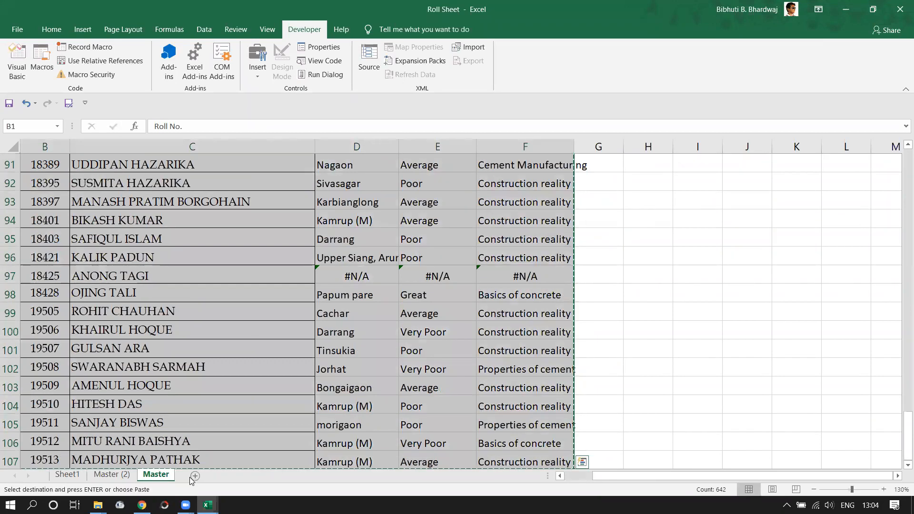
pyautogui.click(195, 475)
pyautogui.click(41, 155)
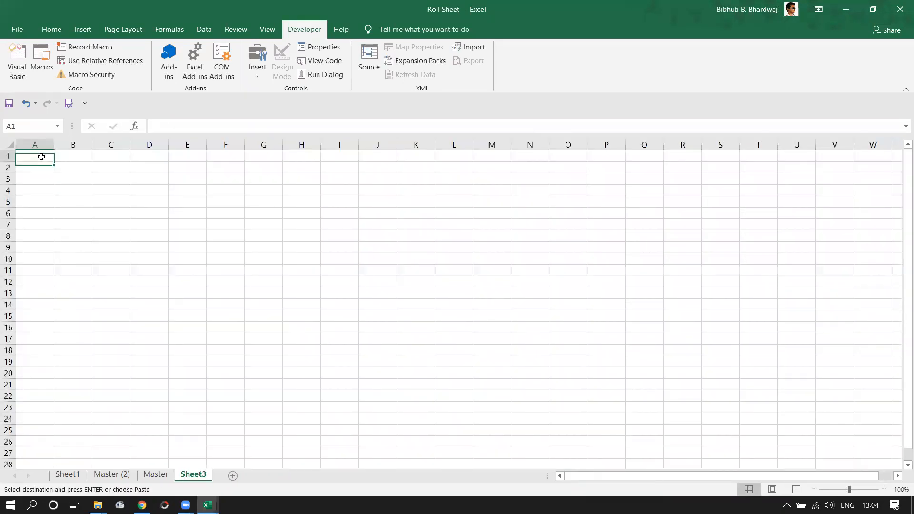
pyautogui.hotkey('ctrl', 'v')
pyautogui.click(272, 464)
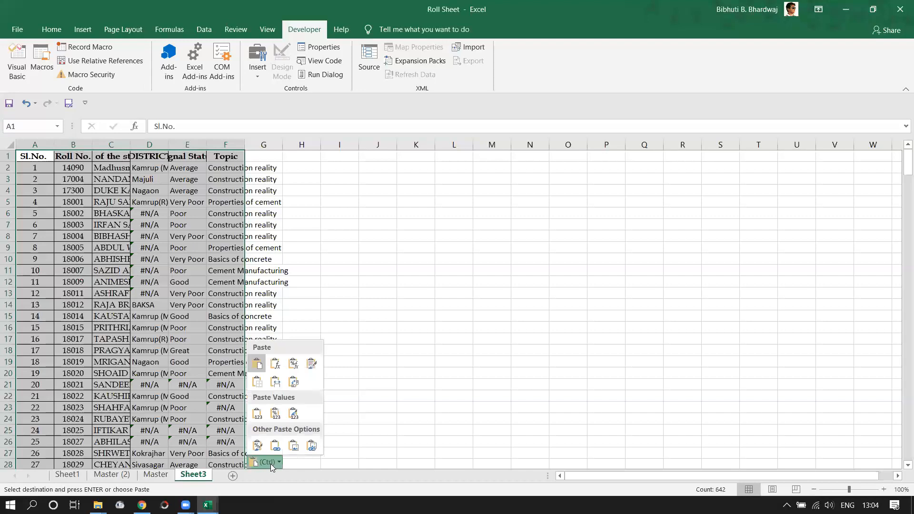
pyautogui.click(293, 381)
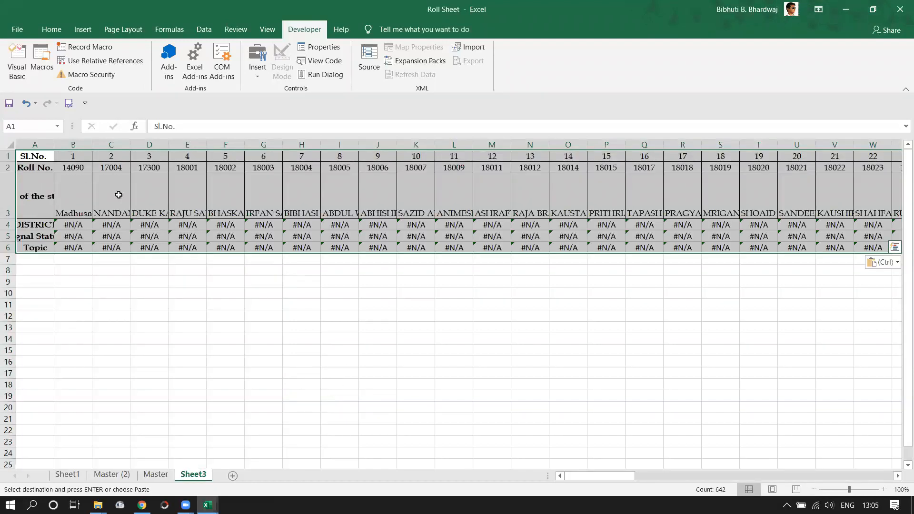
pyautogui.moveTo(38, 144); pyautogui.dragTo(863, 260)
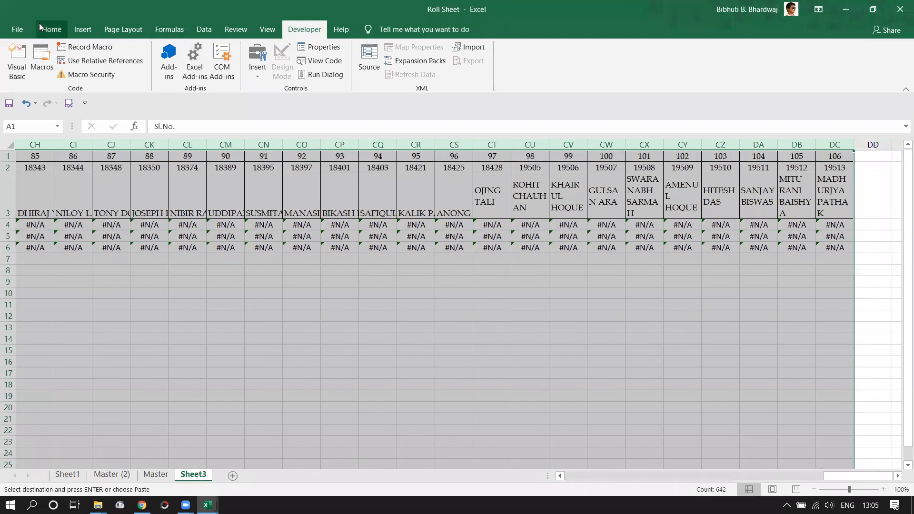
# Wrap text in the transposed table's columns and inspect the roll number and name rows.
pyautogui.click(52, 29)
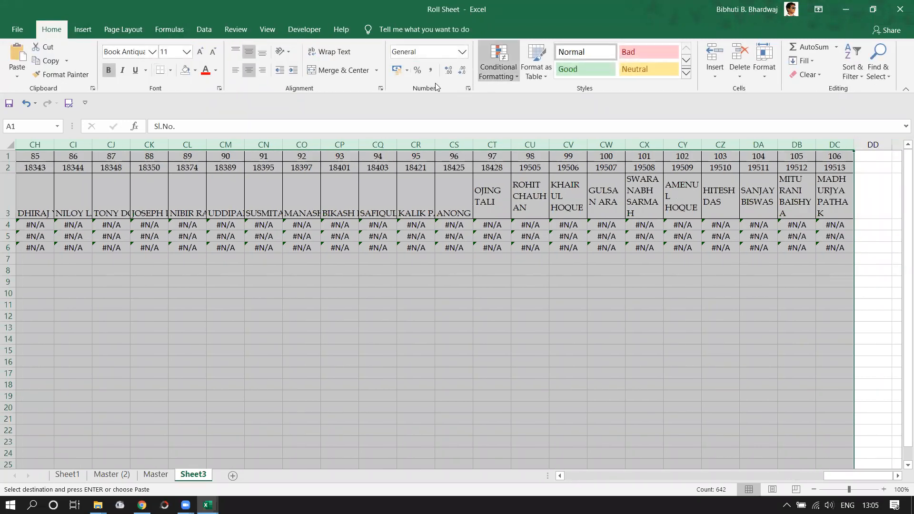
pyautogui.click(321, 48)
pyautogui.click(116, 177)
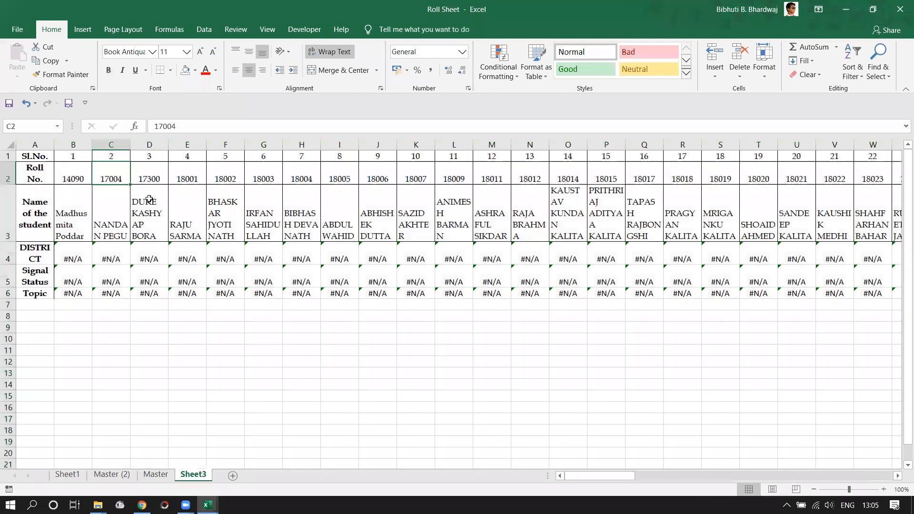
pyautogui.click(149, 199)
pyautogui.click(159, 178)
pyautogui.click(161, 206)
pyautogui.click(186, 198)
pyautogui.click(223, 177)
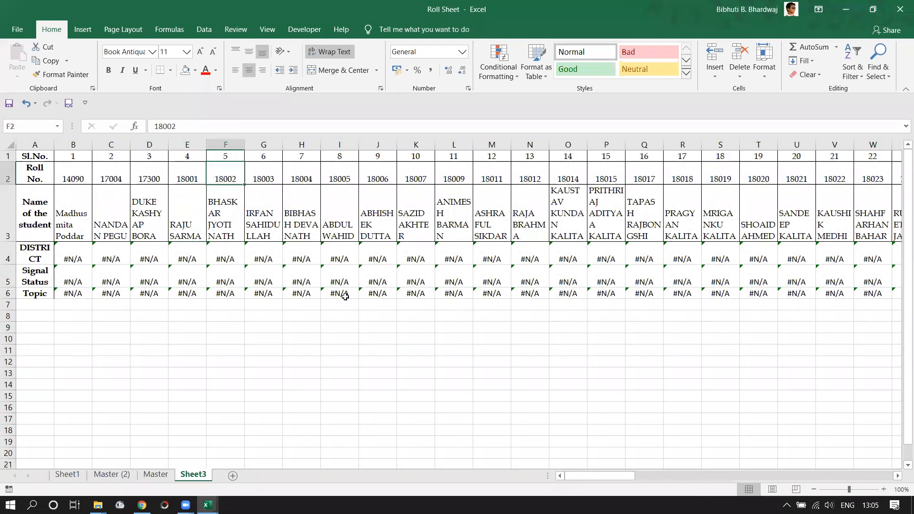
# Check B4's VLOOKUP formula and clear the #N/A values from B4:M7.
pyautogui.click(66, 251)
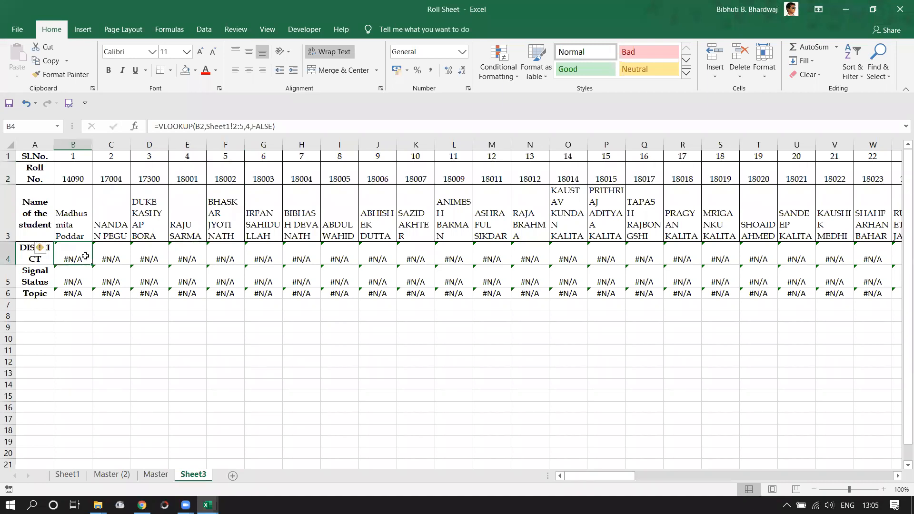
pyautogui.moveTo(76, 256); pyautogui.dragTo(500, 299)
pyautogui.press('Delete')
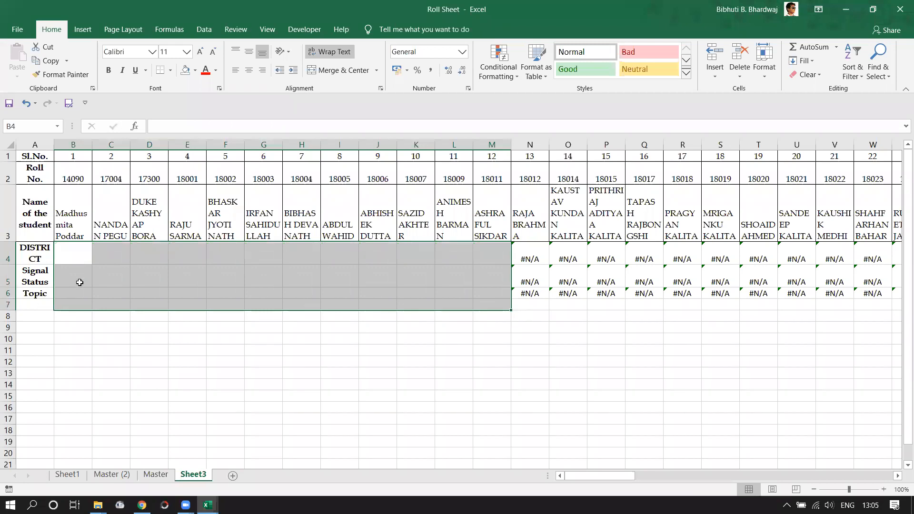
pyautogui.click(91, 249)
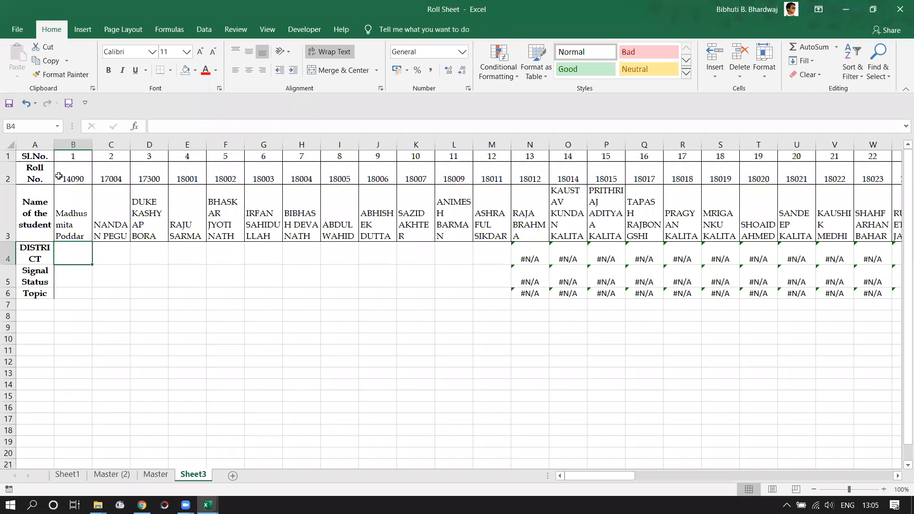
# Select the table's columns across the sheet, then deselect them.
pyautogui.moveTo(34, 145); pyautogui.dragTo(902, 141)
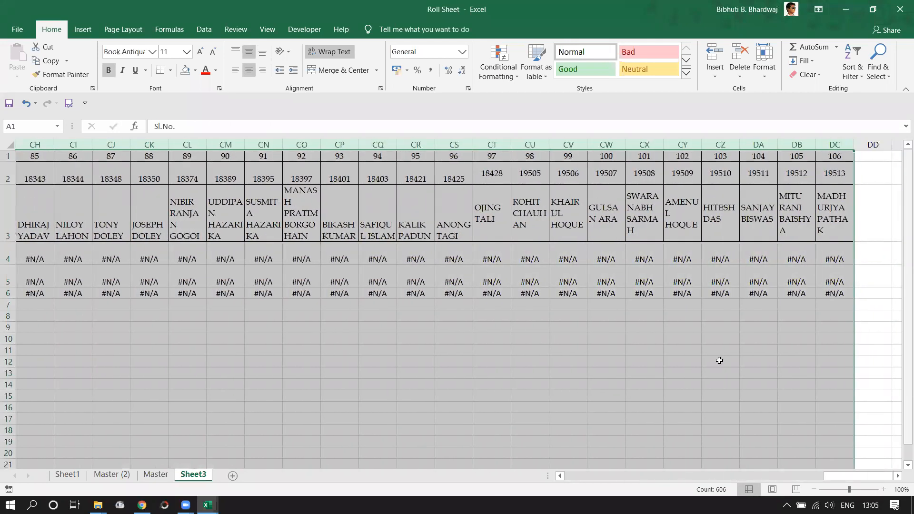
pyautogui.click(741, 408)
pyautogui.moveTo(854, 478); pyautogui.dragTo(148, 196)
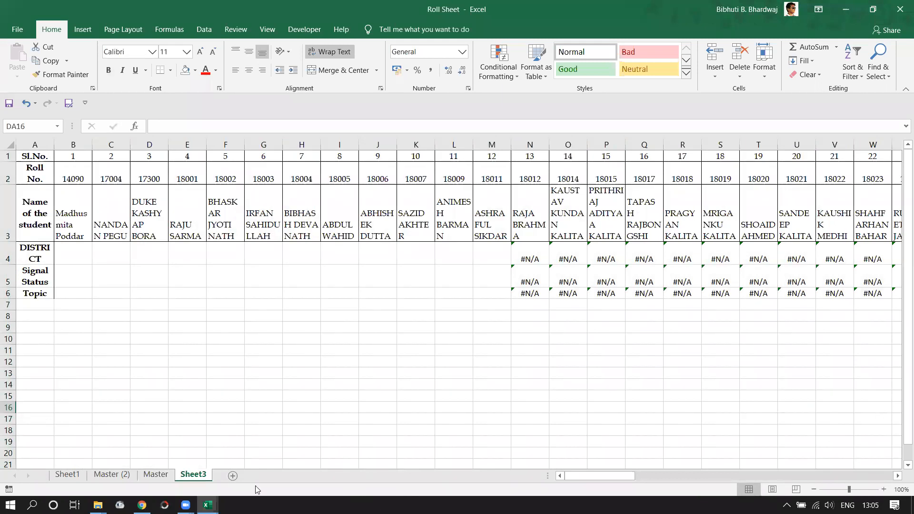
# Delete Sheet3 from its tab menu and confirm the deletion.
pyautogui.rightClick(204, 476)
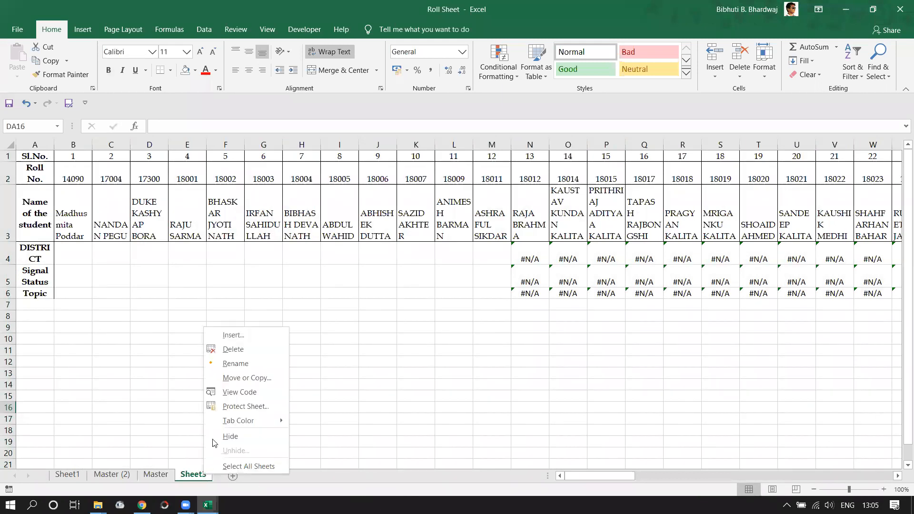
pyautogui.click(230, 350)
pyautogui.click(439, 286)
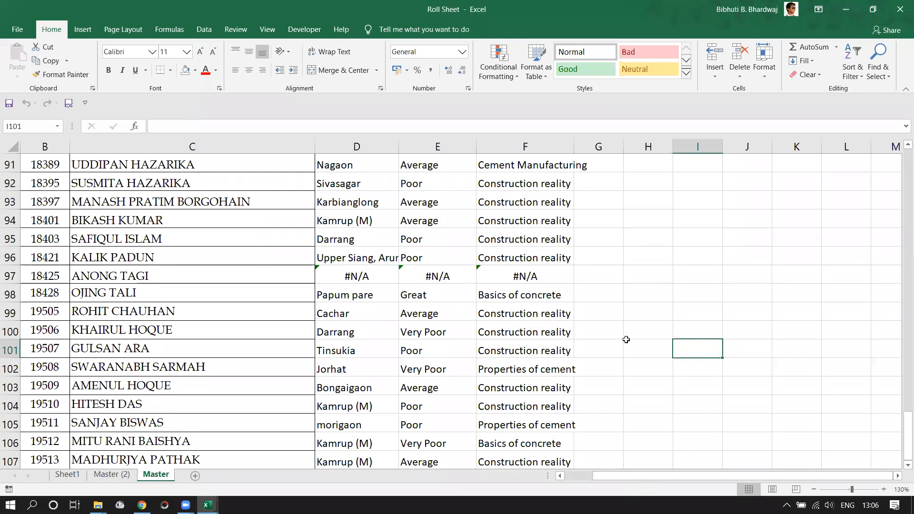
# AutoFit column F to its Topic entries, then select cell G101 beside the table.
pyautogui.doubleClick(573, 147)
pyautogui.click(665, 348)
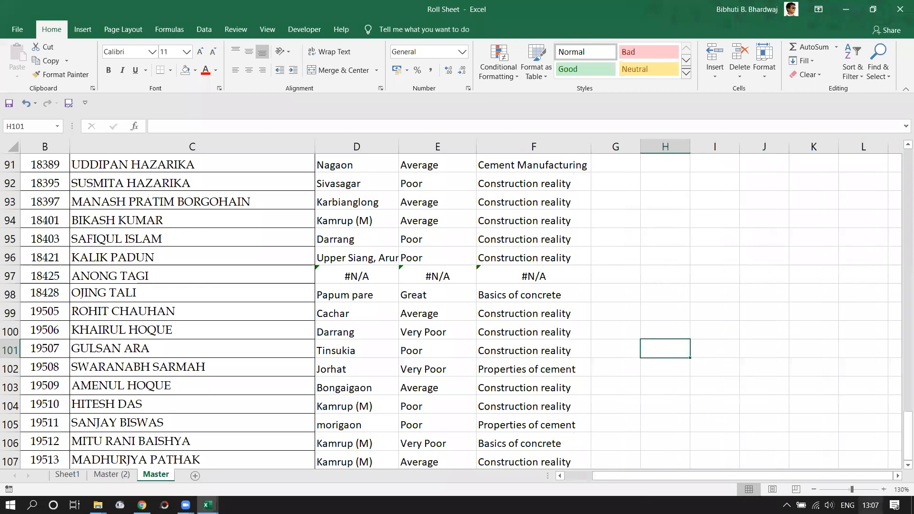
pyautogui.click(871, 505)
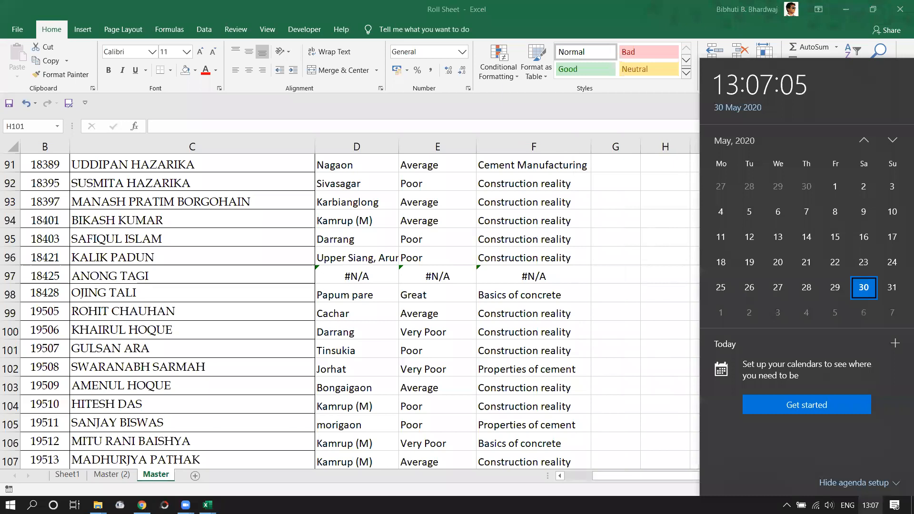
pyautogui.click(632, 363)
pyautogui.click(615, 345)
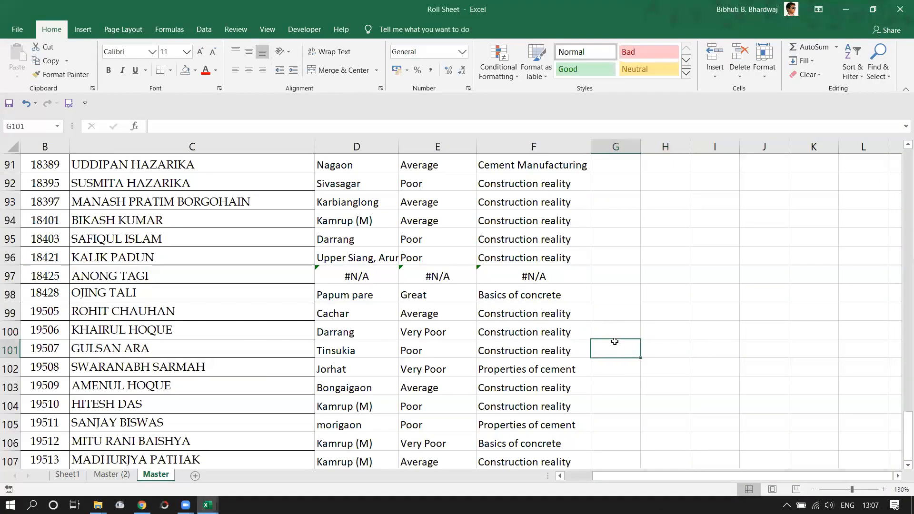